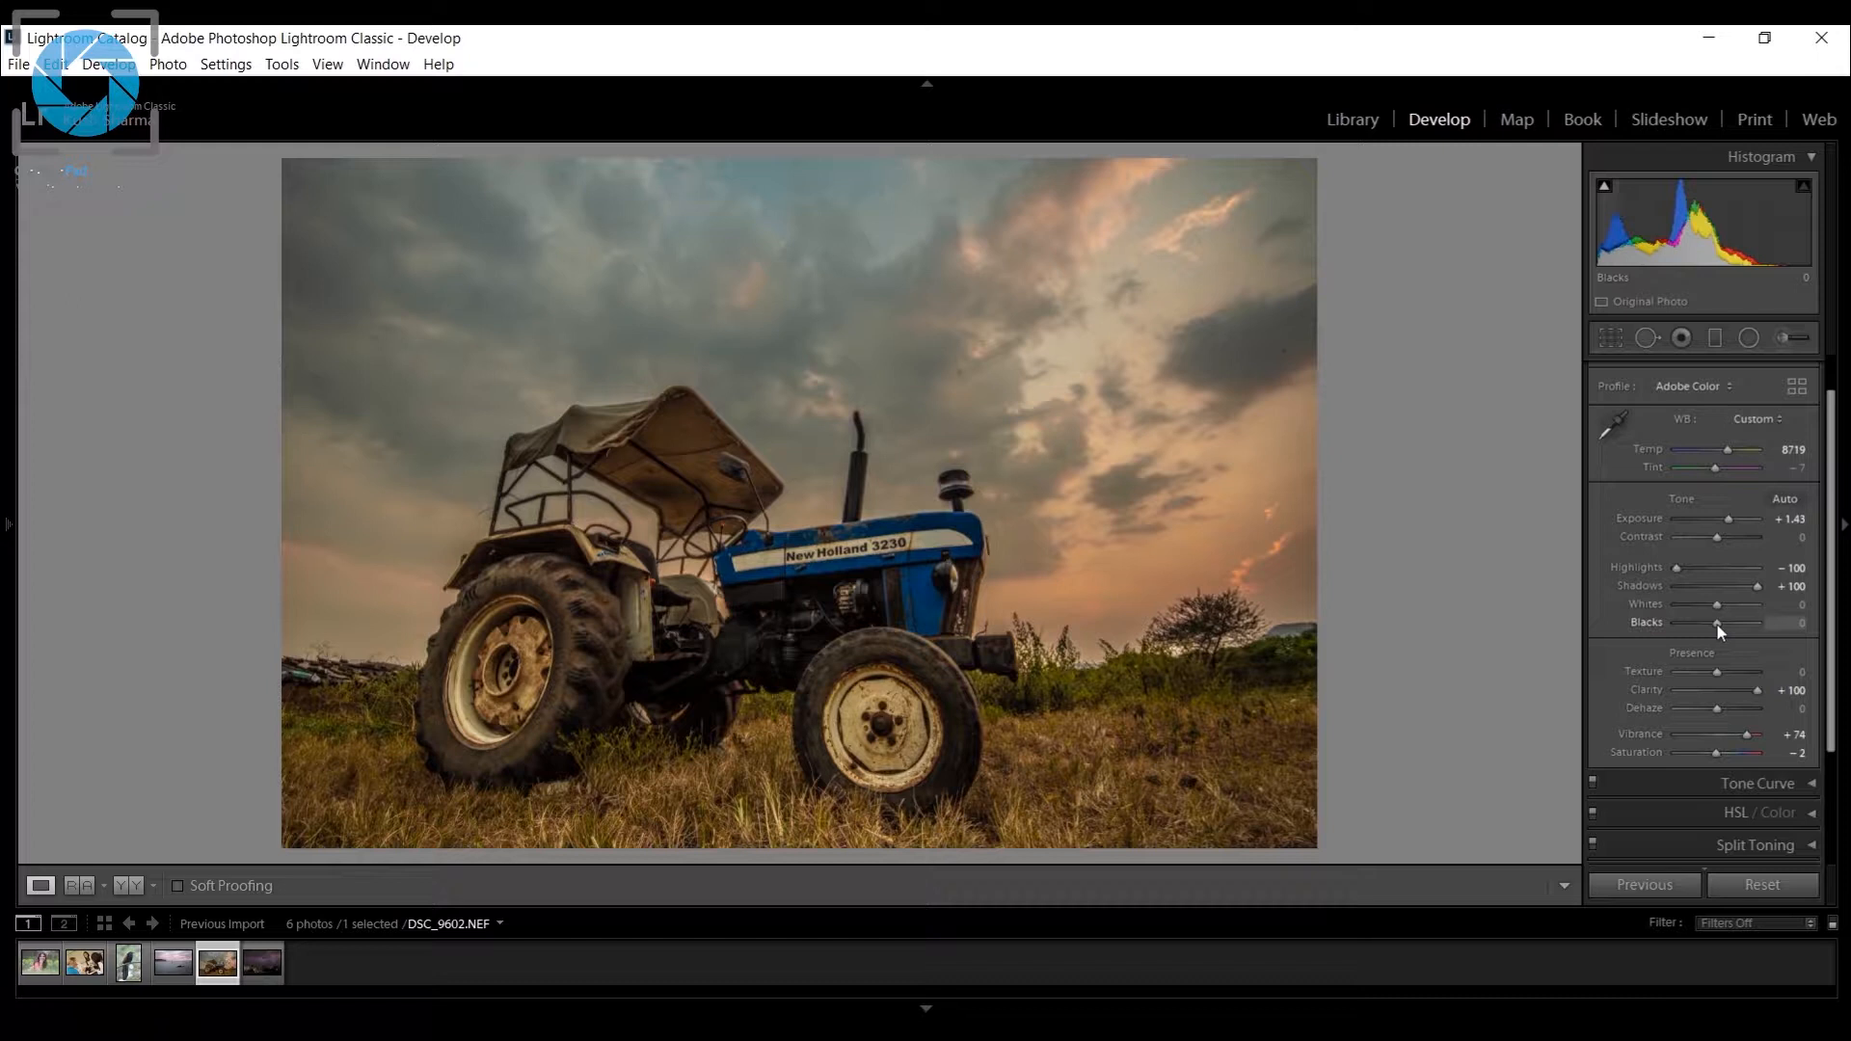
Raise the tractor photo's Blacks to +93 and enable lens profile corrections for it.
{"action": "left_click_drag", "start_coordinate": [1720, 626], "coordinate": [1755, 623]}
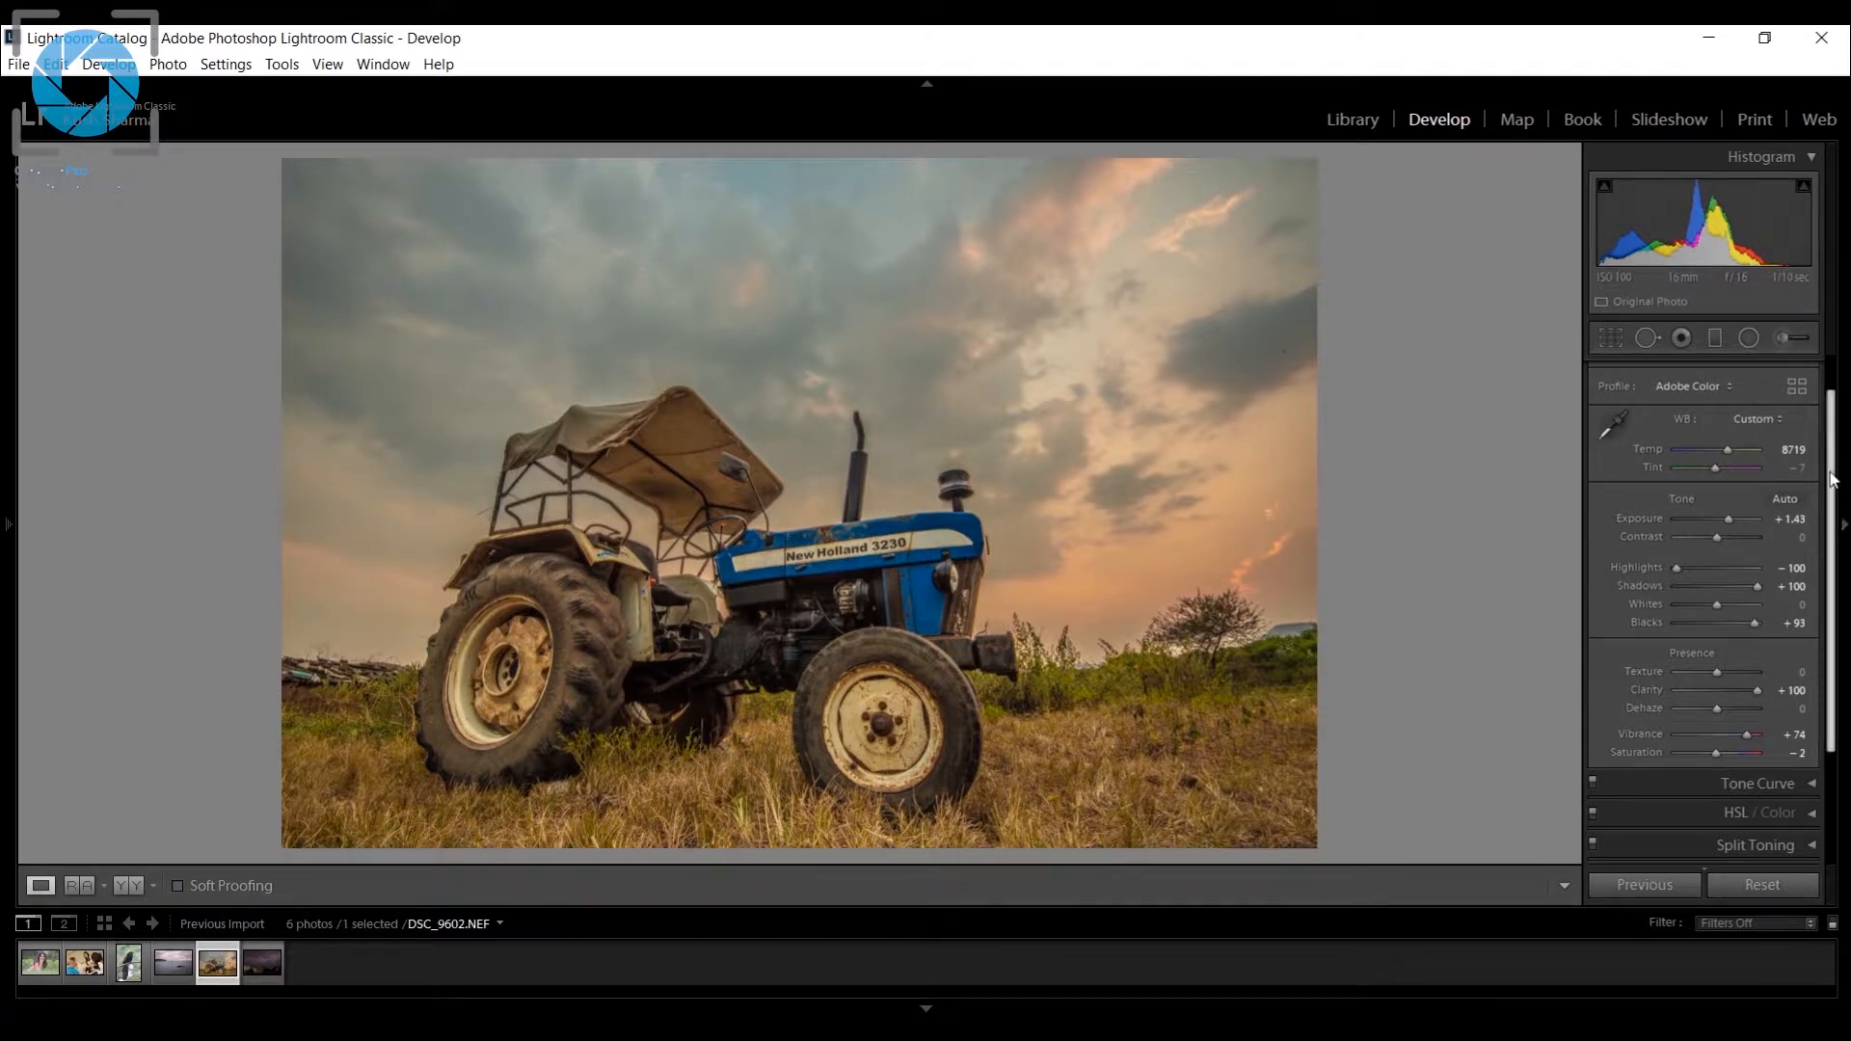
{"action": "scroll", "coordinate": [1828, 525], "scroll_direction": "down", "scroll_amount": 3}
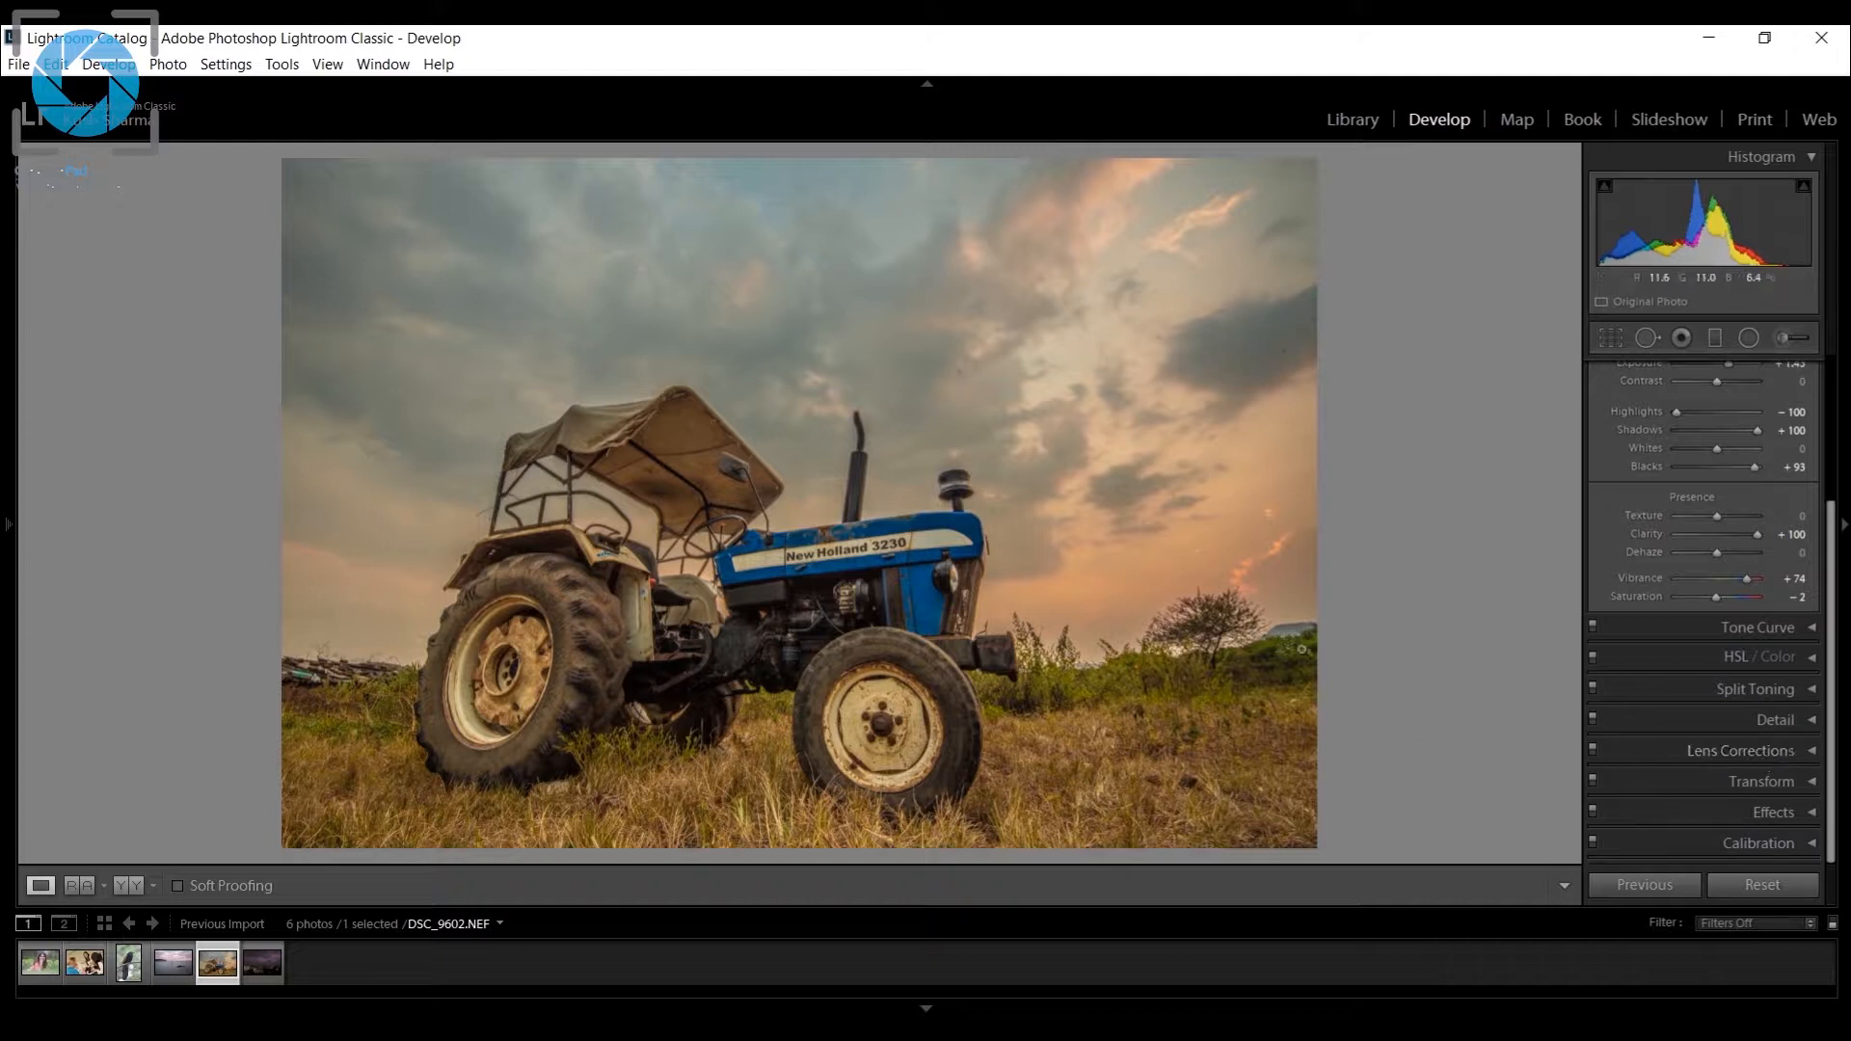
{"action": "left_click", "coordinate": [1809, 755]}
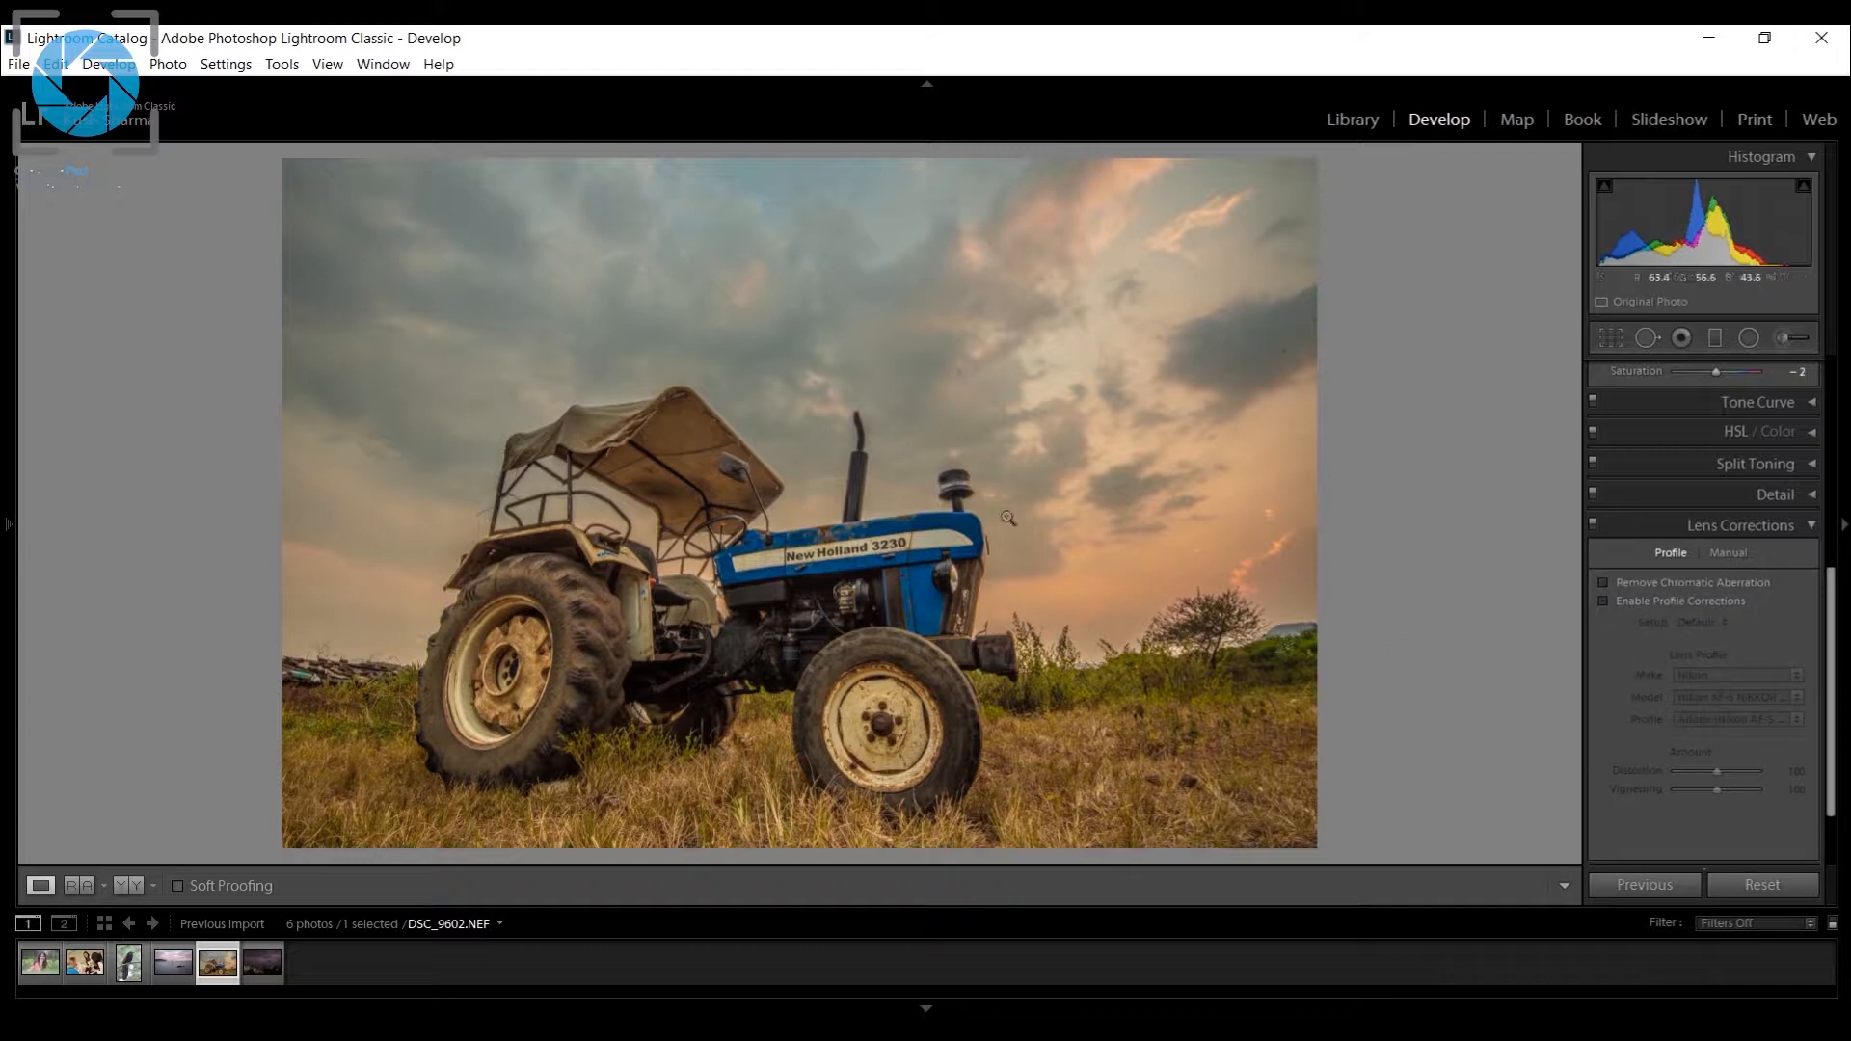
{"action": "left_click", "coordinate": [1604, 601]}
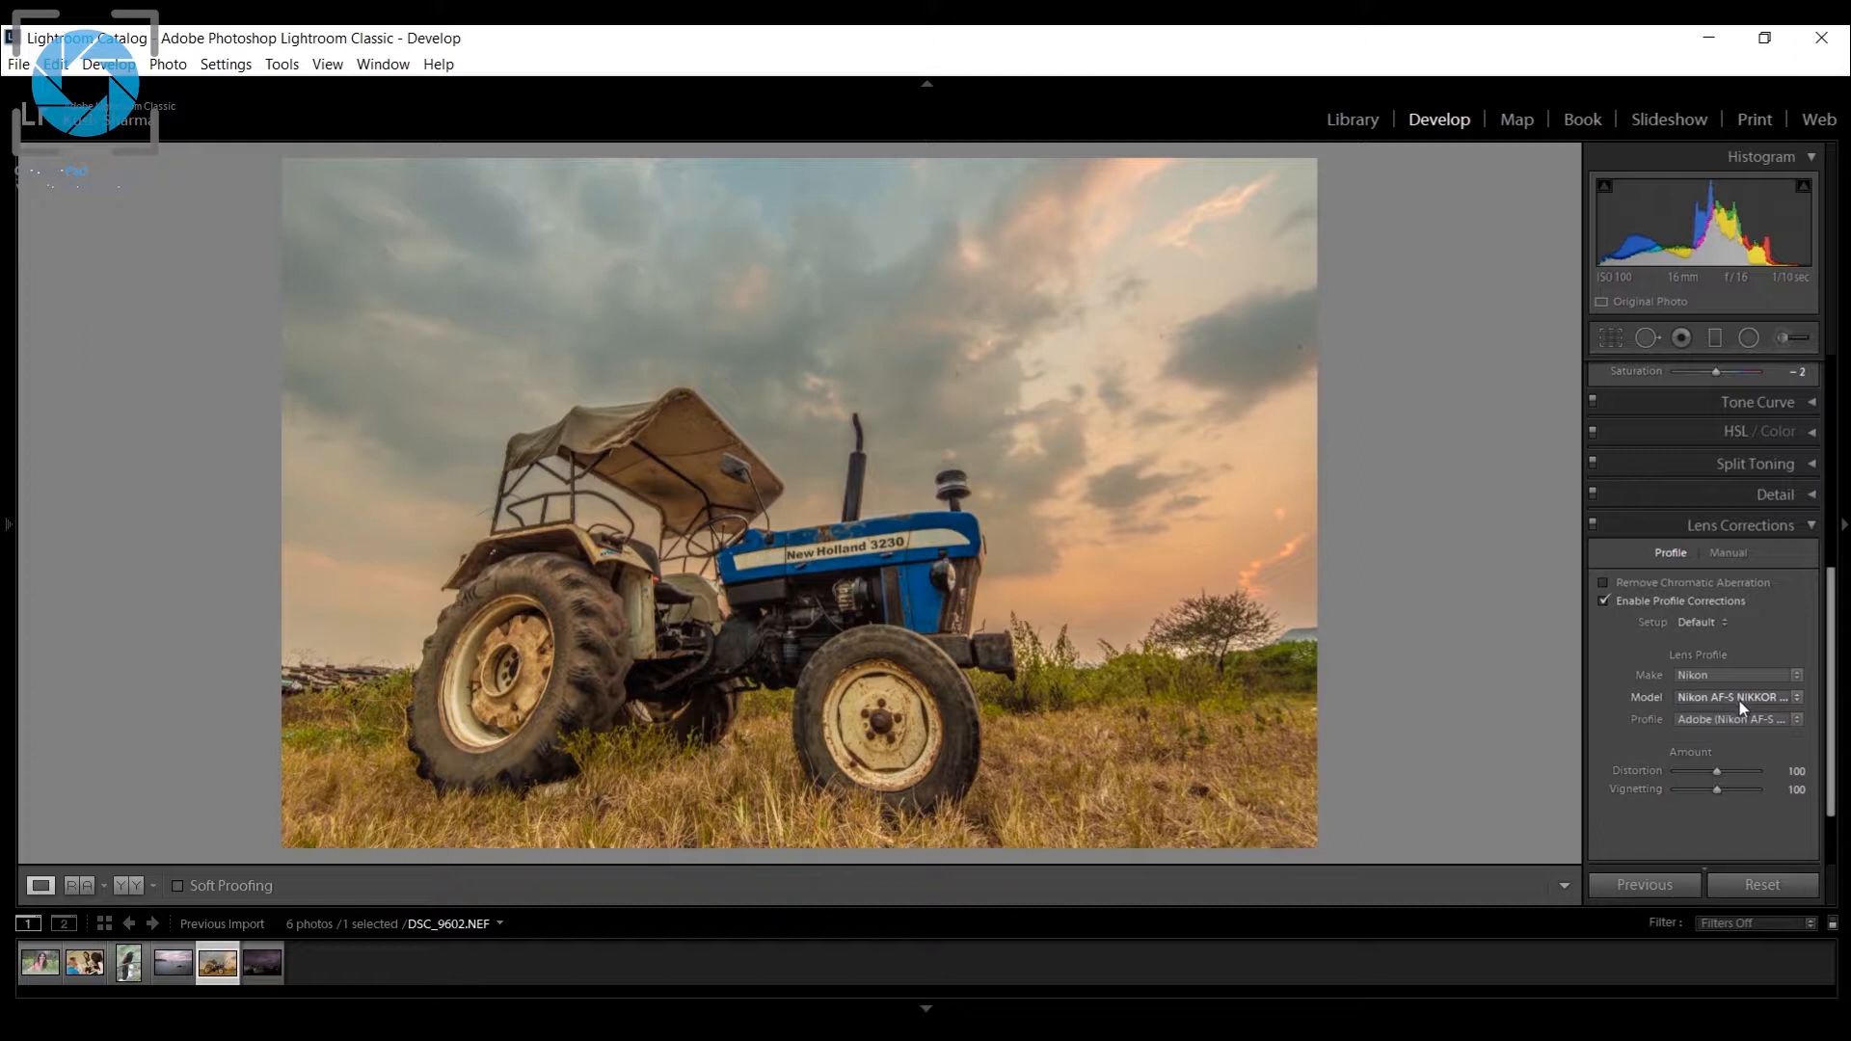
{"action": "left_click", "coordinate": [1717, 771]}
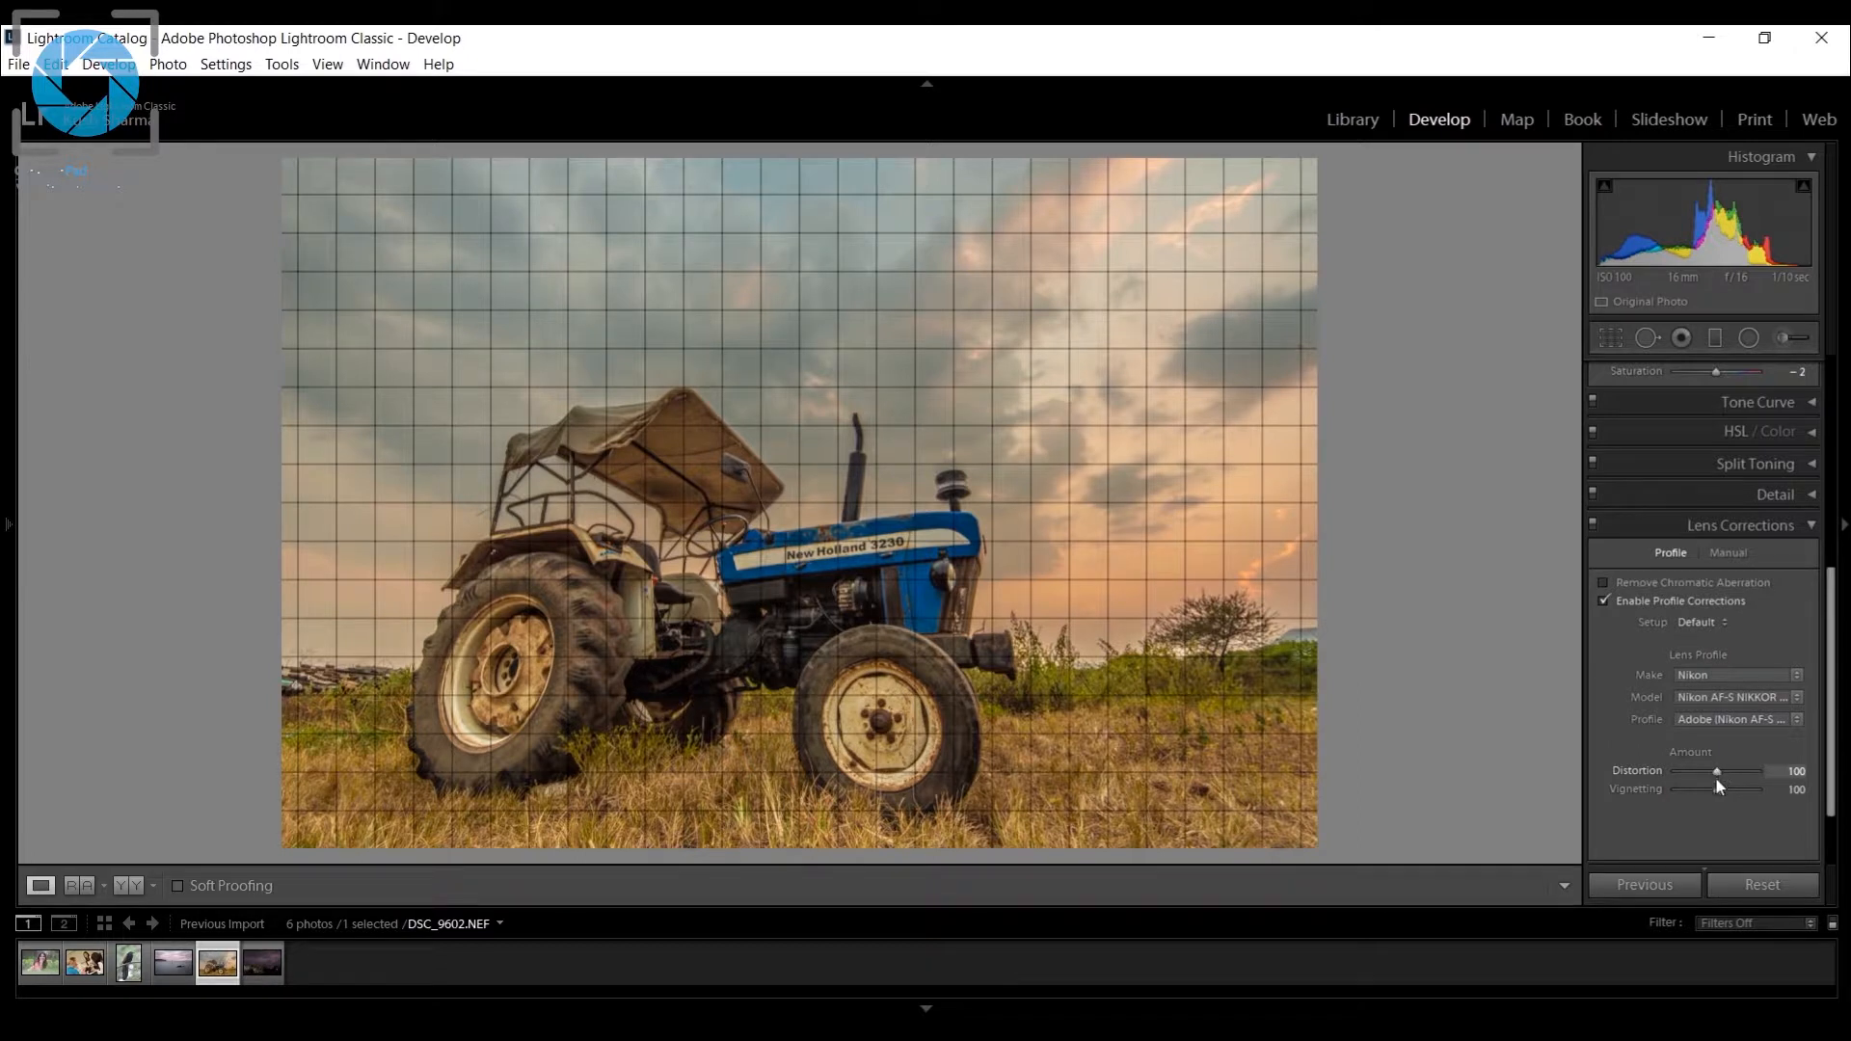
{"action": "left_click_drag", "start_coordinate": [1716, 779], "coordinate": [1726, 789]}
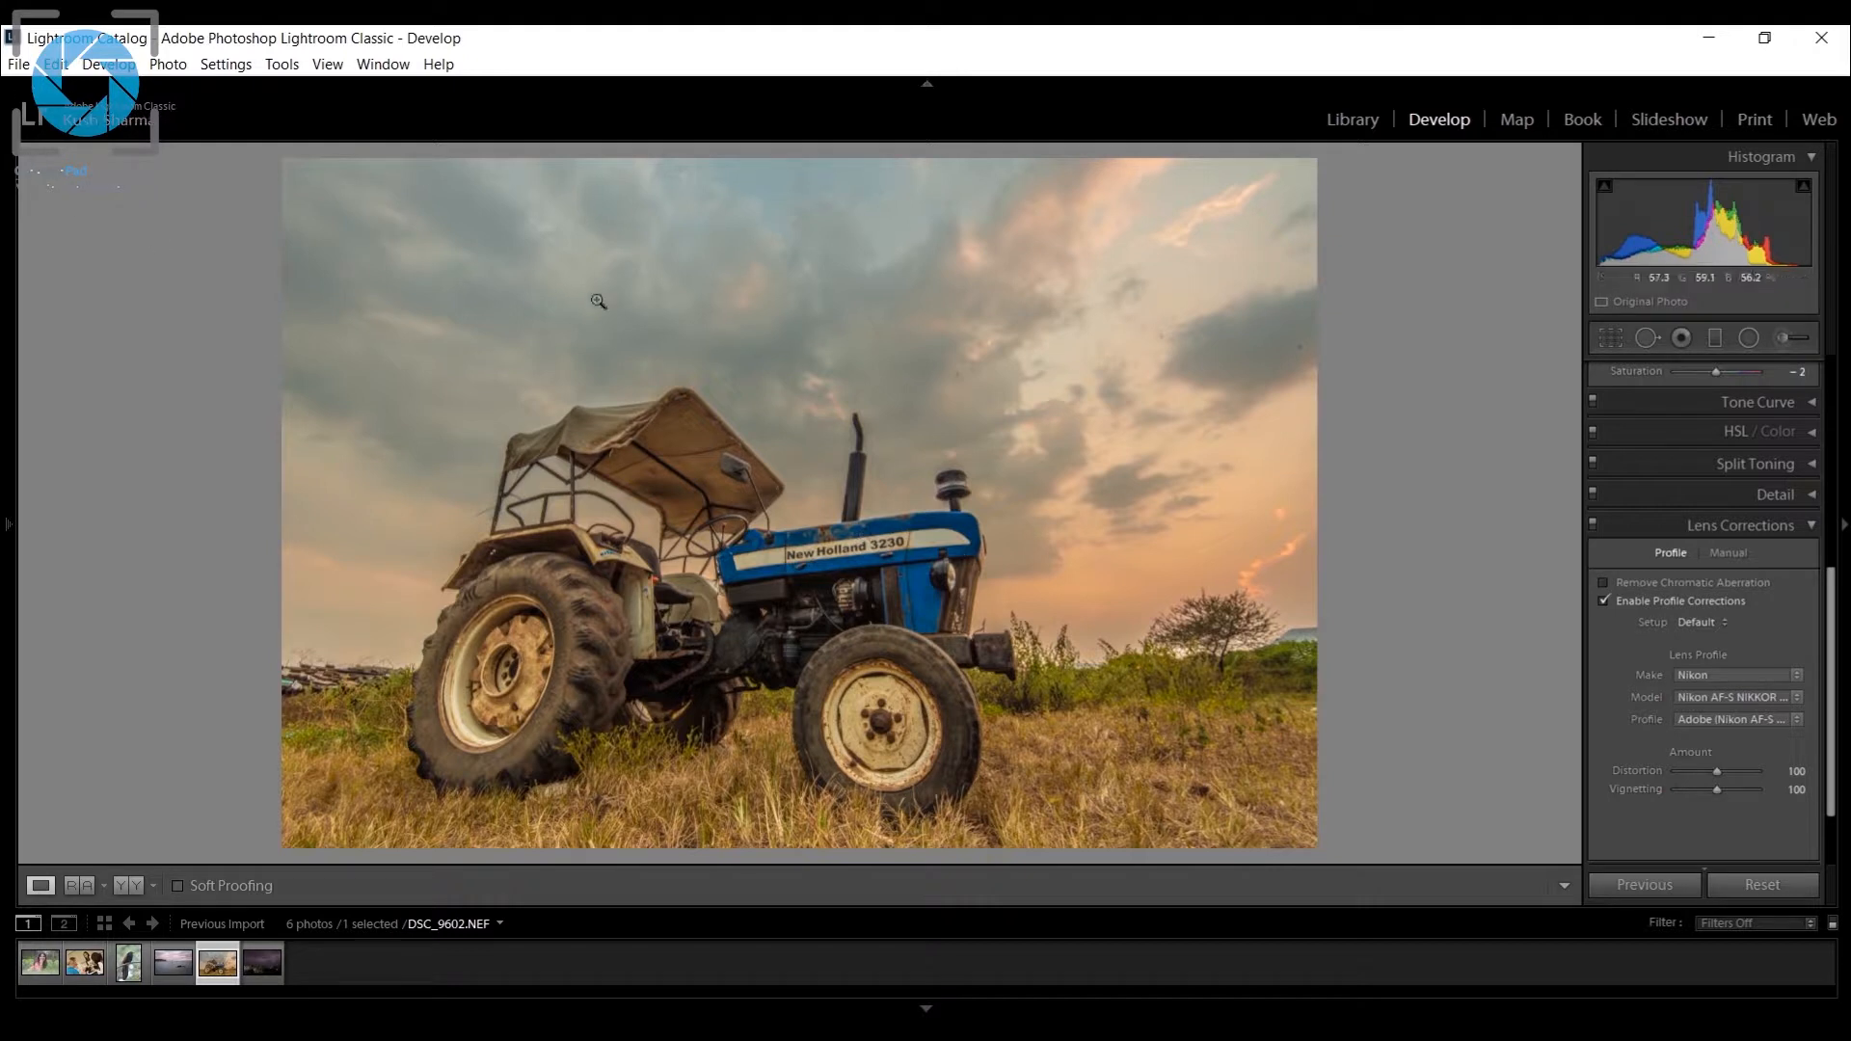
Try exporting the tractor photo with JPEG as the image format and quality at 100.
{"action": "left_click", "coordinate": [18, 65]}
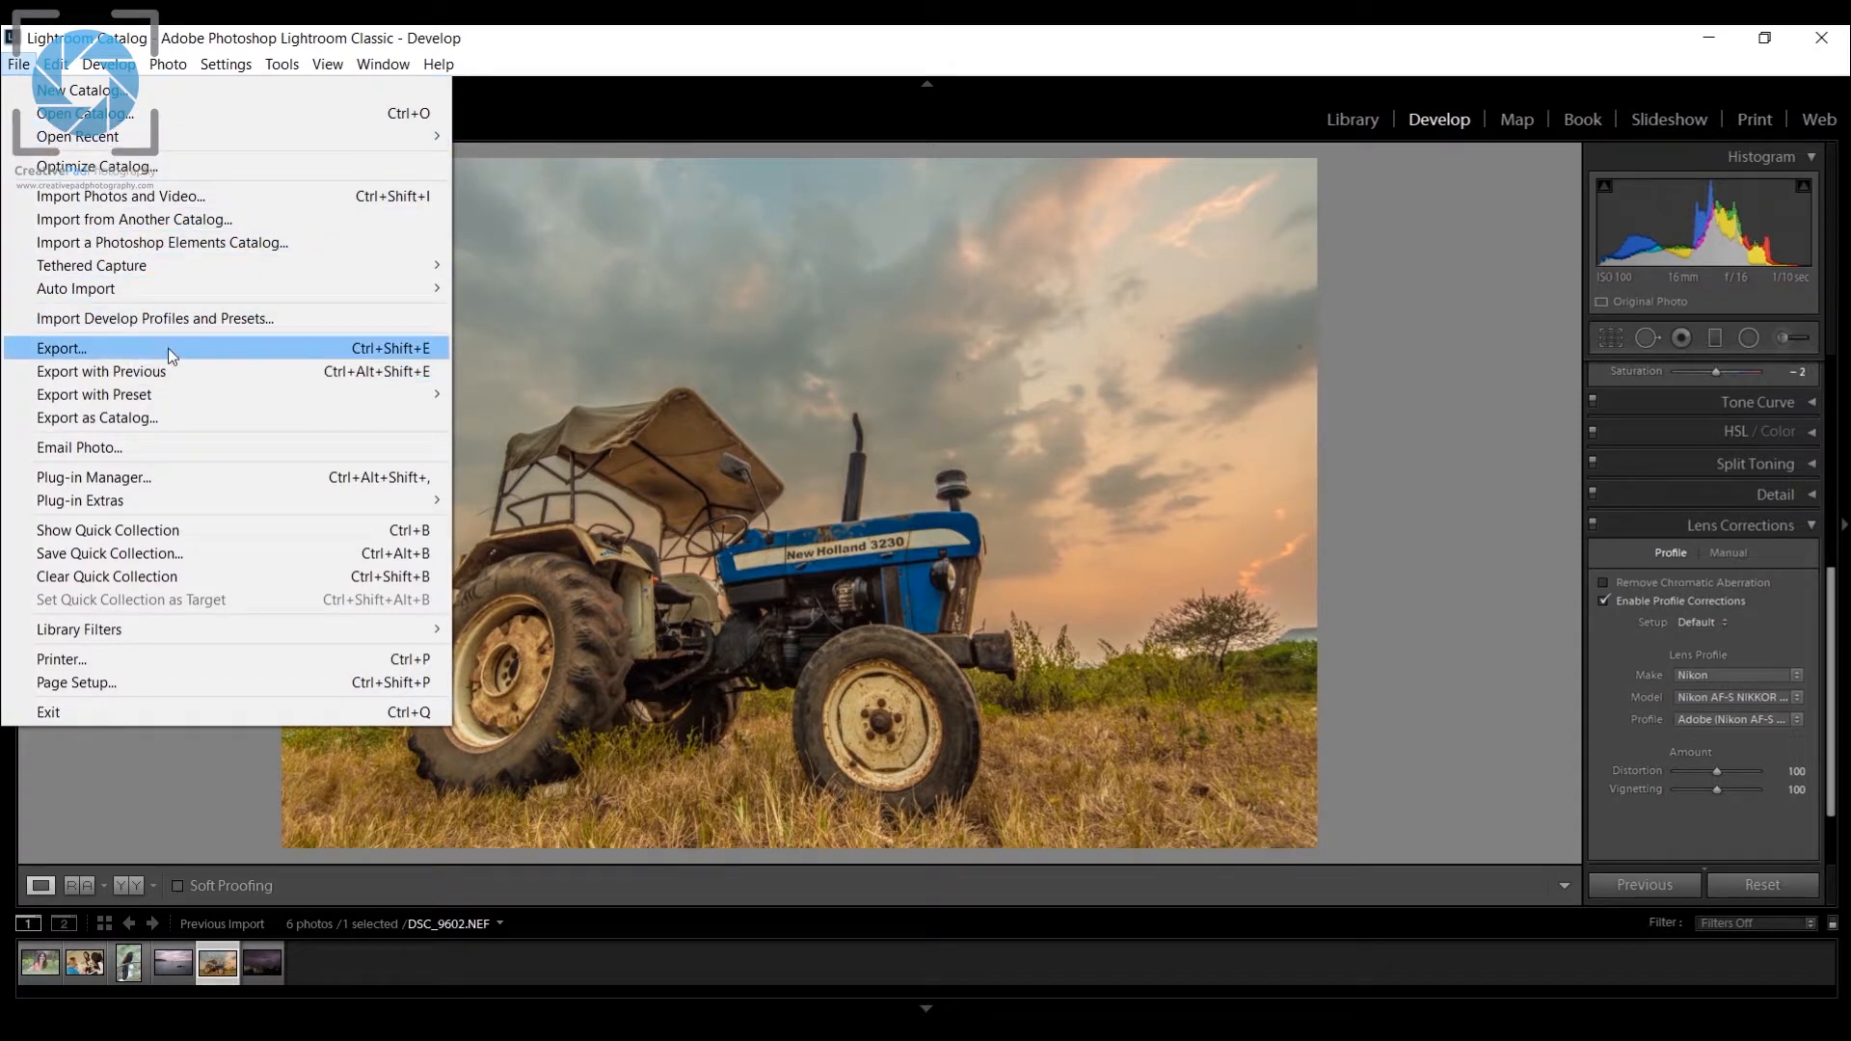
{"action": "left_click", "coordinate": [168, 349]}
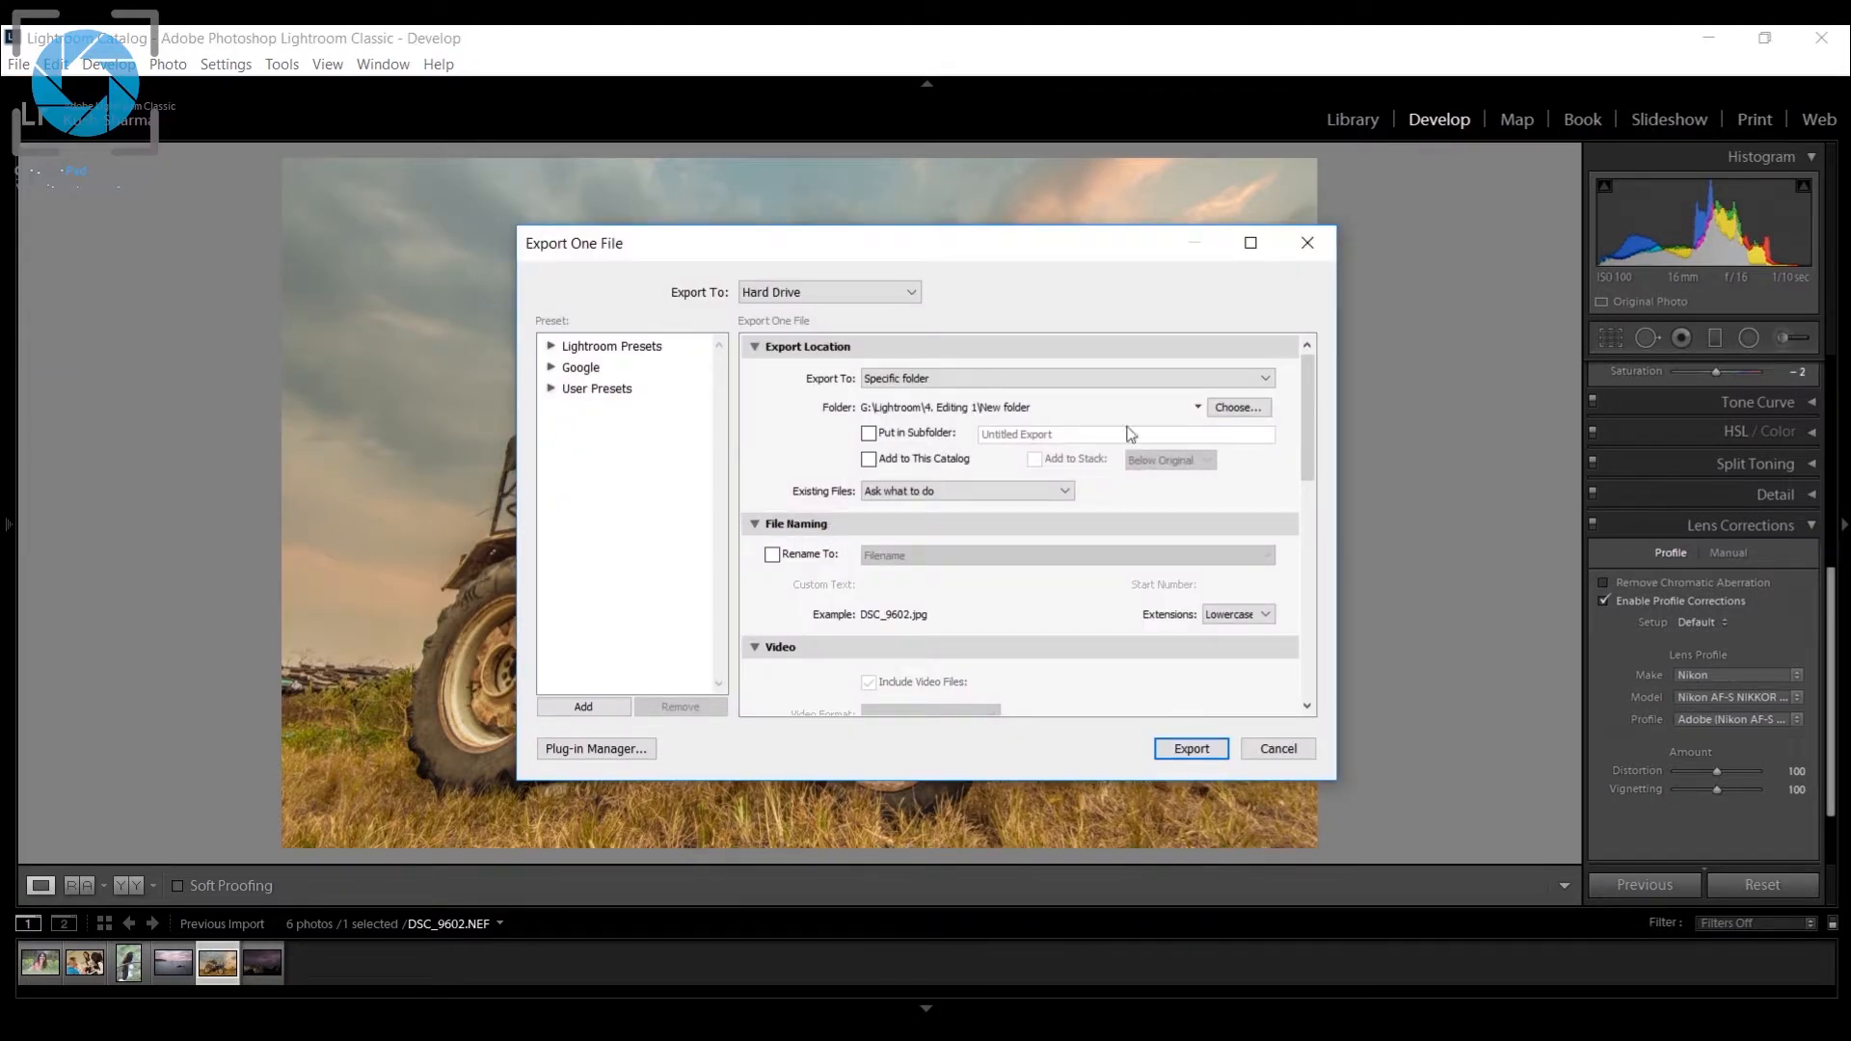
{"action": "left_click_drag", "start_coordinate": [1309, 435], "coordinate": [1298, 553]}
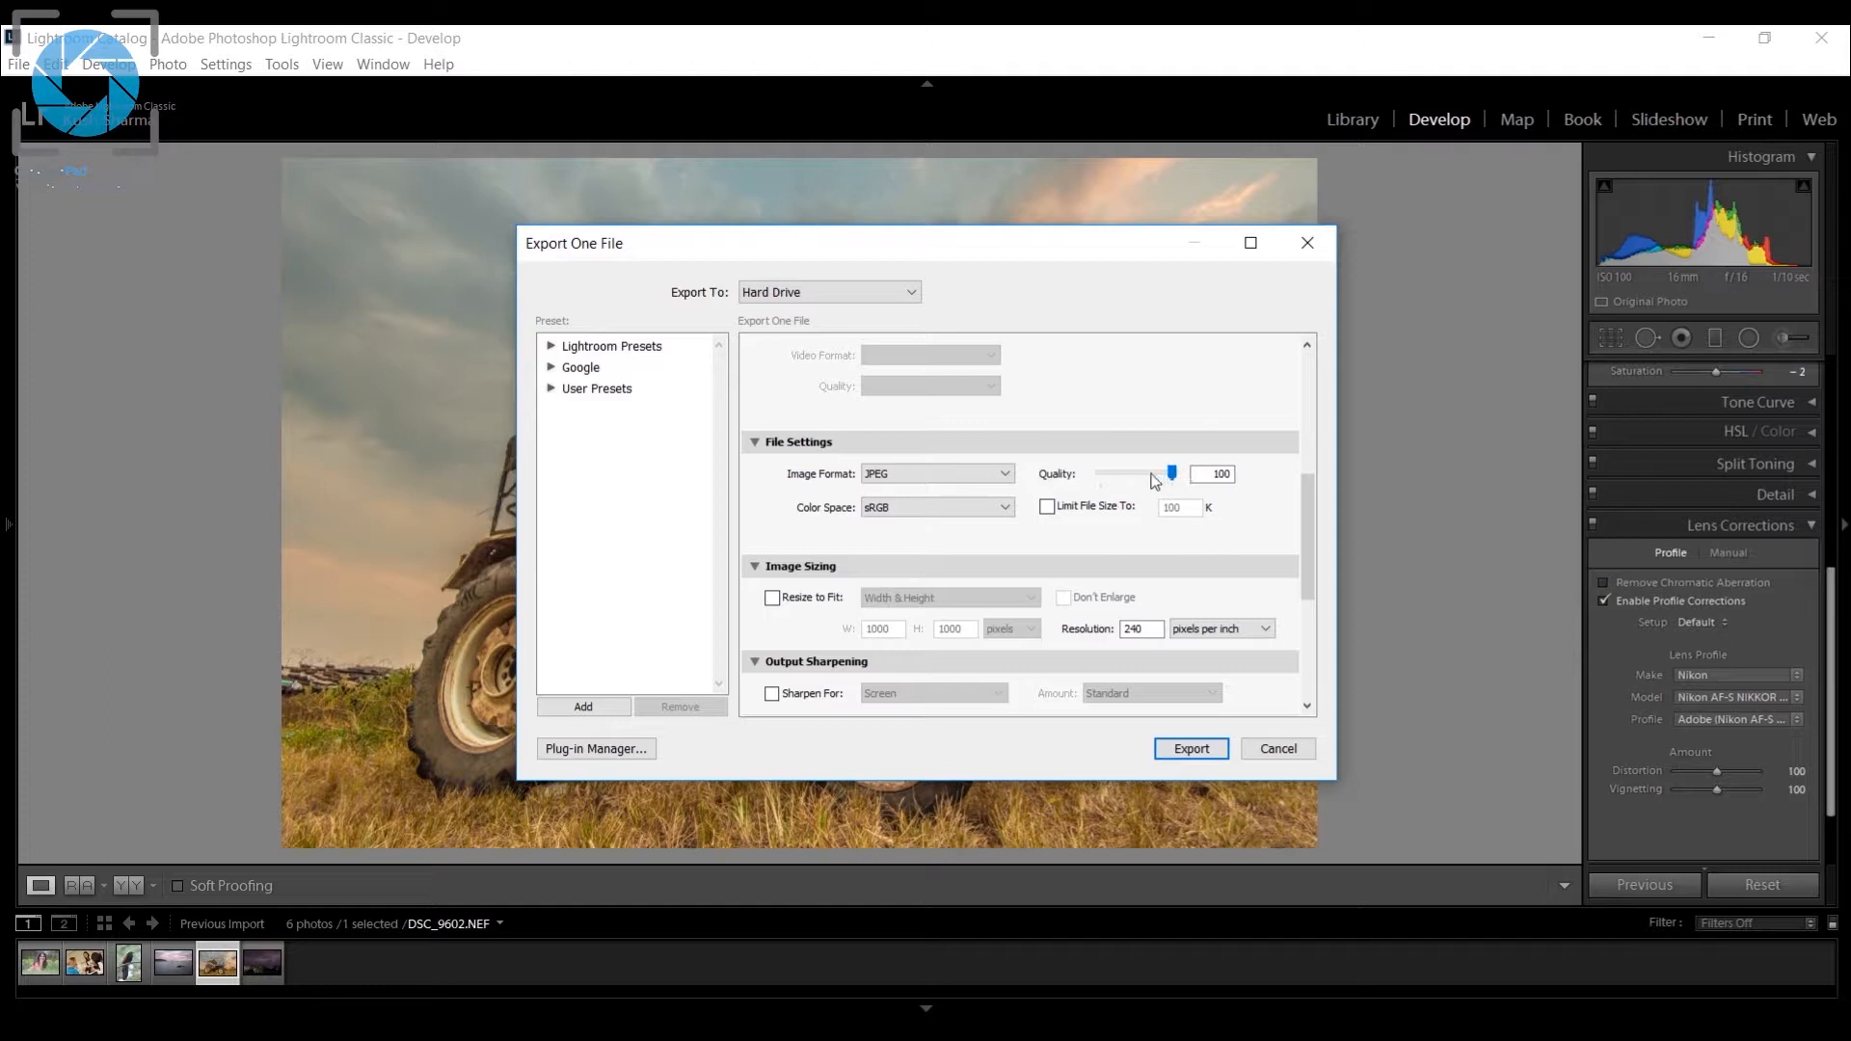
{"action": "left_click", "coordinate": [913, 475]}
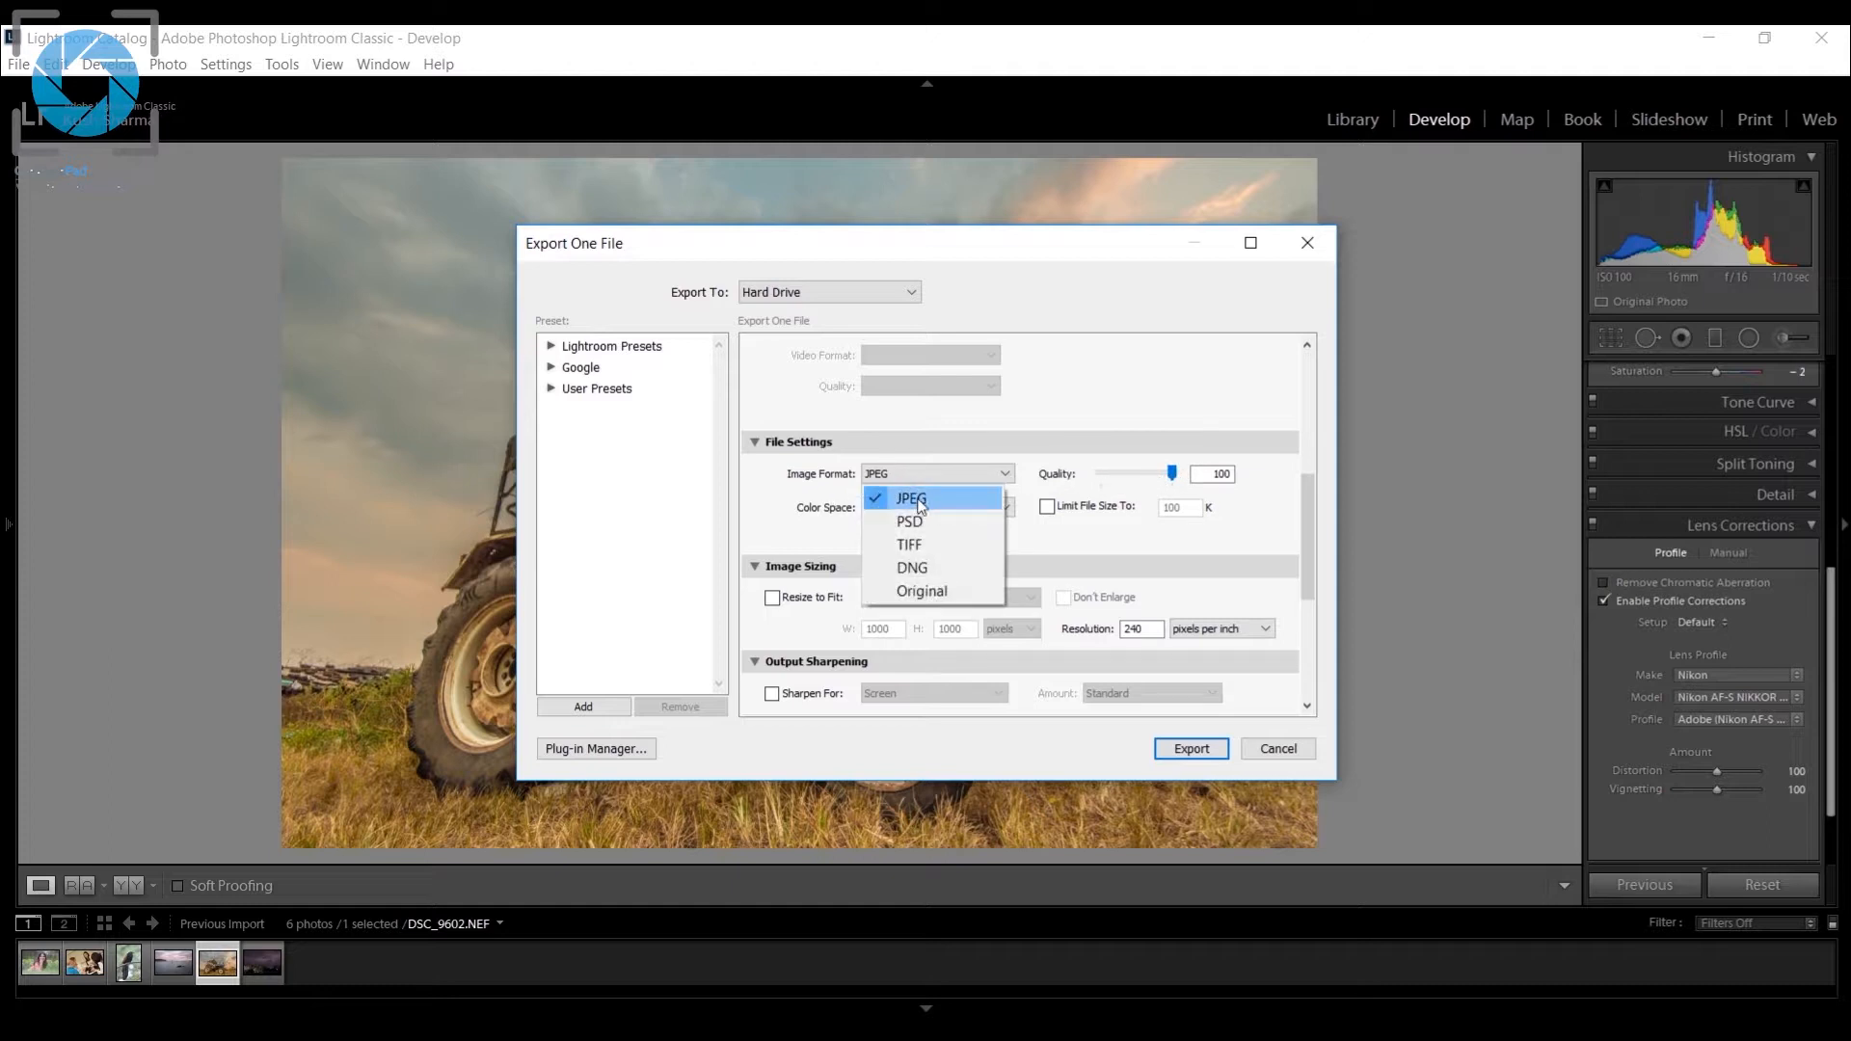
{"action": "left_click", "coordinate": [929, 501]}
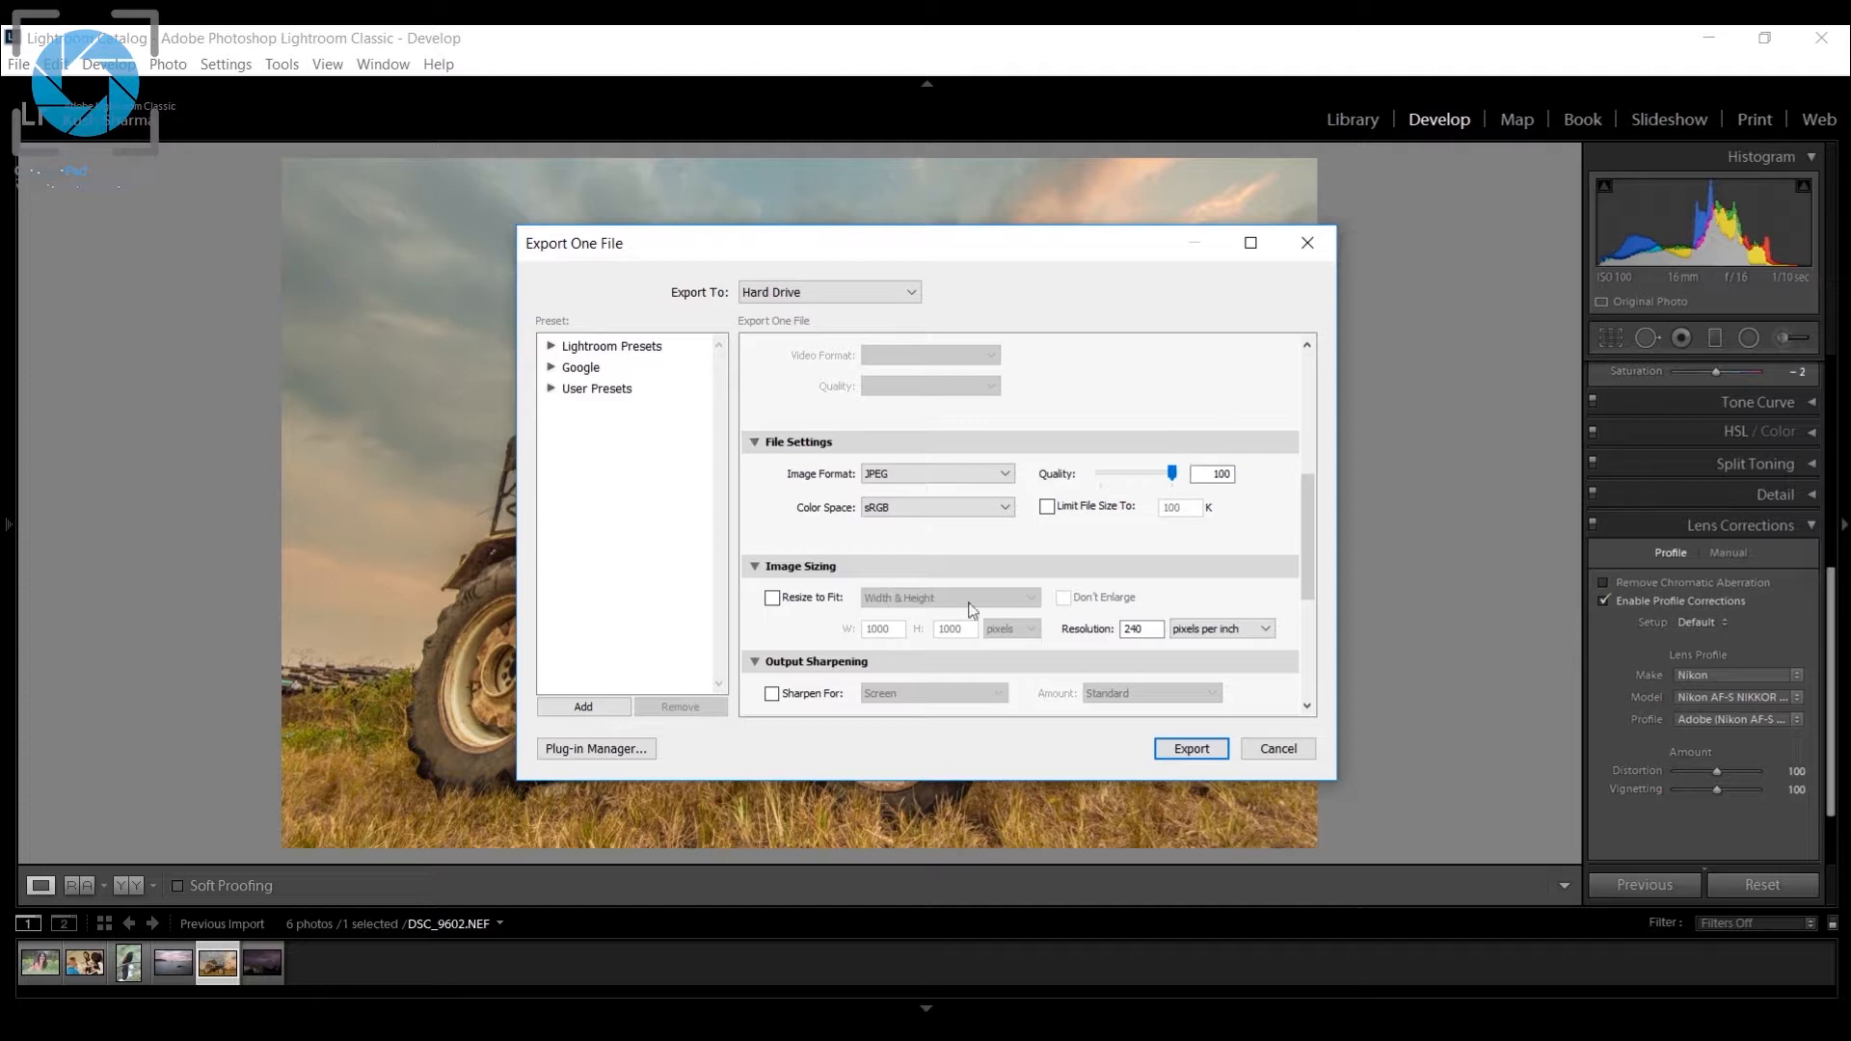
{"action": "mouse_move", "coordinate": [1304, 529]}
{"action": "left_mouse_down"}
{"action": "mouse_move", "coordinate": [1308, 607]}
{"action": "mouse_move", "coordinate": [1311, 518]}
{"action": "left_mouse_up"}
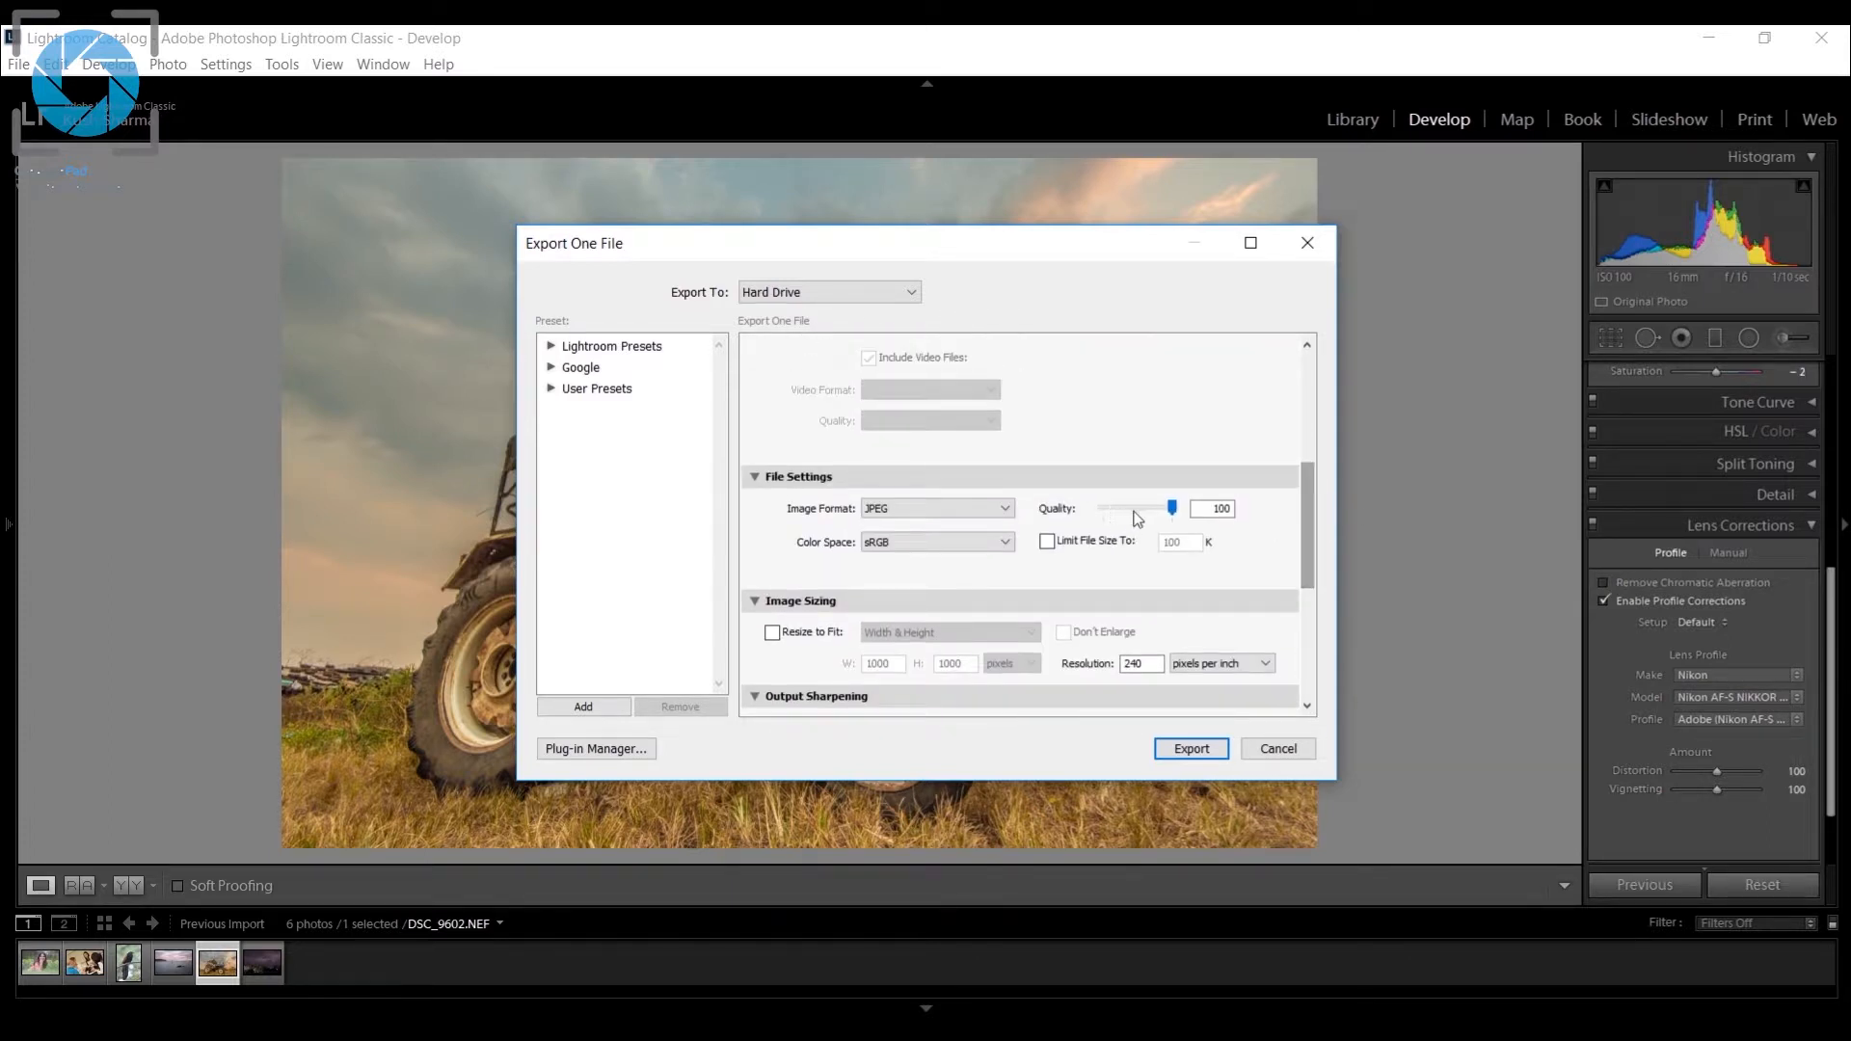
{"action": "left_click_drag", "start_coordinate": [1152, 516], "coordinate": [1142, 511]}
{"action": "left_click_drag", "start_coordinate": [1145, 509], "coordinate": [1176, 509]}
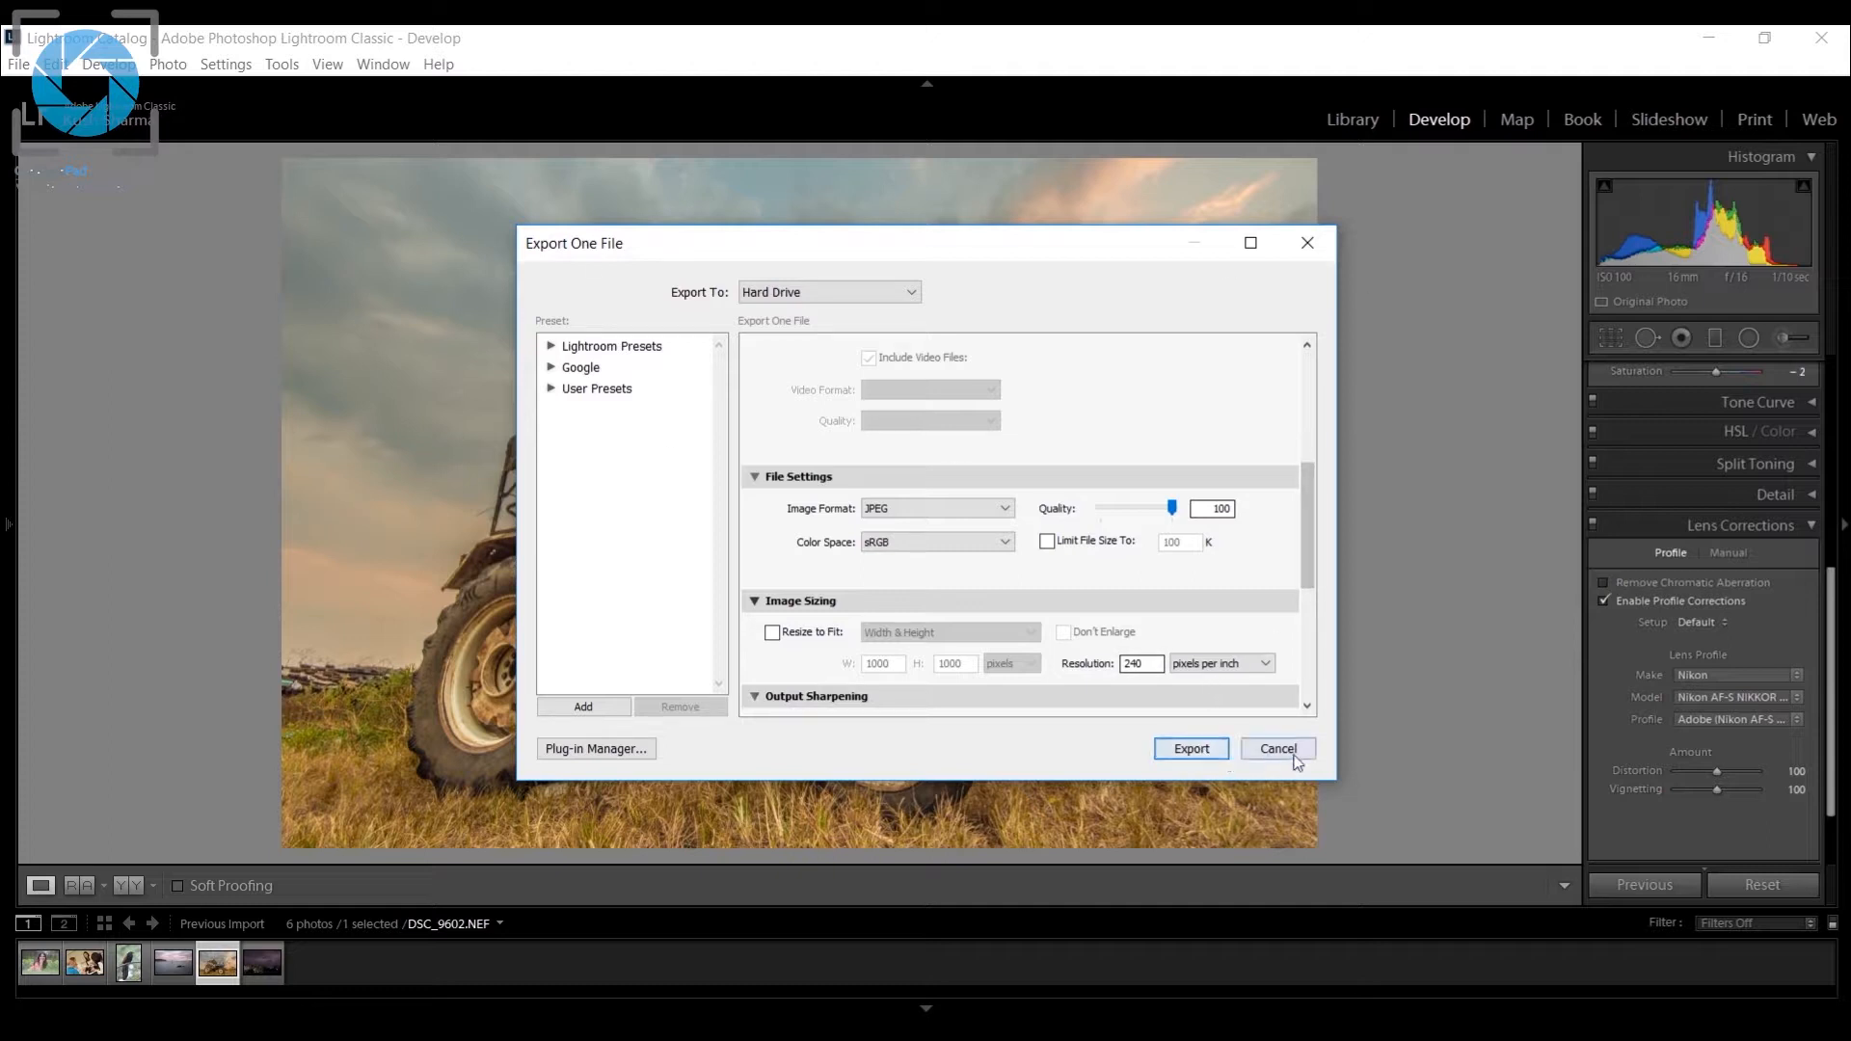
Review the export location, file naming, metadata, watermarking and post-processing options, and dismiss the export without saving a file.
{"action": "scroll", "coordinate": [1230, 480], "scroll_direction": "up", "scroll_amount": 5}
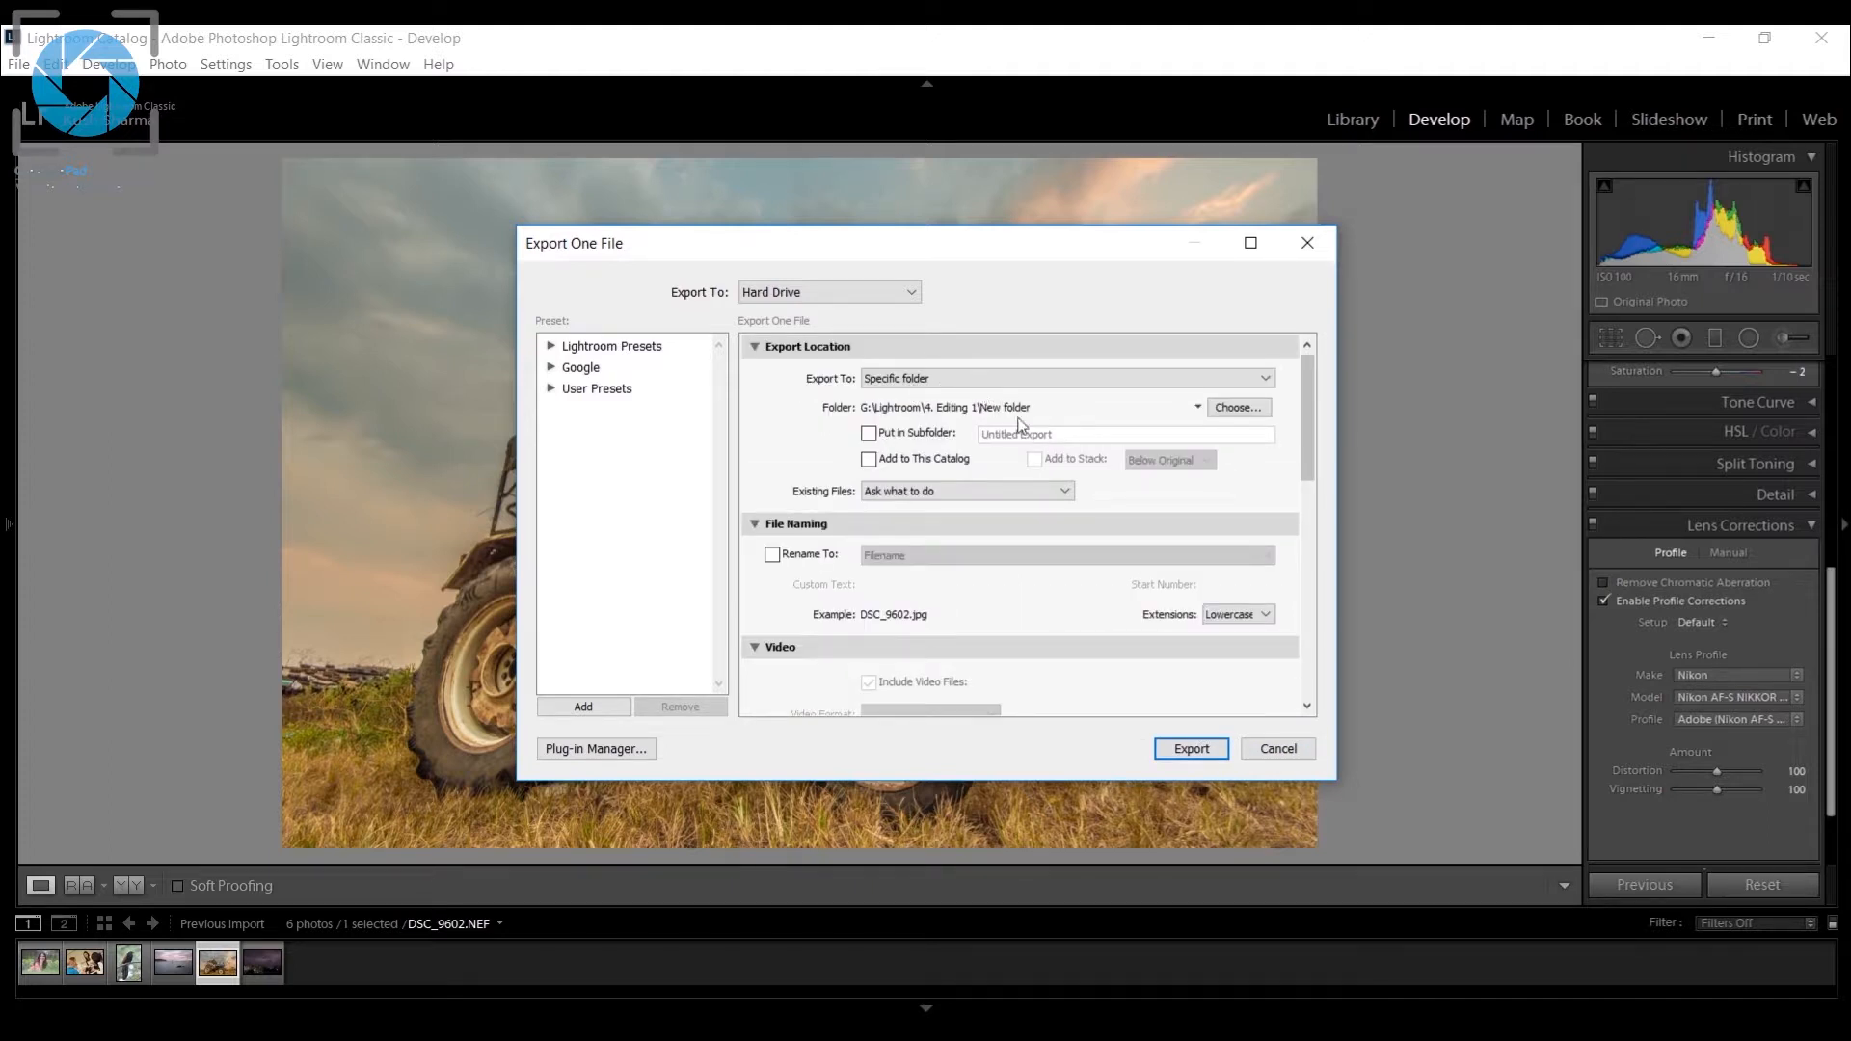
{"action": "scroll", "coordinate": [1070, 535], "scroll_direction": "down", "scroll_amount": 5}
{"action": "scroll", "coordinate": [1051, 542], "scroll_direction": "up", "scroll_amount": 5}
{"action": "scroll", "coordinate": [1037, 528], "scroll_direction": "down", "scroll_amount": 5}
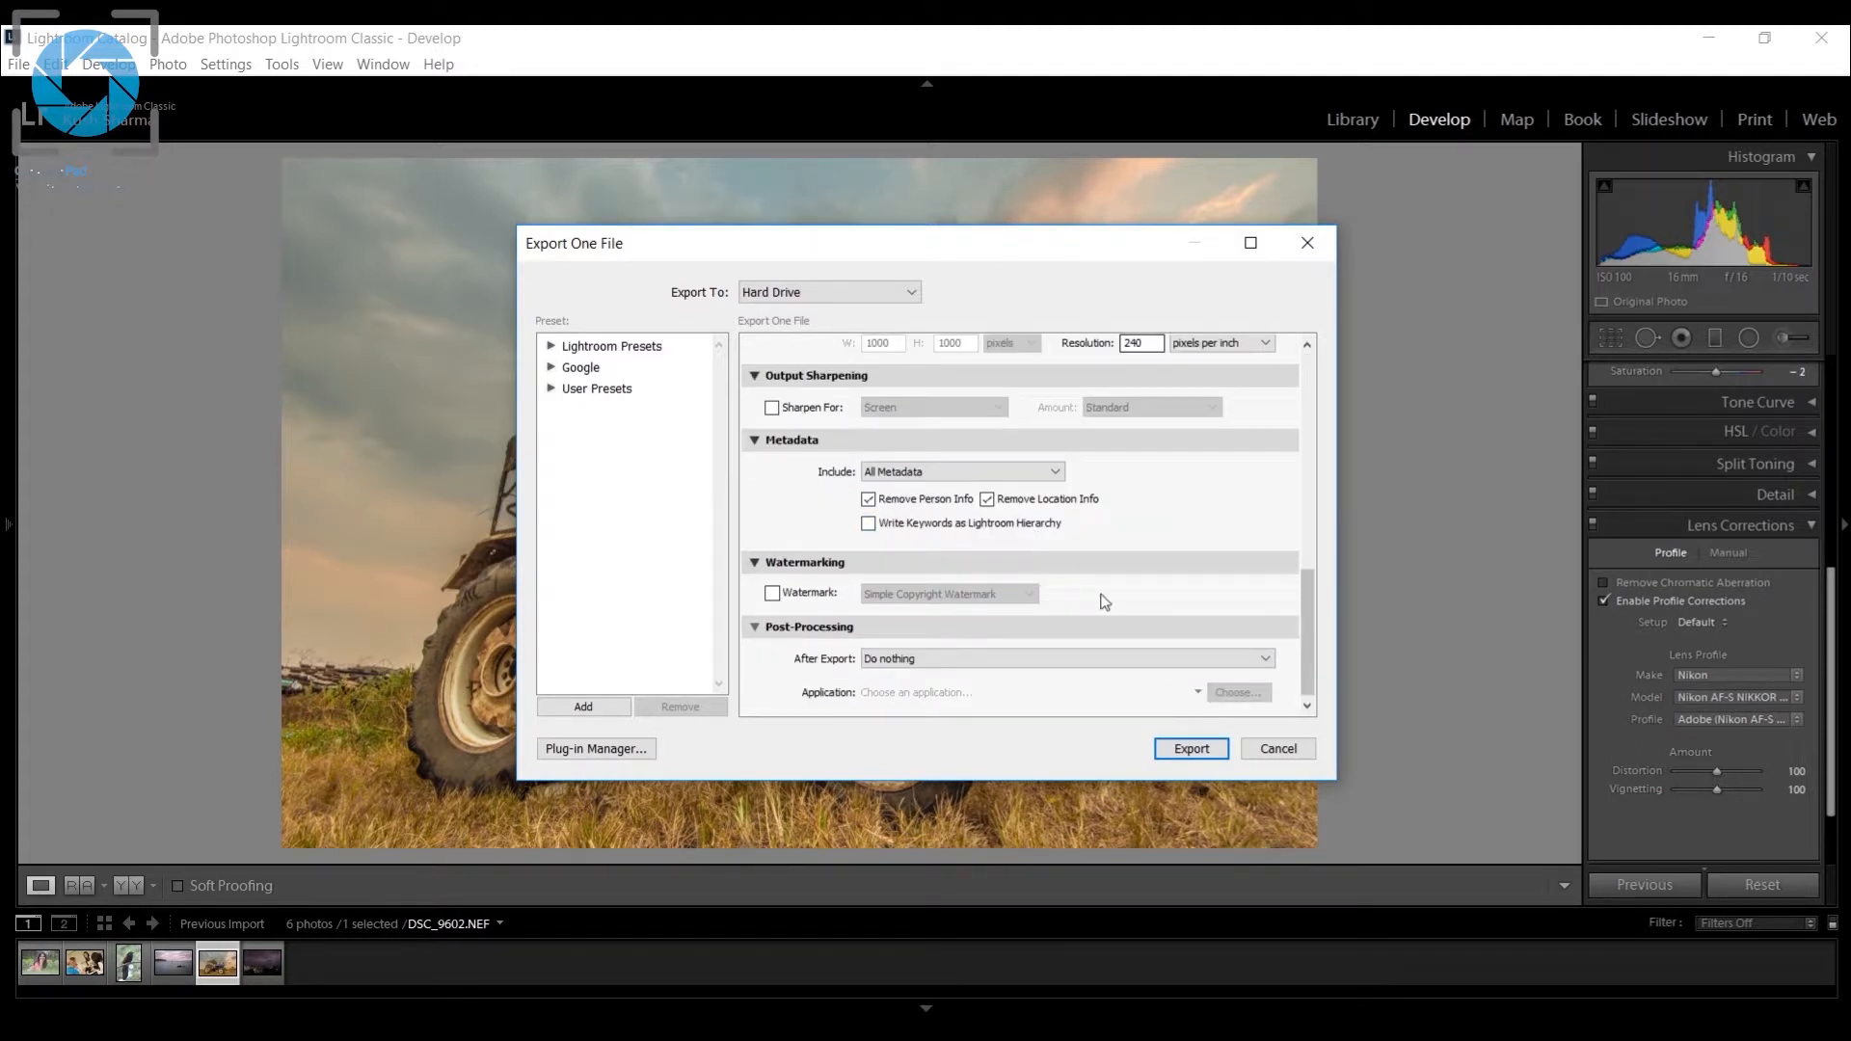
{"action": "scroll", "coordinate": [1094, 564], "scroll_direction": "up", "scroll_amount": 5}
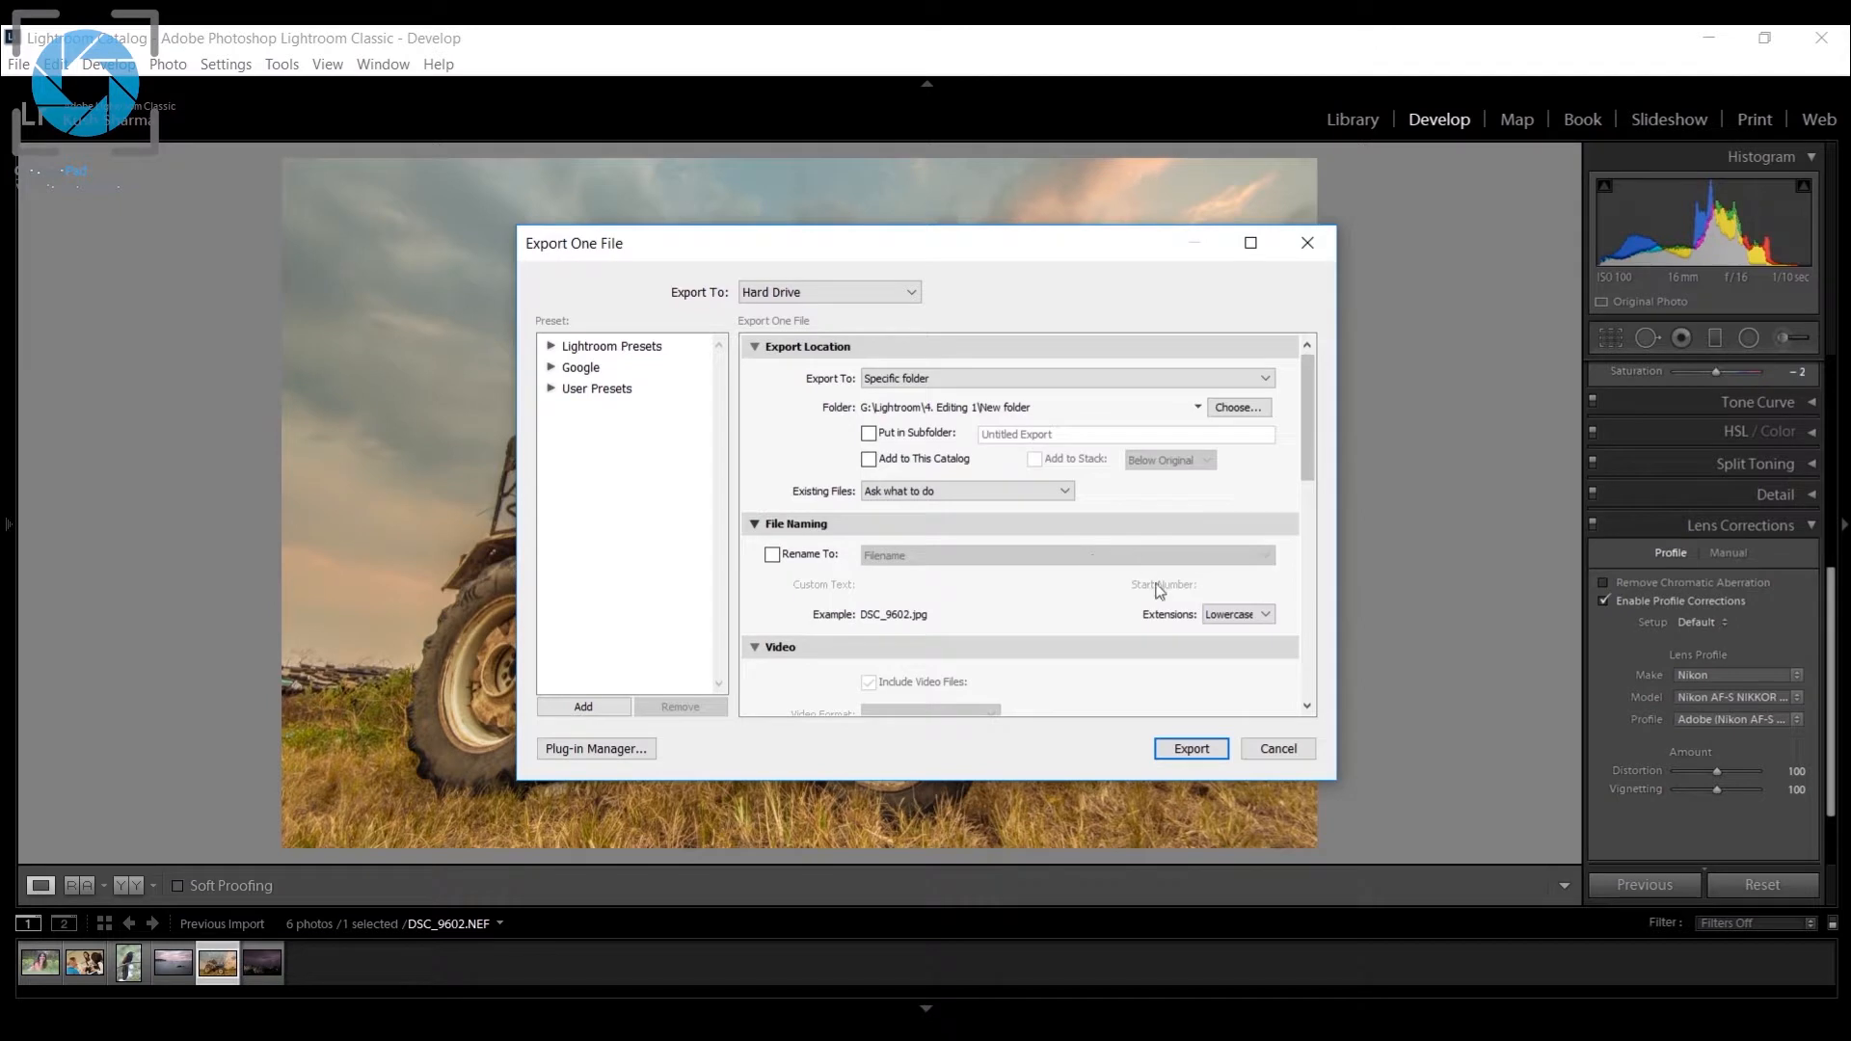
{"action": "scroll", "coordinate": [1138, 615], "scroll_direction": "down", "scroll_amount": 5}
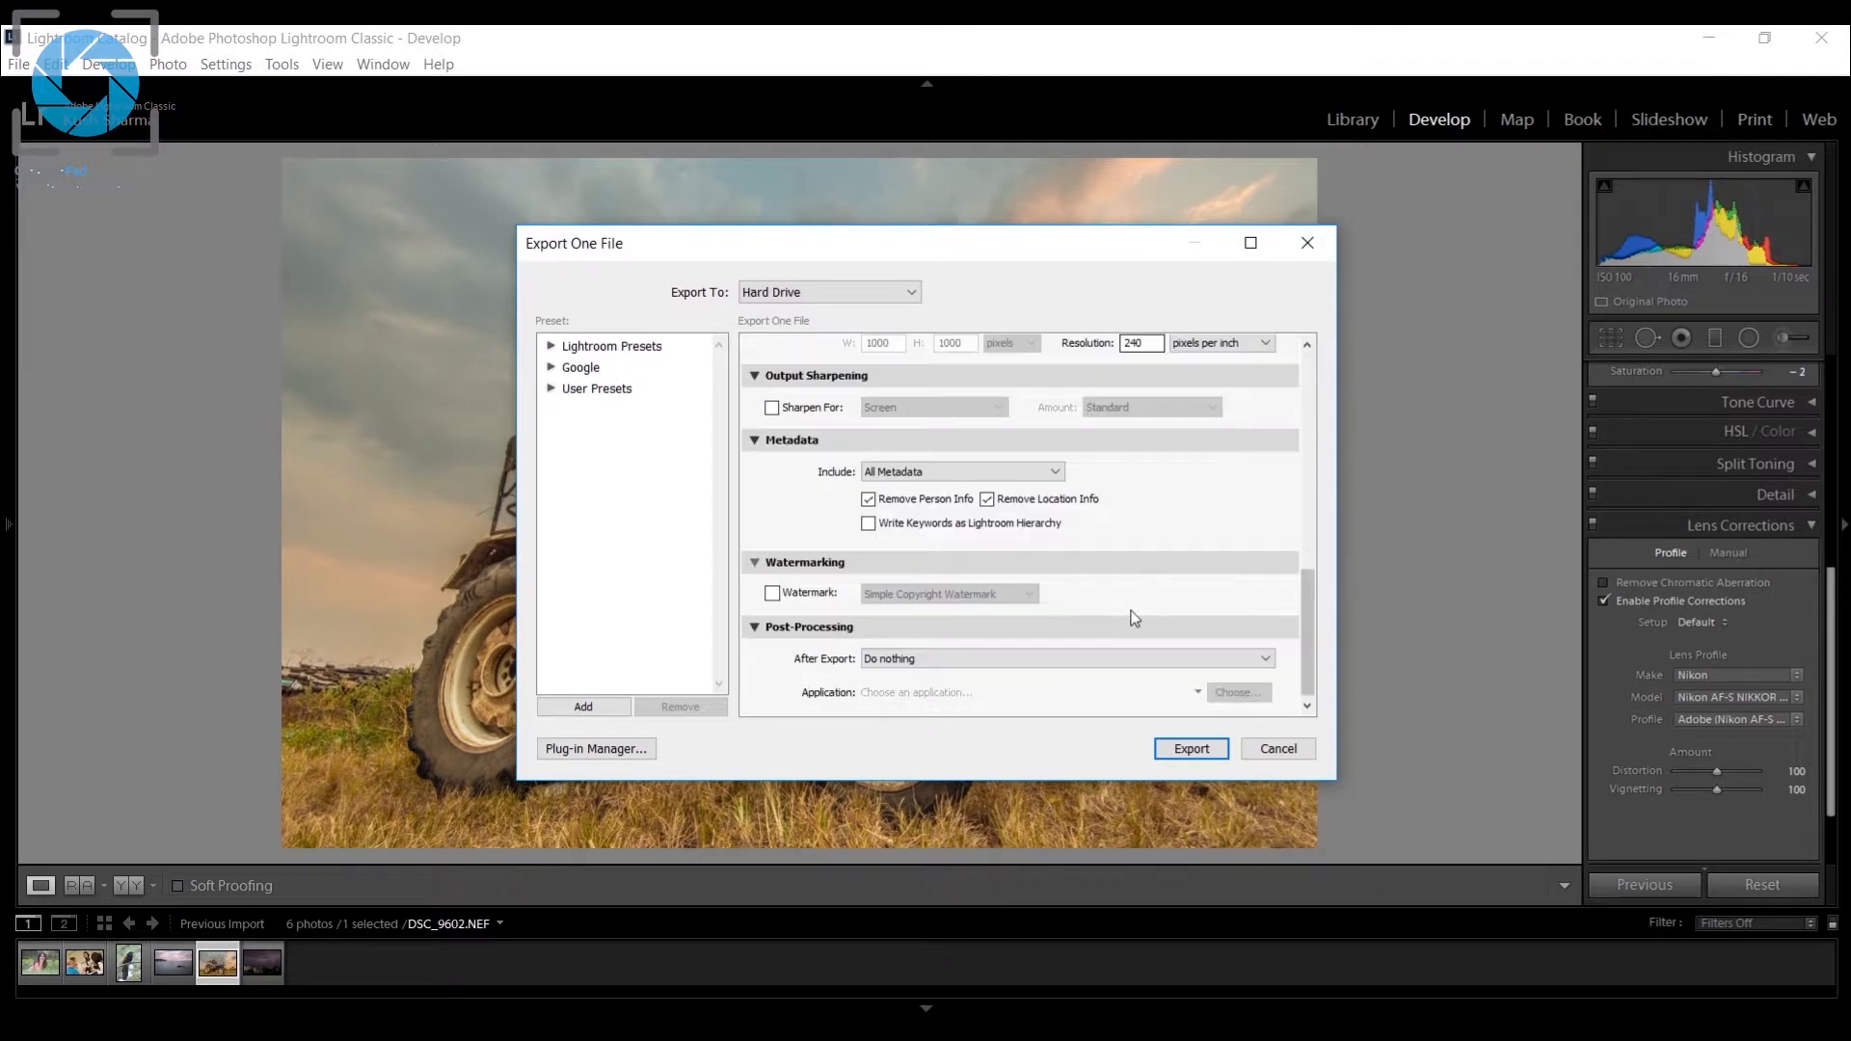
{"action": "left_click", "coordinate": [1279, 751]}
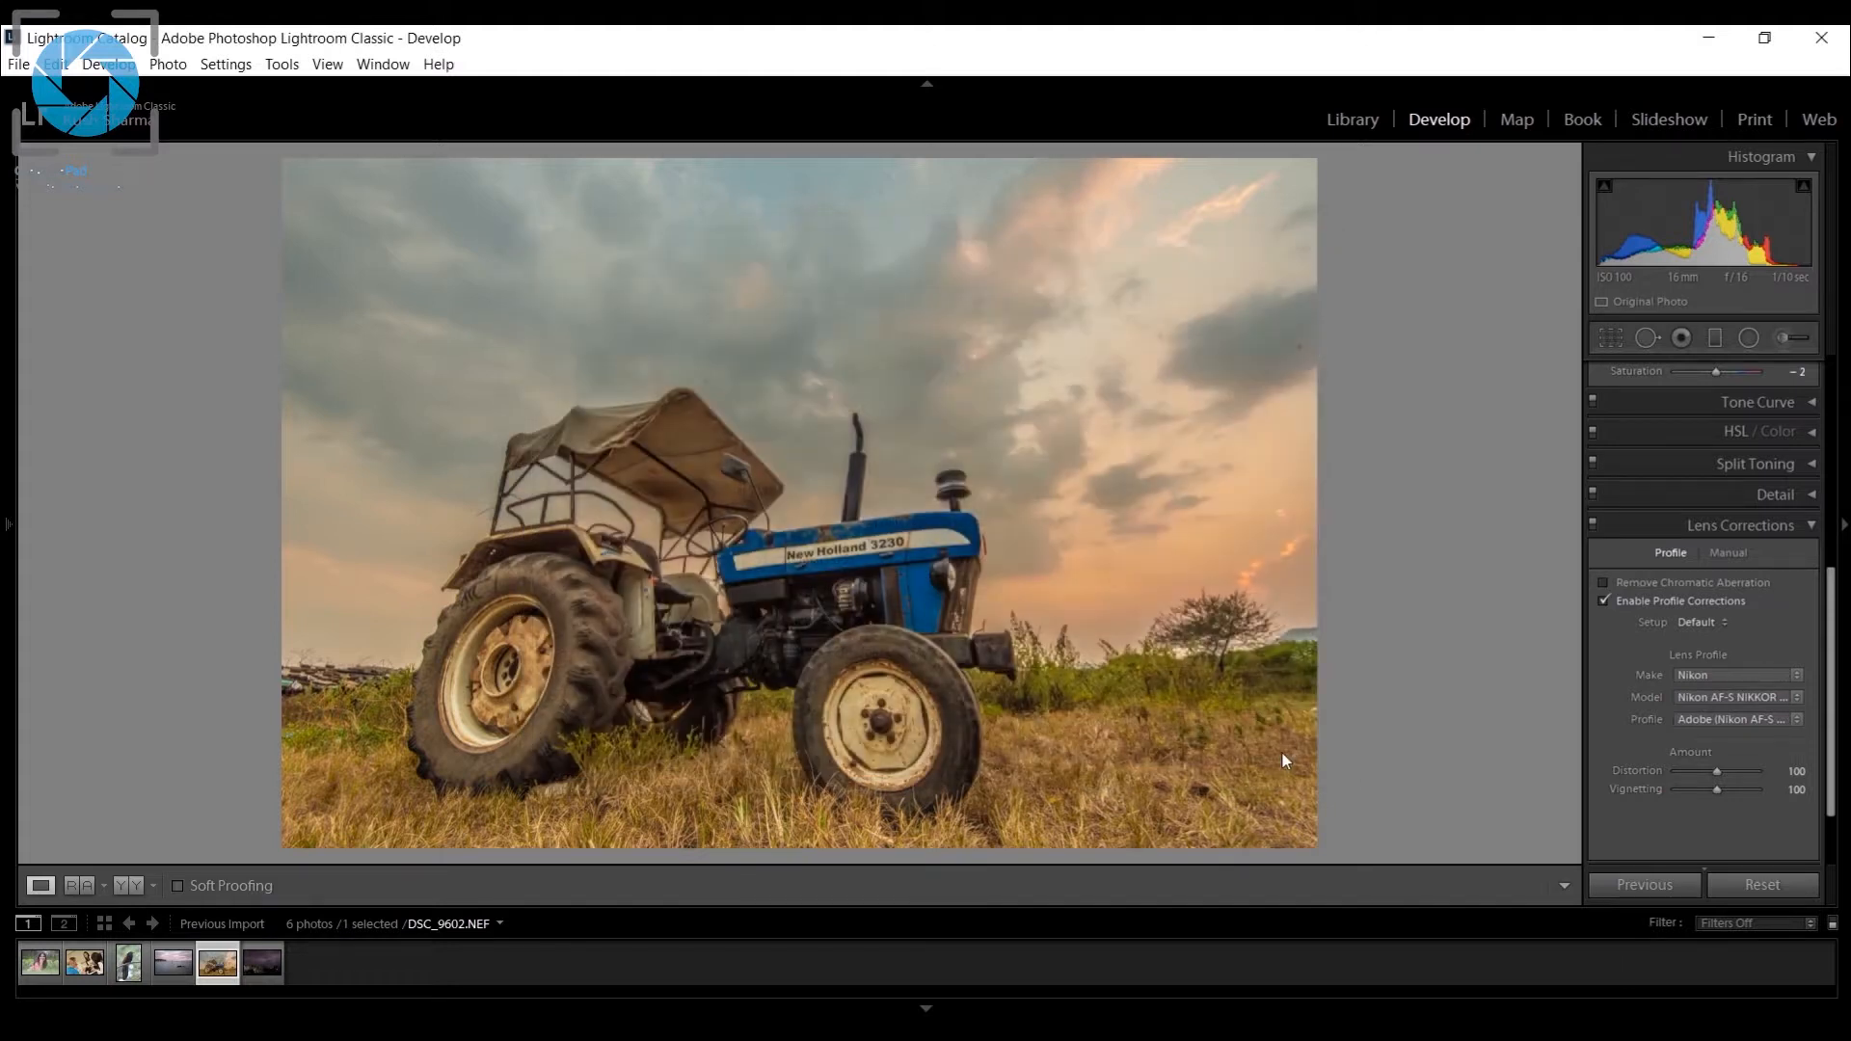
Switch to the portrait DSC_0253.JPG of the woman lying in the grass and raise its Contrast to +50.
{"action": "left_click", "coordinate": [37, 964]}
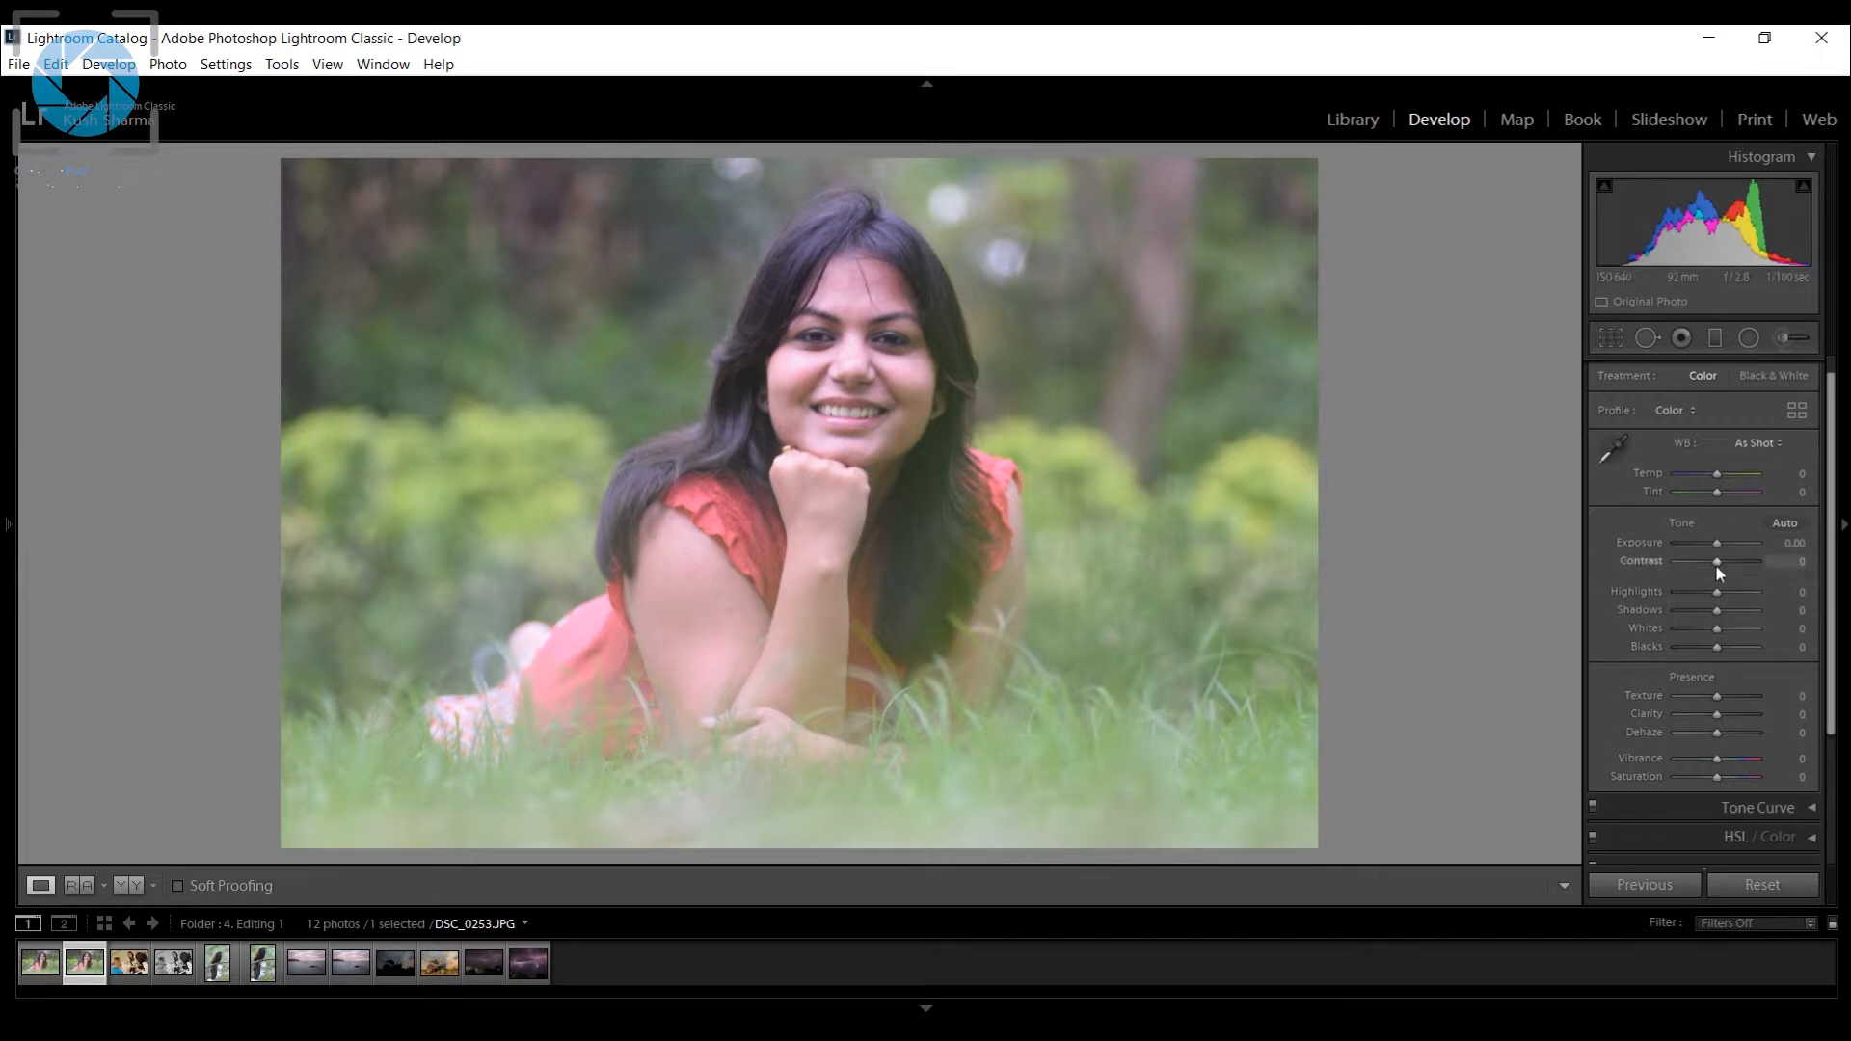
{"action": "left_click_drag", "start_coordinate": [1717, 561], "coordinate": [1737, 561]}
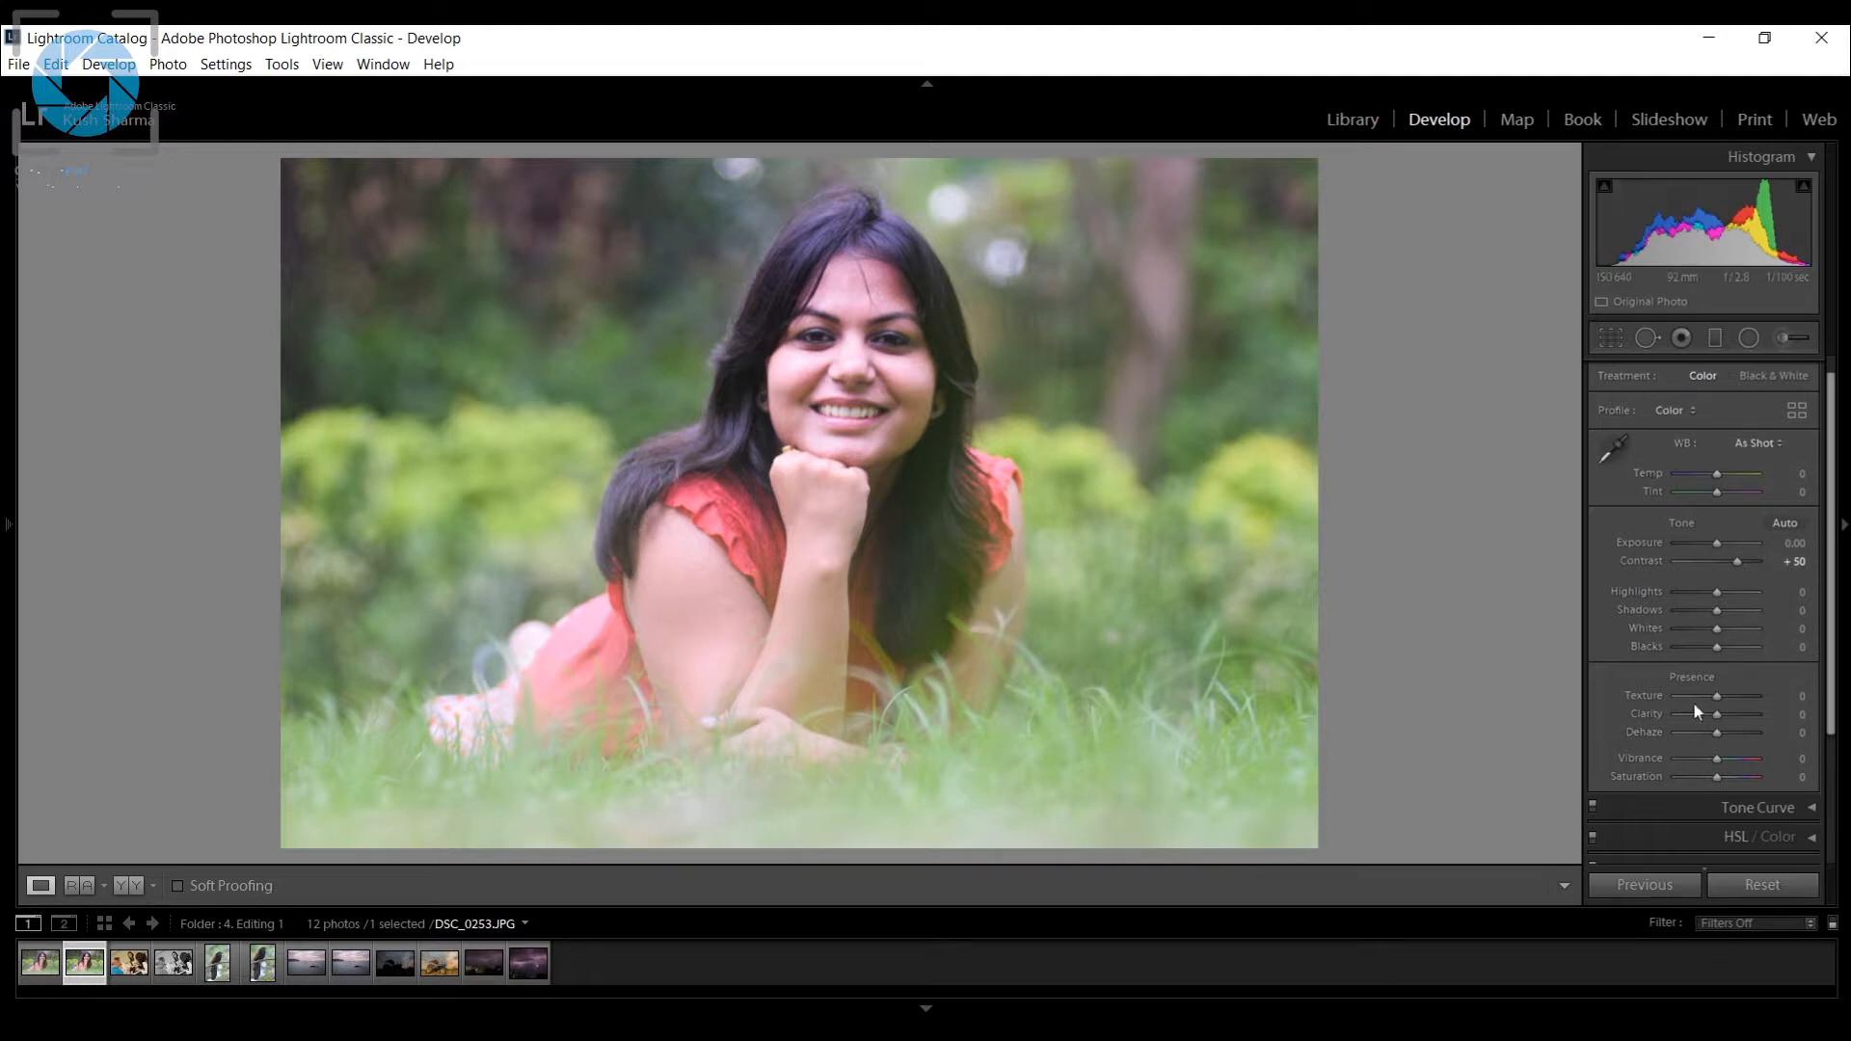
Expand the HSL / Color adjustments for the portrait.
{"action": "left_click_drag", "start_coordinate": [1837, 704], "coordinate": [1834, 801]}
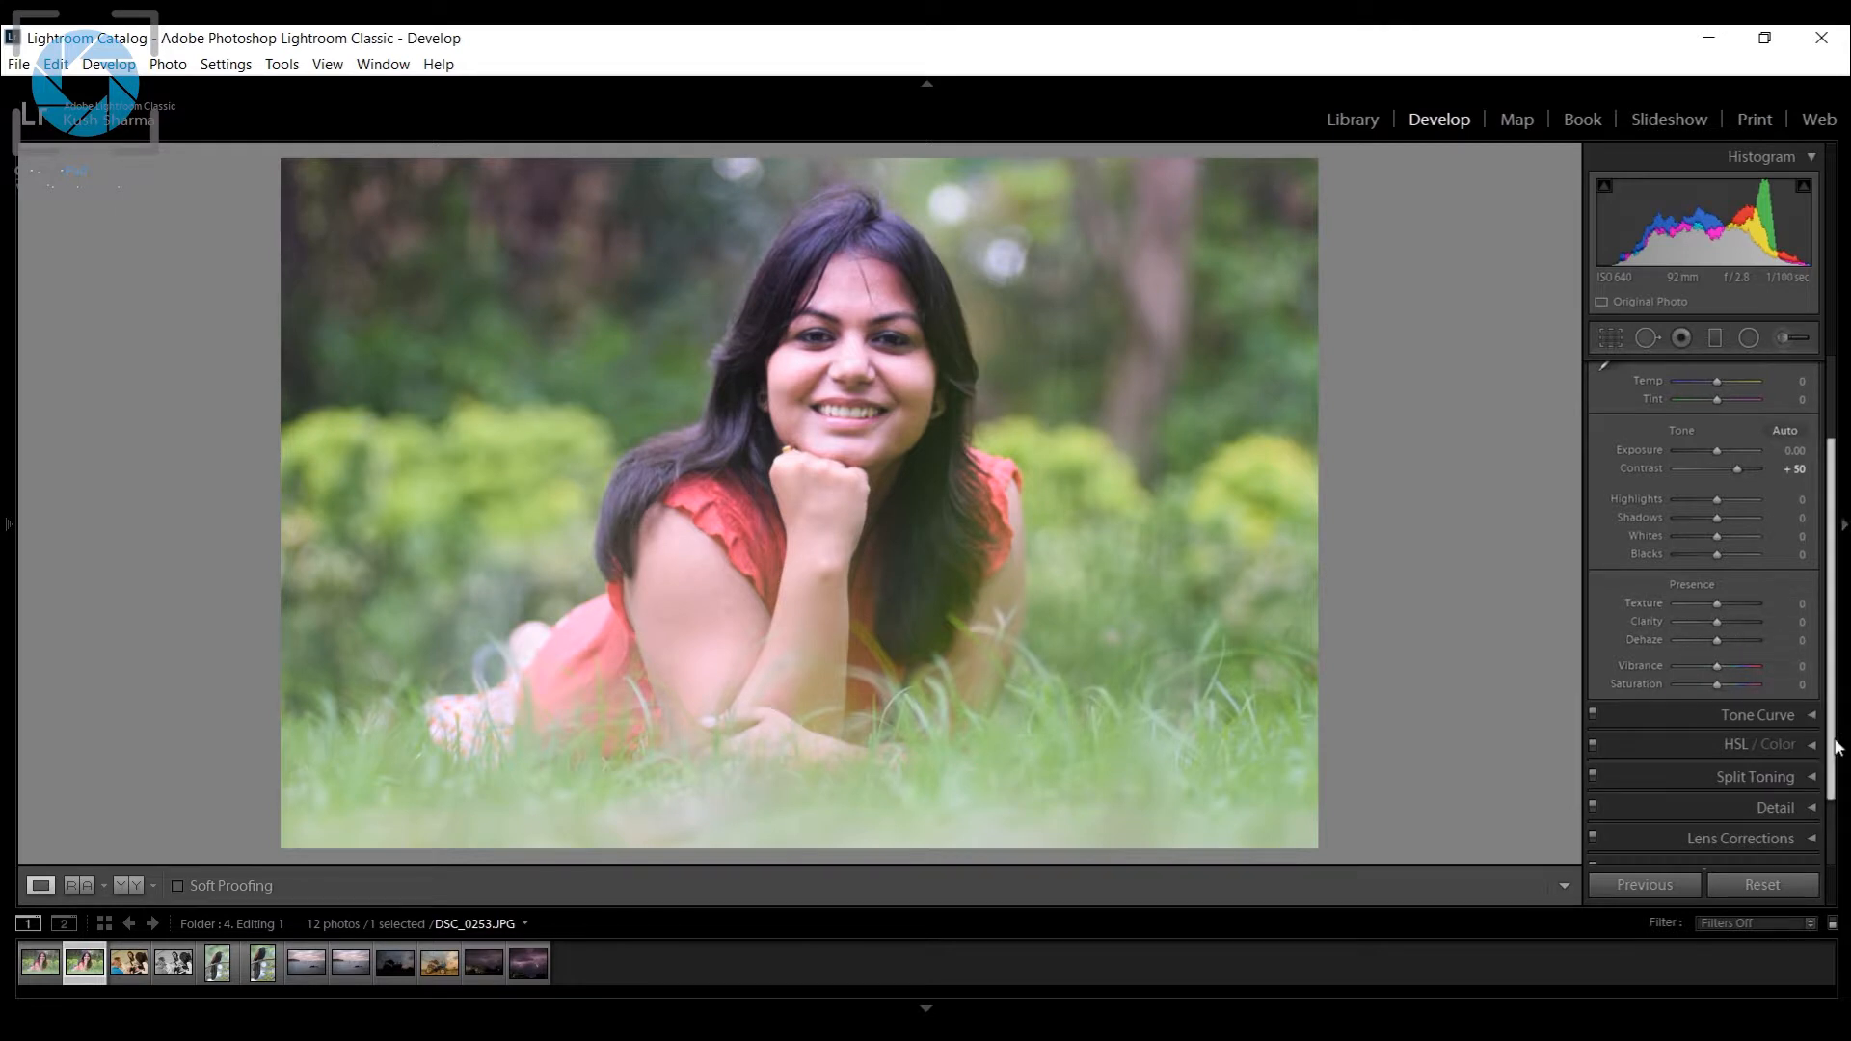
{"action": "scroll", "coordinate": [1823, 695], "scroll_direction": "down", "scroll_amount": 3}
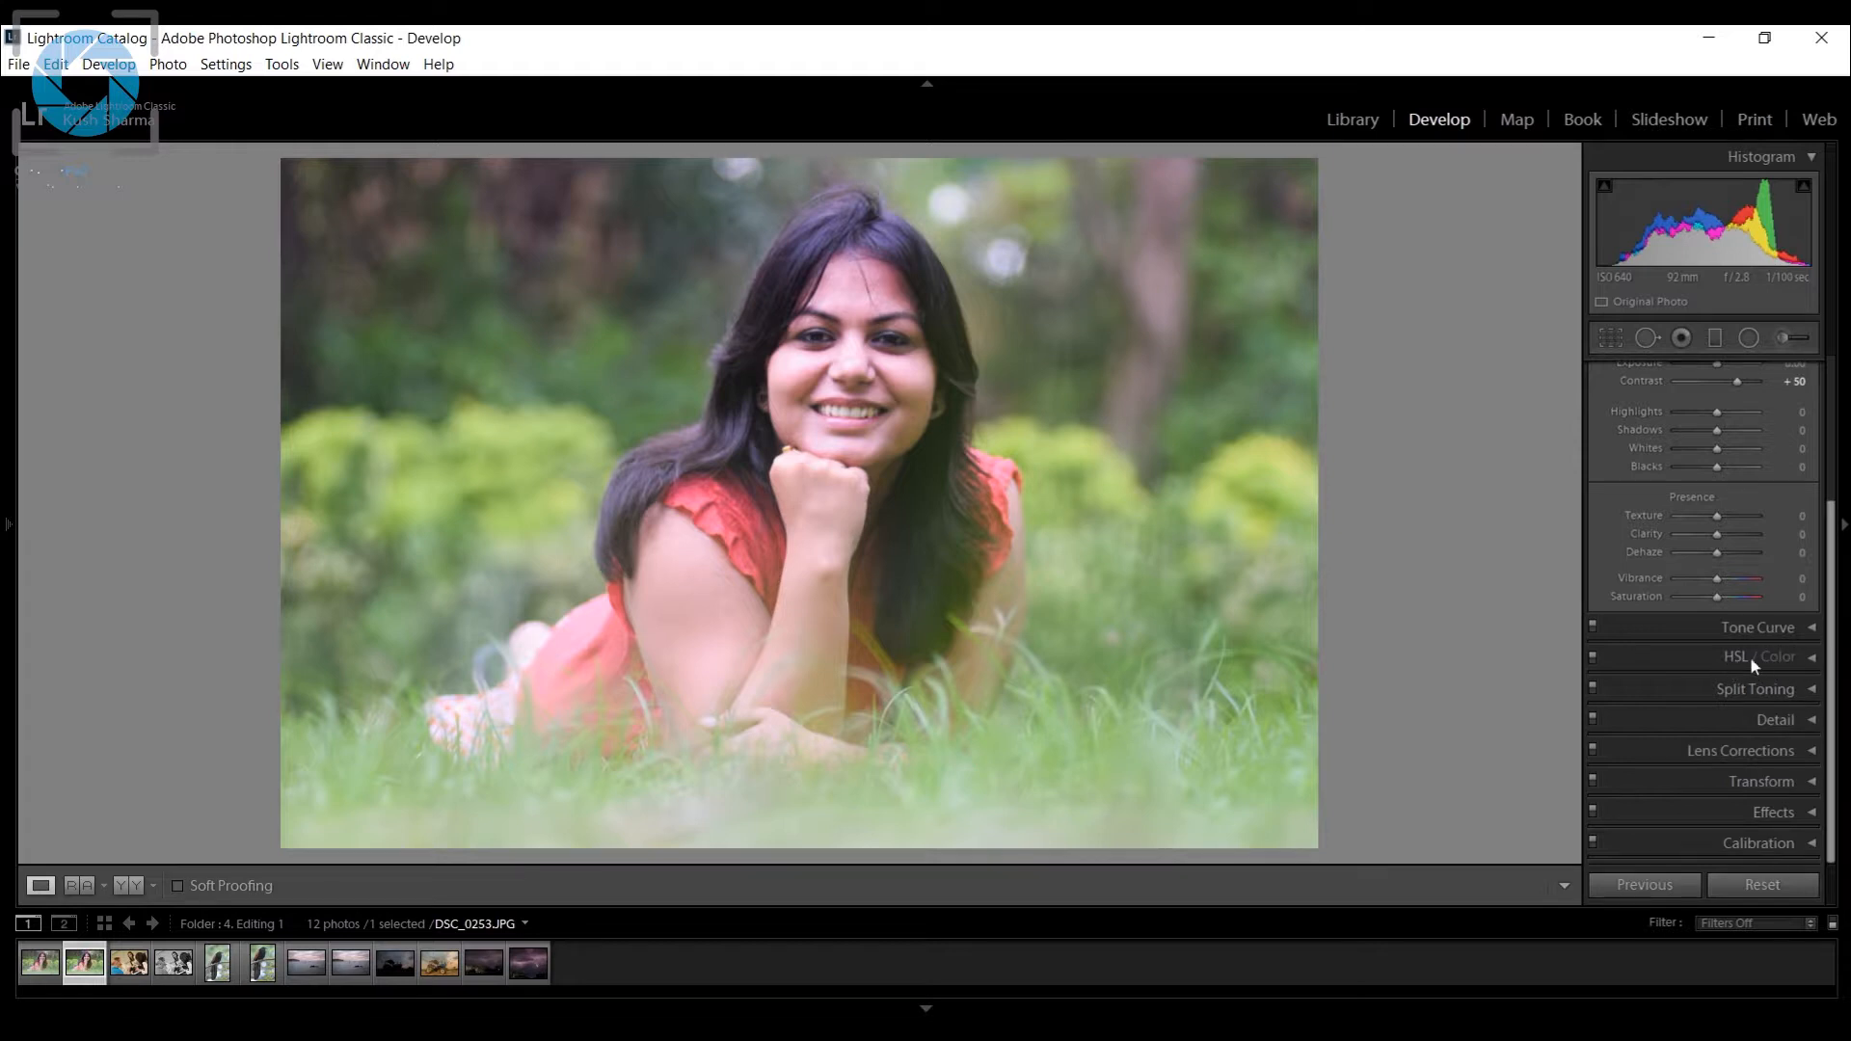
{"action": "left_click", "coordinate": [1810, 657]}
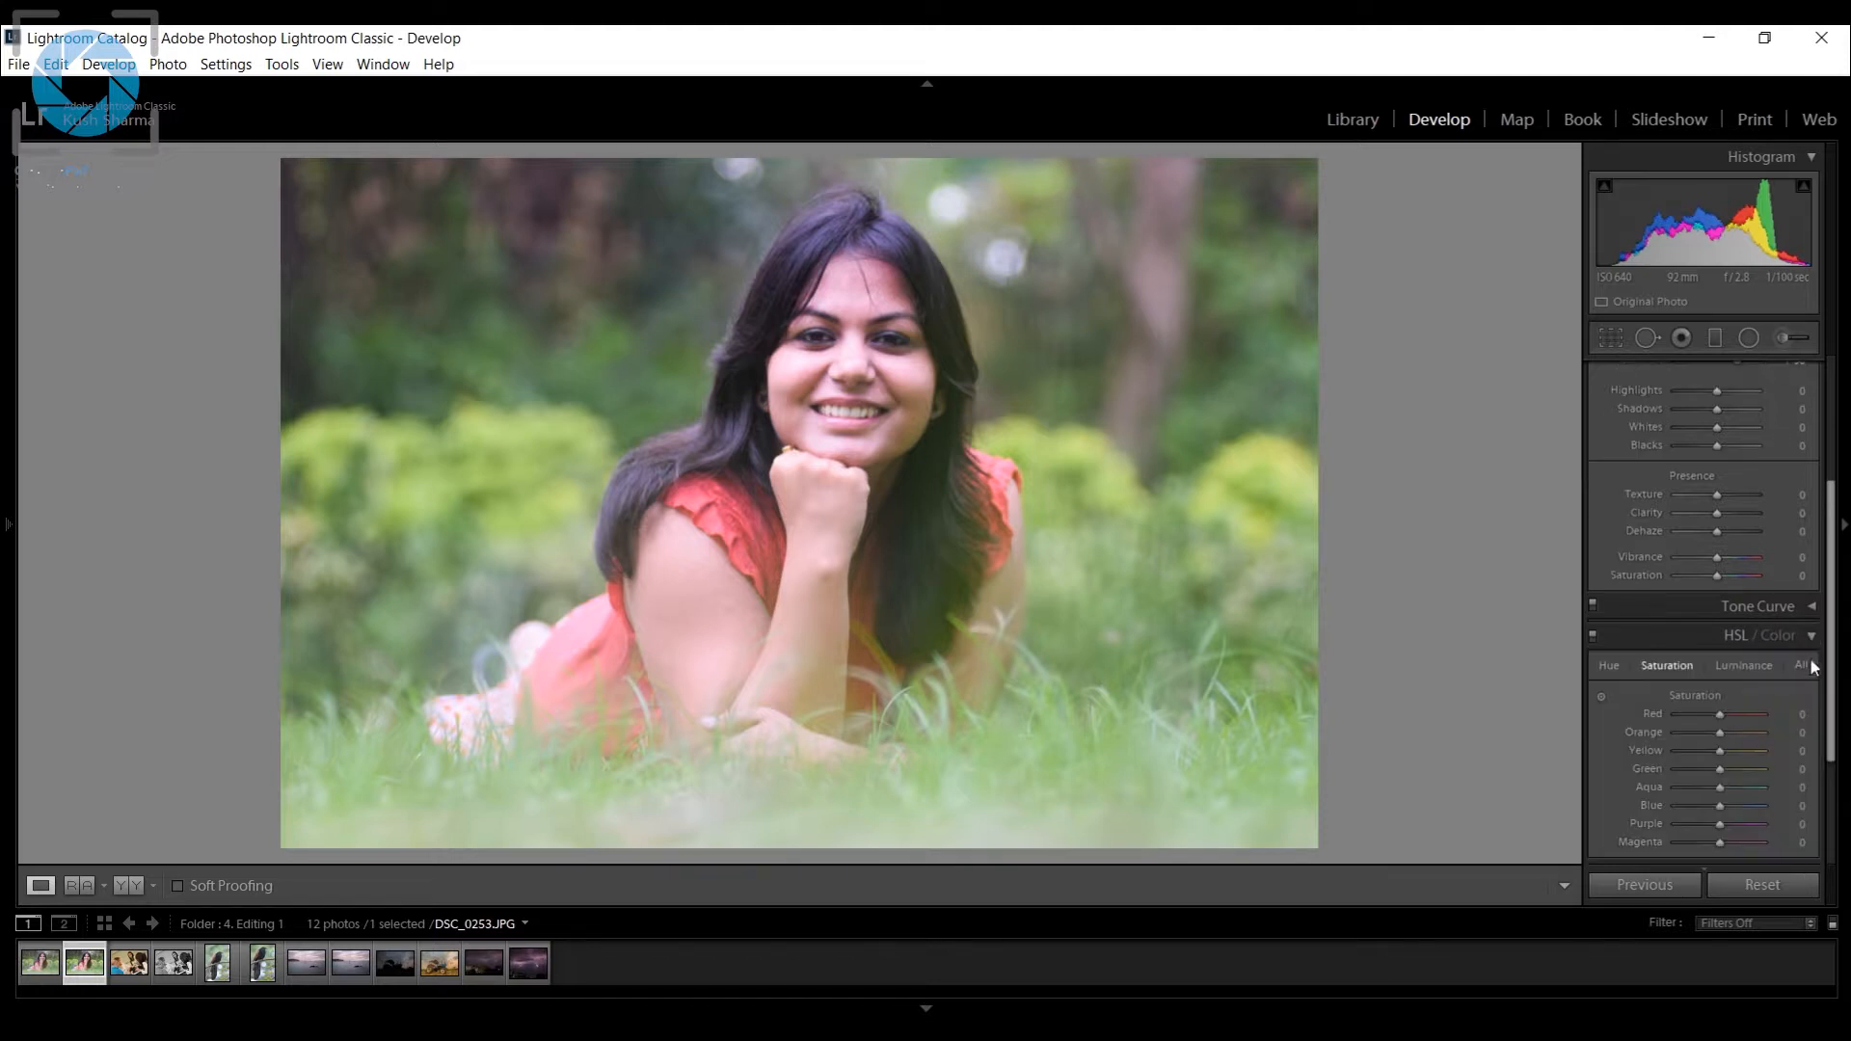
{"action": "left_click", "coordinate": [1738, 635]}
{"action": "left_click", "coordinate": [1735, 649]}
{"action": "left_click", "coordinate": [1781, 636]}
{"action": "left_click", "coordinate": [1735, 636]}
{"action": "left_click", "coordinate": [1841, 705]}
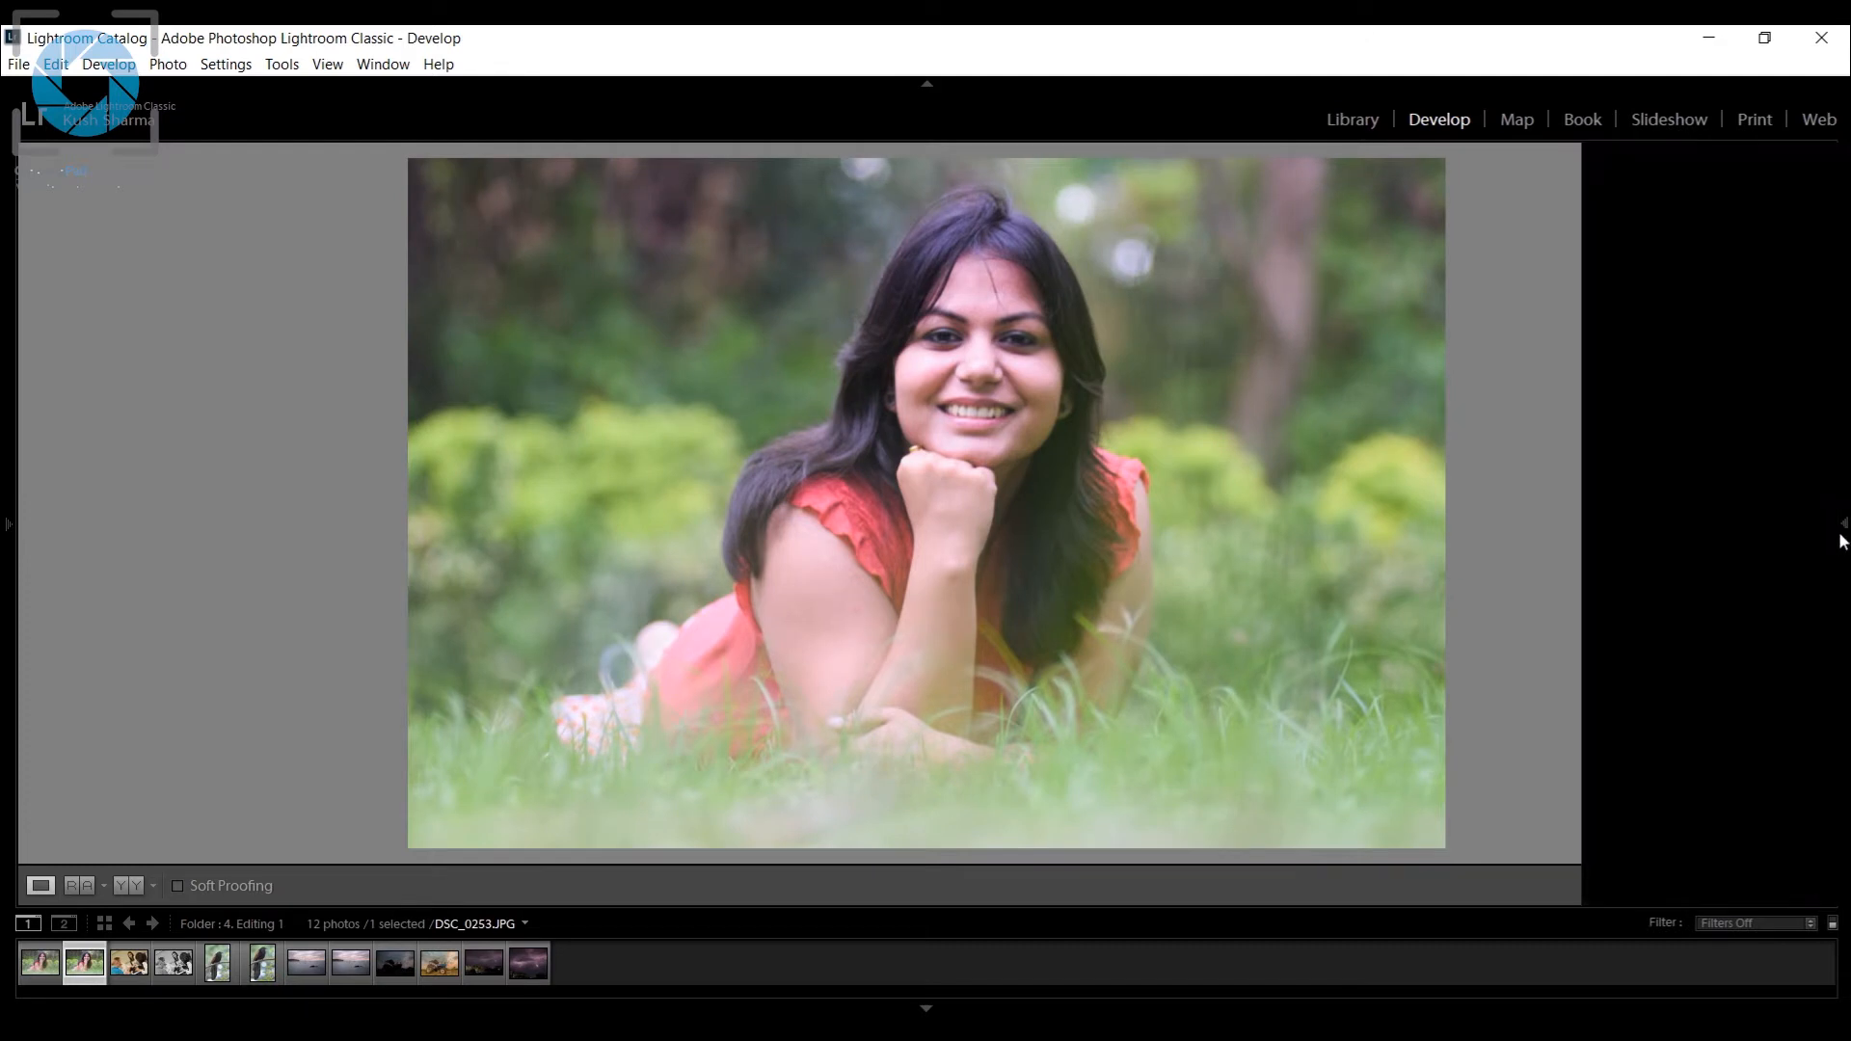
{"action": "left_click", "coordinate": [1841, 527]}
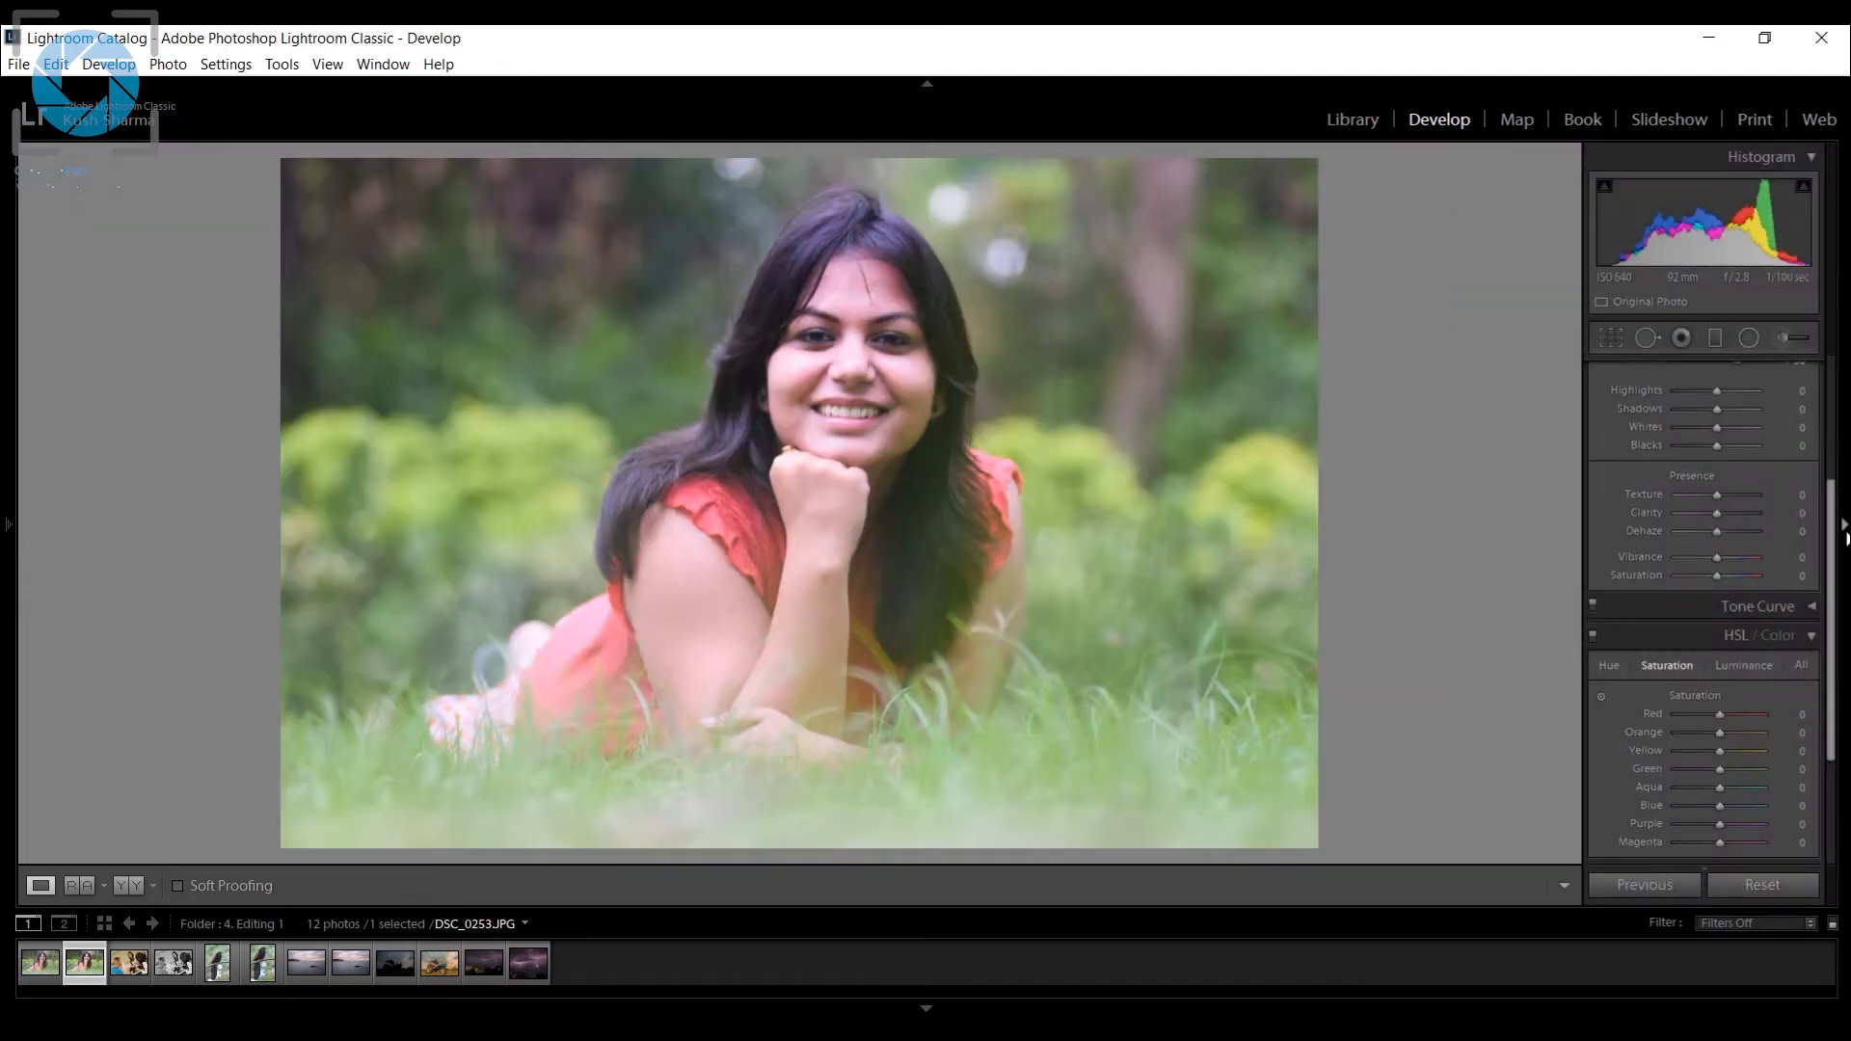
{"action": "scroll", "coordinate": [1819, 639], "scroll_direction": "down", "scroll_amount": 4}
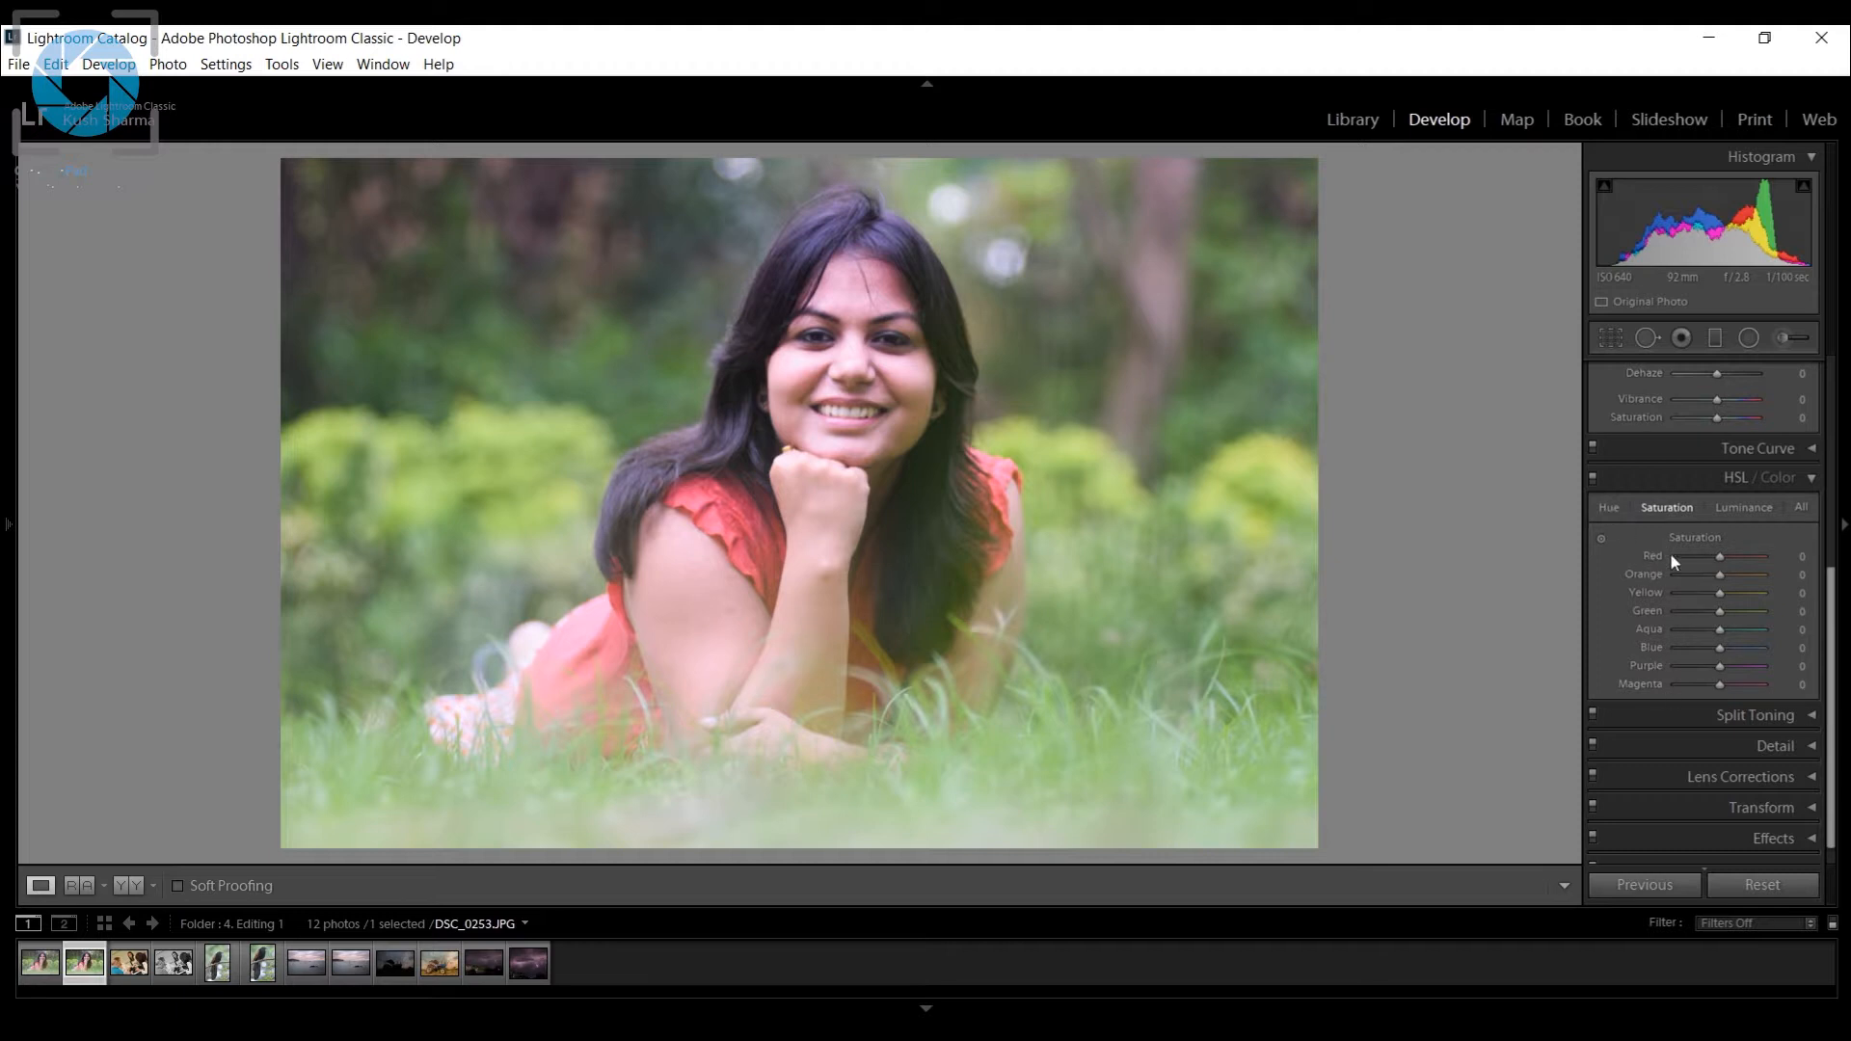
Look through the hue, saturation and luminance adjustments and set the Green hue to -76.
{"action": "left_click", "coordinate": [1611, 509]}
{"action": "left_click", "coordinate": [1669, 511]}
{"action": "left_click", "coordinate": [1743, 507]}
{"action": "left_click", "coordinate": [1611, 509]}
{"action": "mouse_move", "coordinate": [1717, 614]}
{"action": "left_mouse_down"}
{"action": "mouse_move", "coordinate": [1682, 617]}
{"action": "mouse_move", "coordinate": [1768, 617]}
{"action": "mouse_move", "coordinate": [1685, 610]}
{"action": "left_mouse_up"}
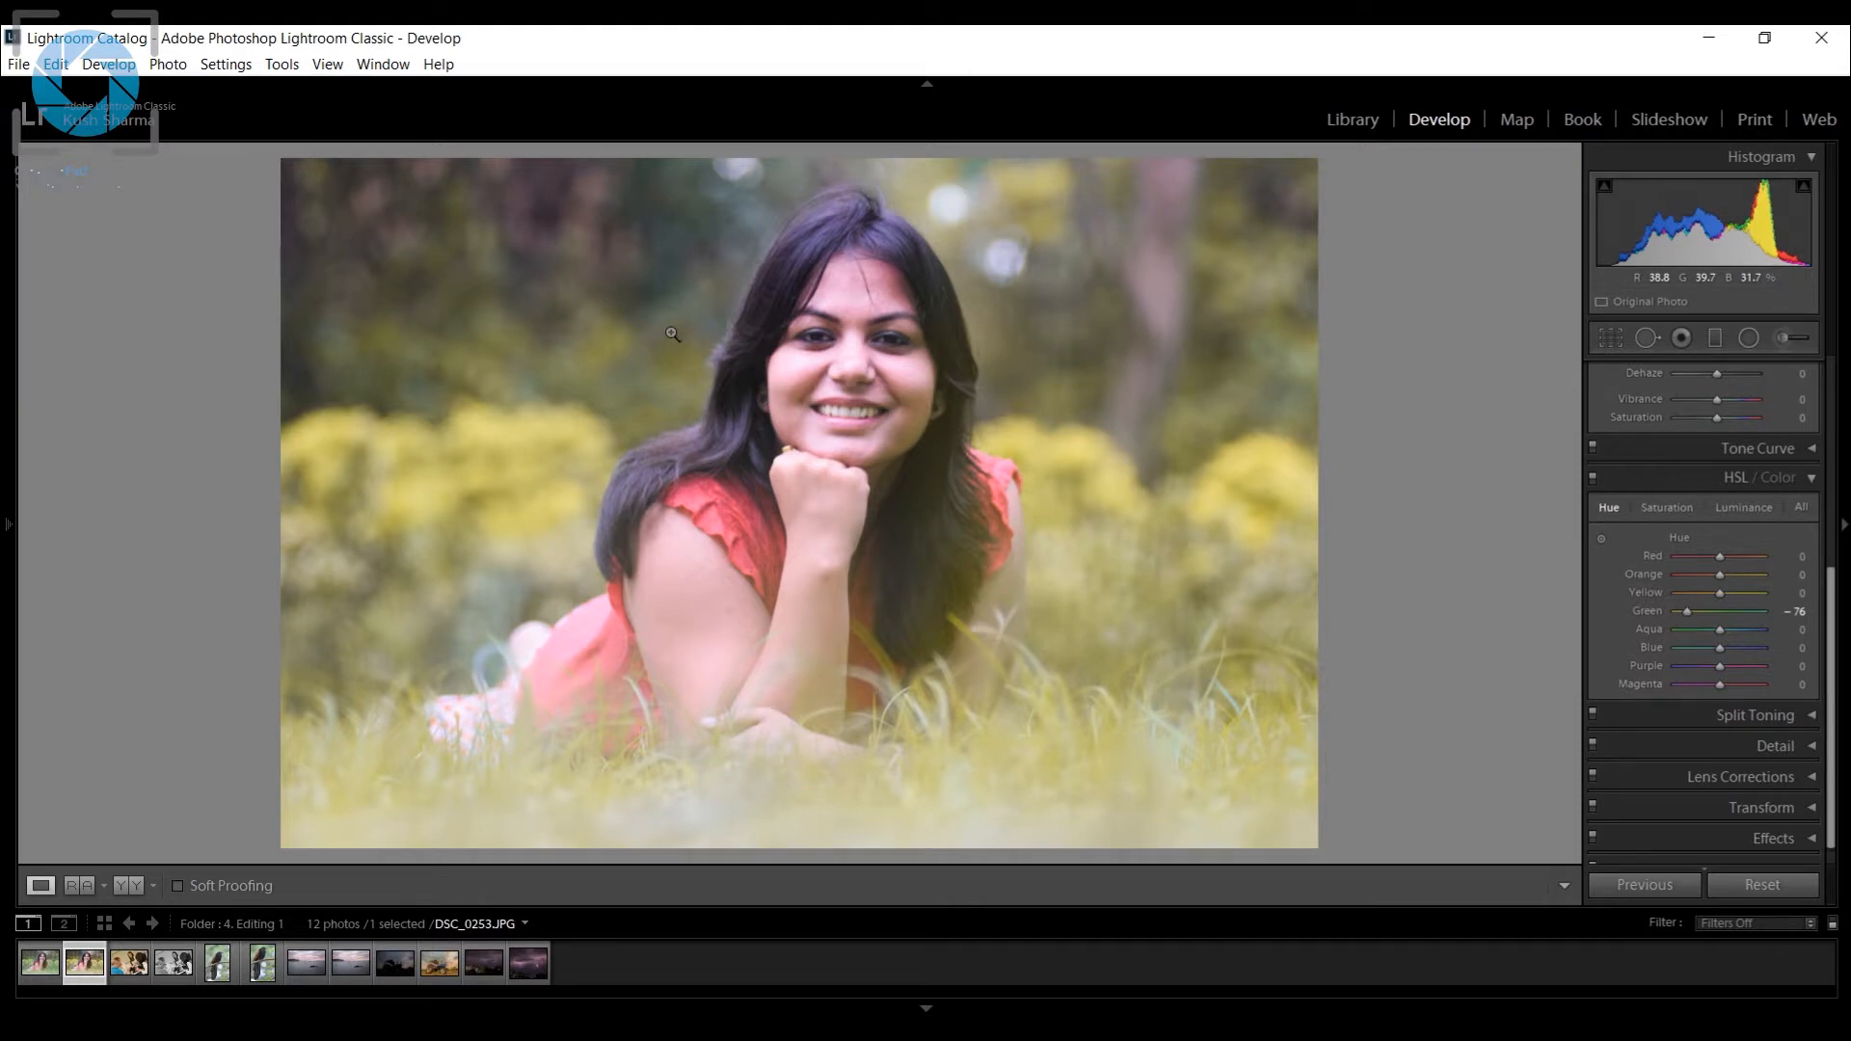
Compare the portrait before and after the edits several times, ending on the edited version.
{"action": "key", "text": "backslash"}
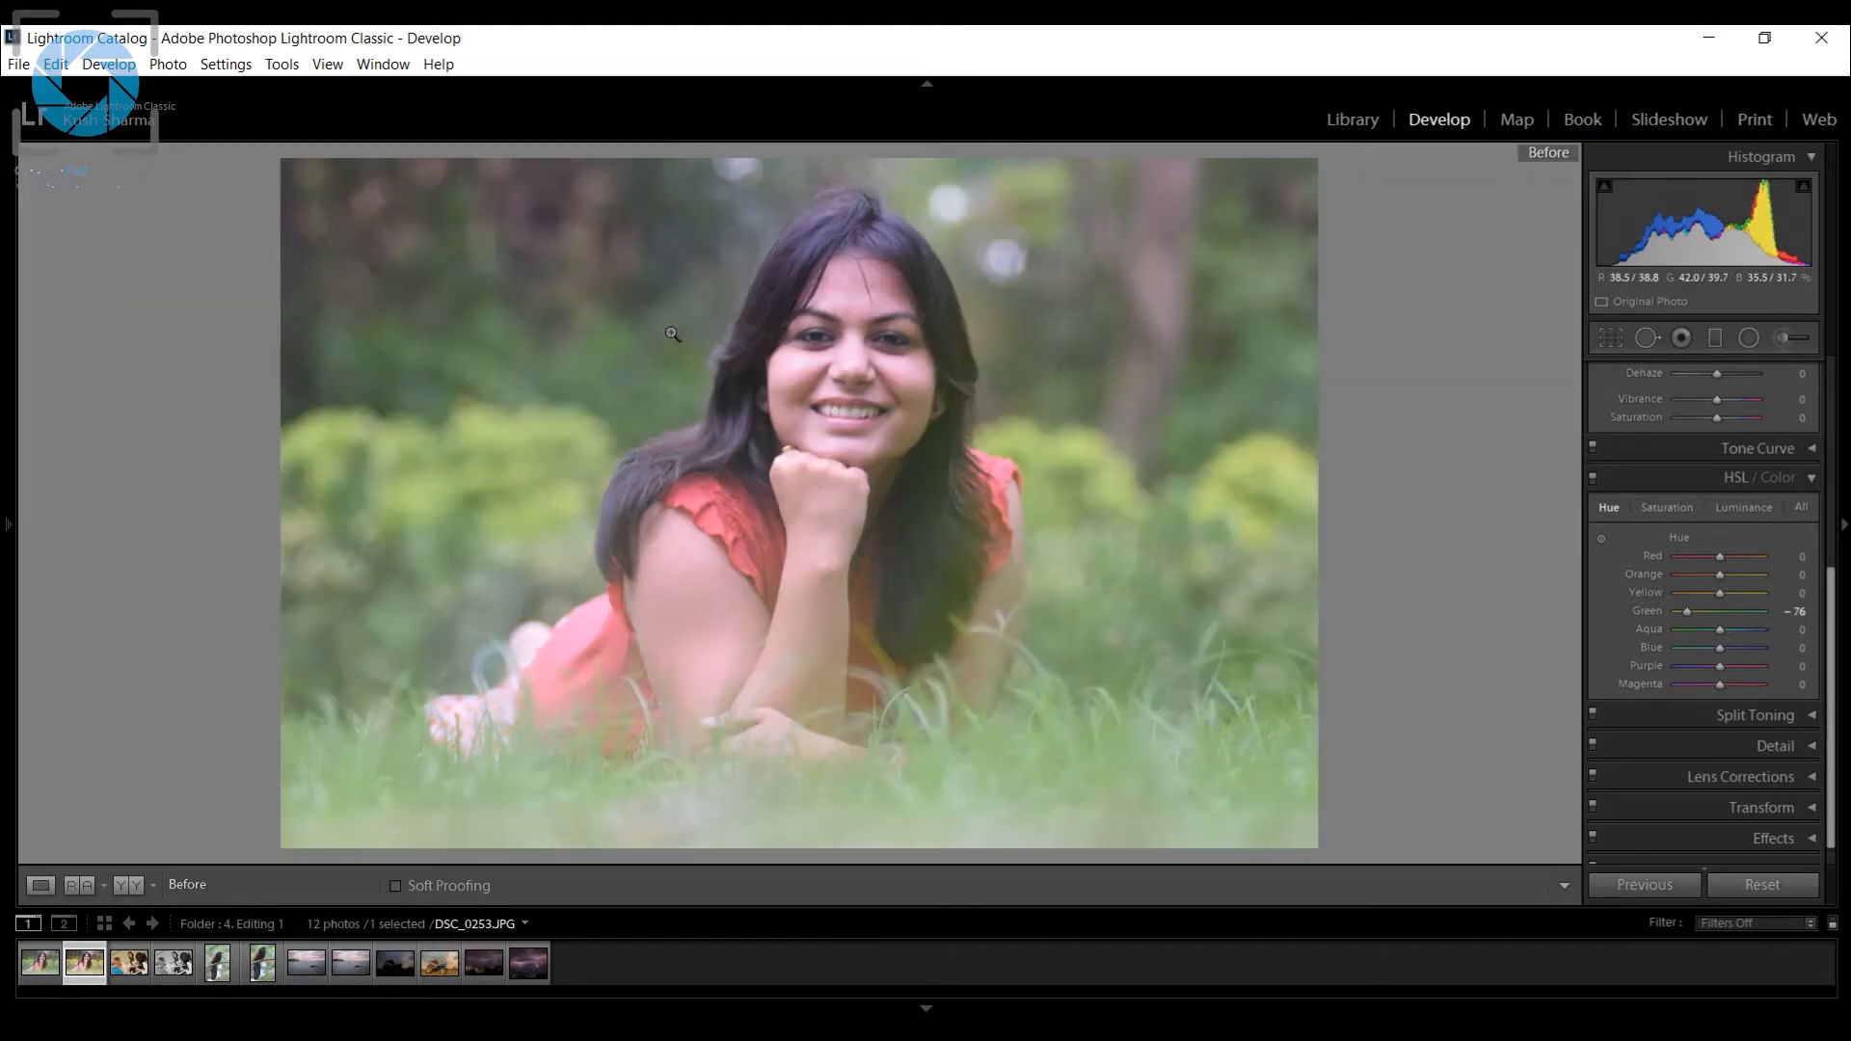
{"action": "key", "text": "backslash"}
{"action": "key", "text": "backslash"}
{"action": "key", "text": "backslash"}
{"action": "key", "text": "backslash"}
{"action": "key", "text": "backslash"}
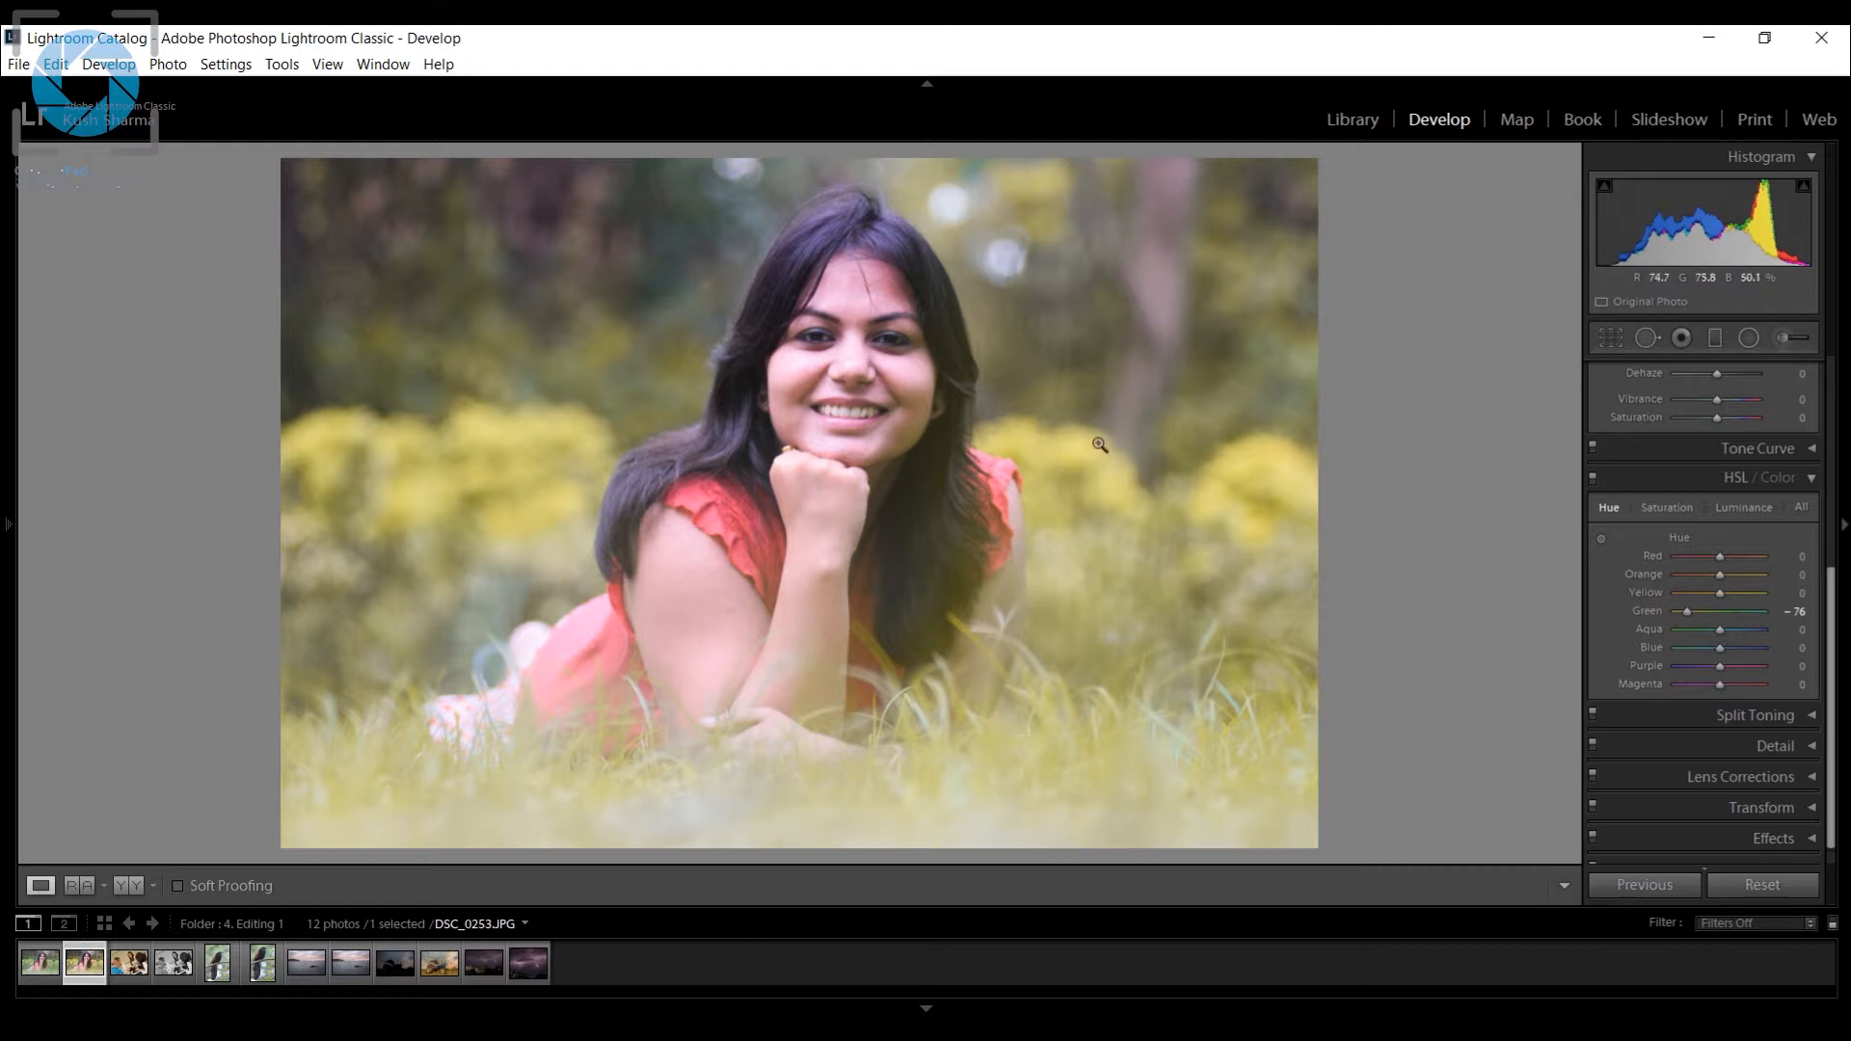
Try raising the Green saturation and lowering it to -100, and return it to 0.
{"action": "left_click", "coordinate": [1669, 509]}
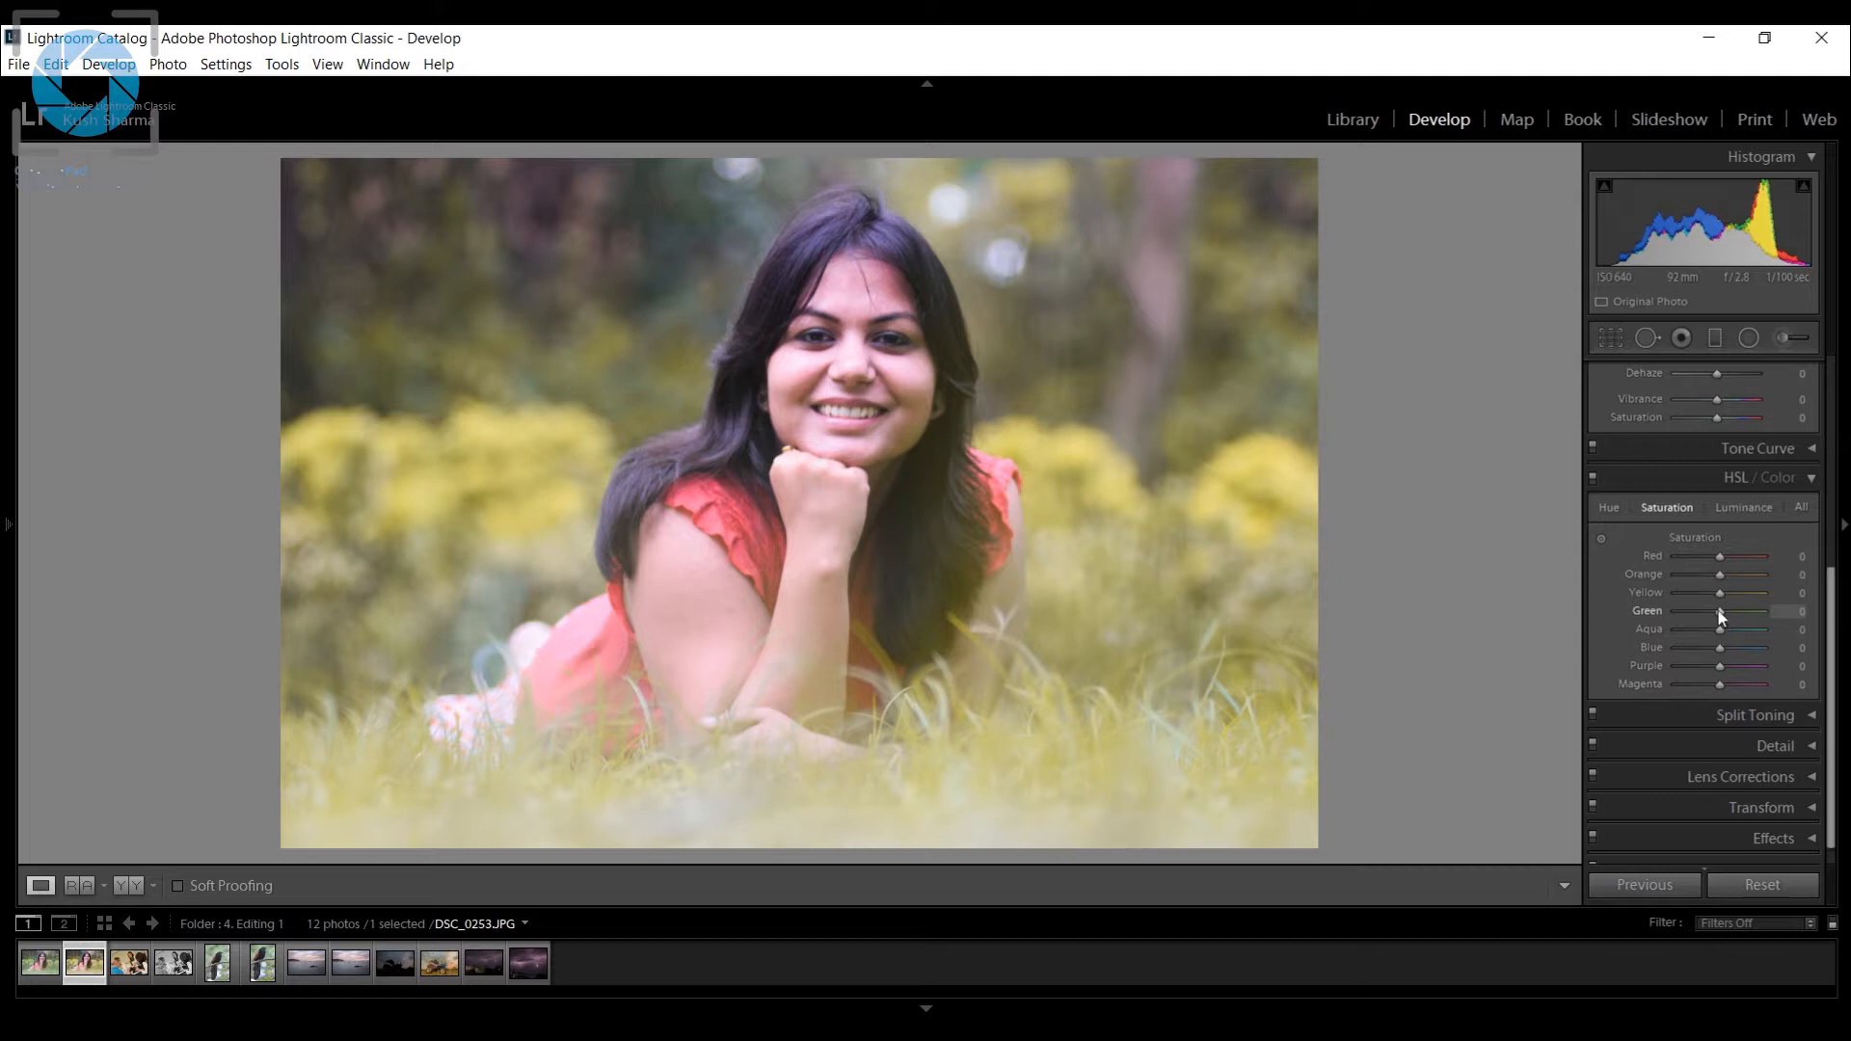
{"action": "left_click_drag", "start_coordinate": [1721, 612], "coordinate": [1737, 612]}
{"action": "left_click_drag", "start_coordinate": [1731, 611], "coordinate": [1658, 606]}
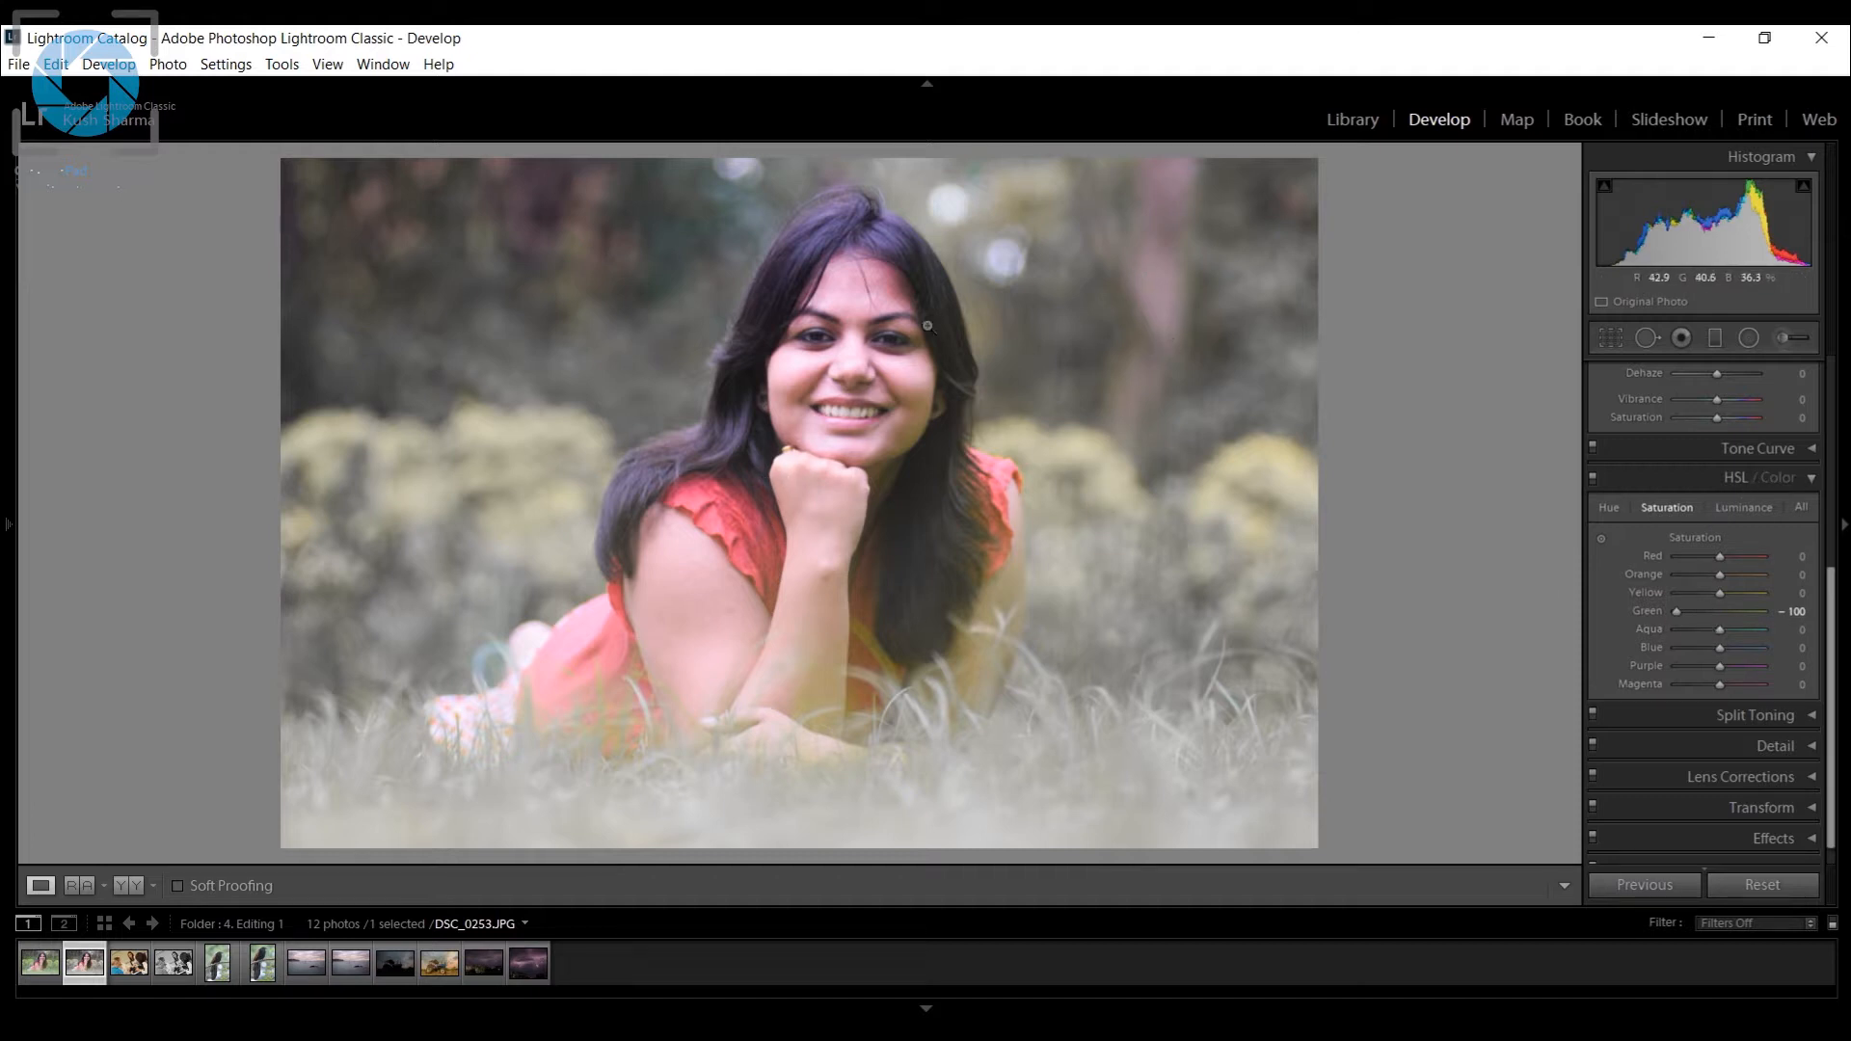
{"action": "left_click_drag", "start_coordinate": [1679, 612], "coordinate": [1725, 620]}
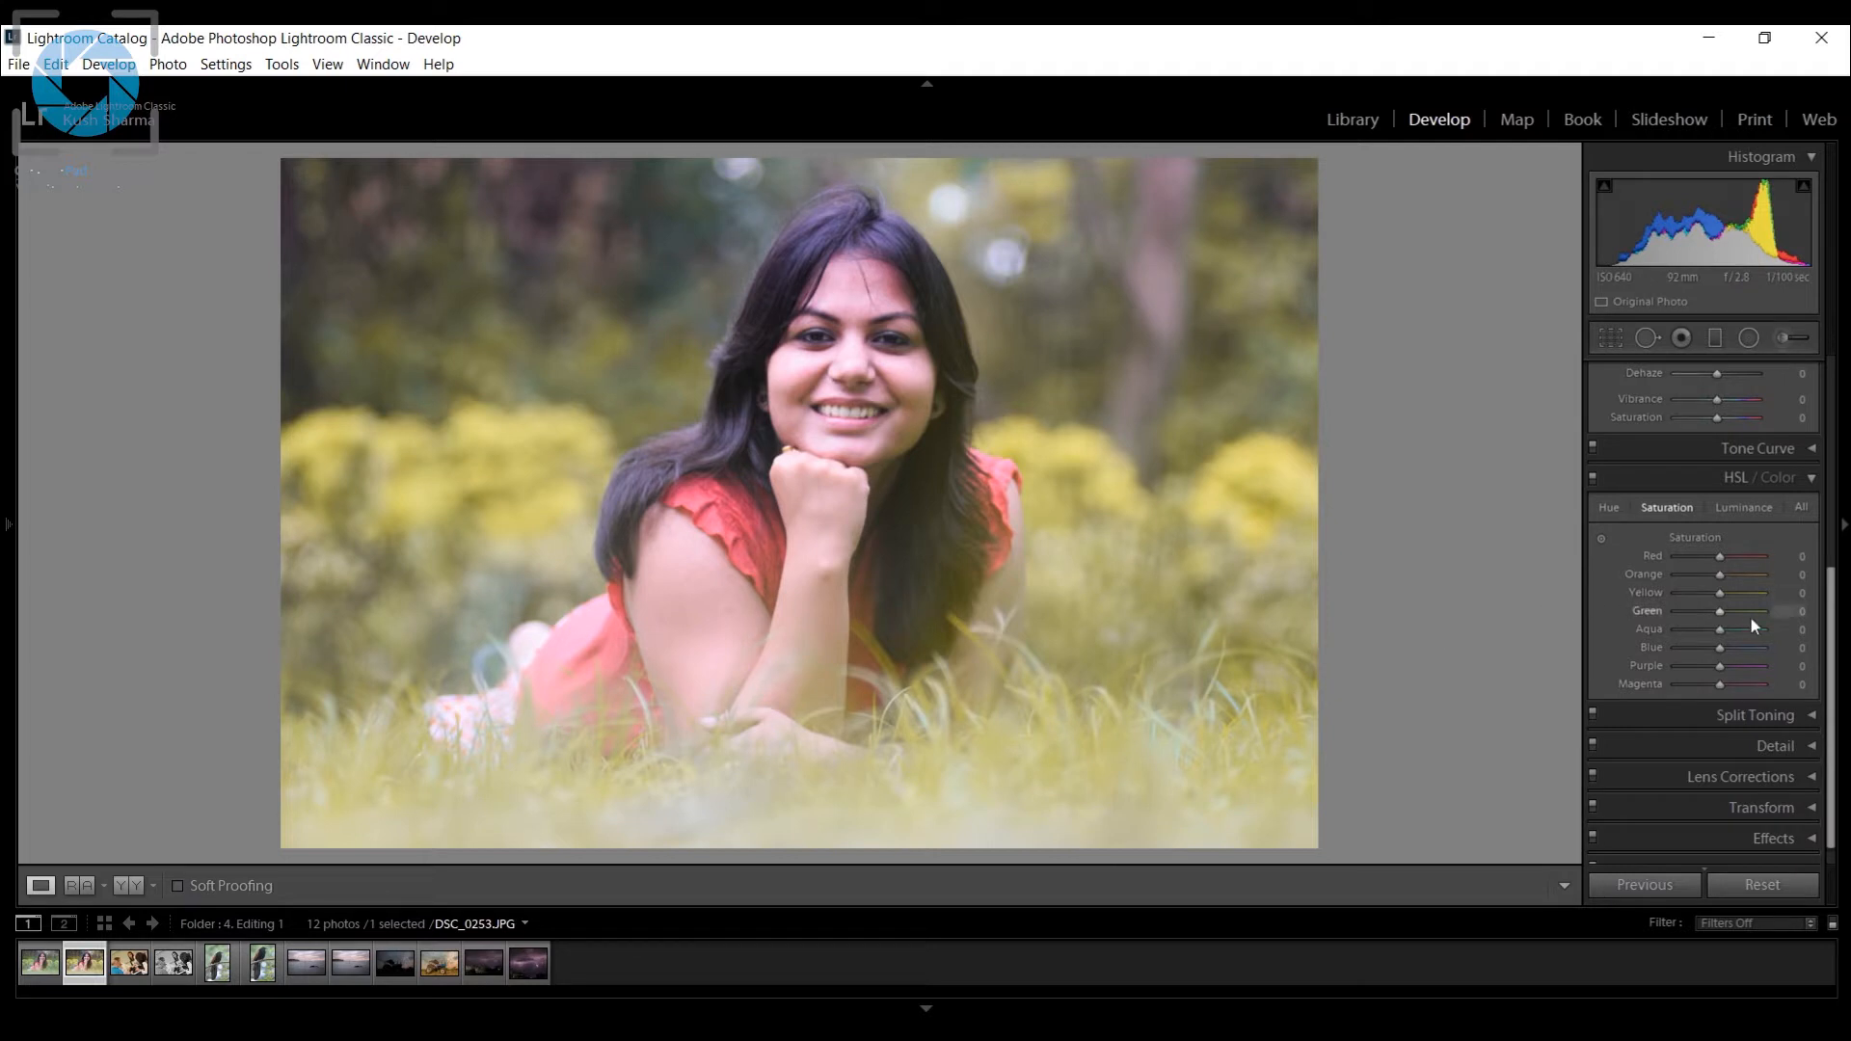
{"action": "left_click_drag", "start_coordinate": [1721, 610], "coordinate": [1731, 622]}
Set the Green hue of the portrait to -100.
{"action": "left_click", "coordinate": [1607, 507]}
{"action": "left_click", "coordinate": [1685, 609]}
{"action": "left_click_drag", "start_coordinate": [1682, 612], "coordinate": [1675, 611]}
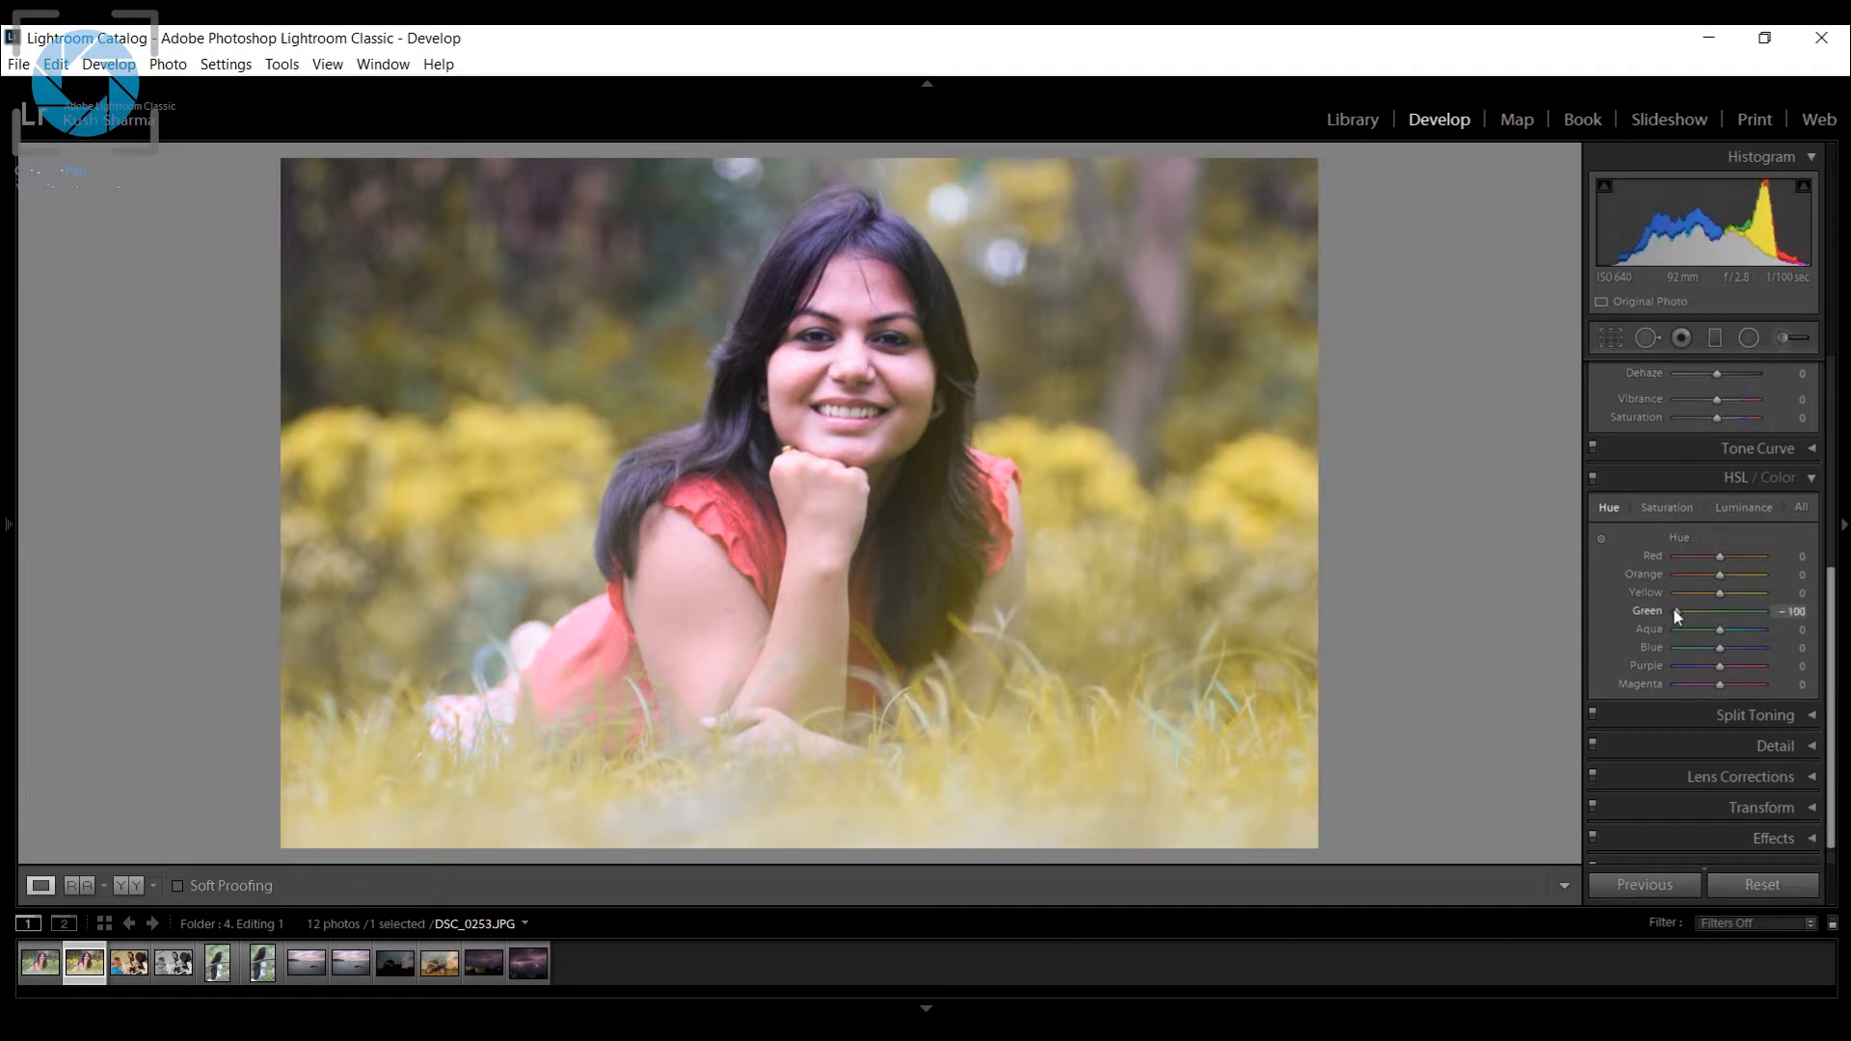
Try a Green luminance of -20 on the portrait and reset it to its default.
{"action": "left_click", "coordinate": [1744, 511]}
{"action": "left_click_drag", "start_coordinate": [1716, 612], "coordinate": [1710, 620]}
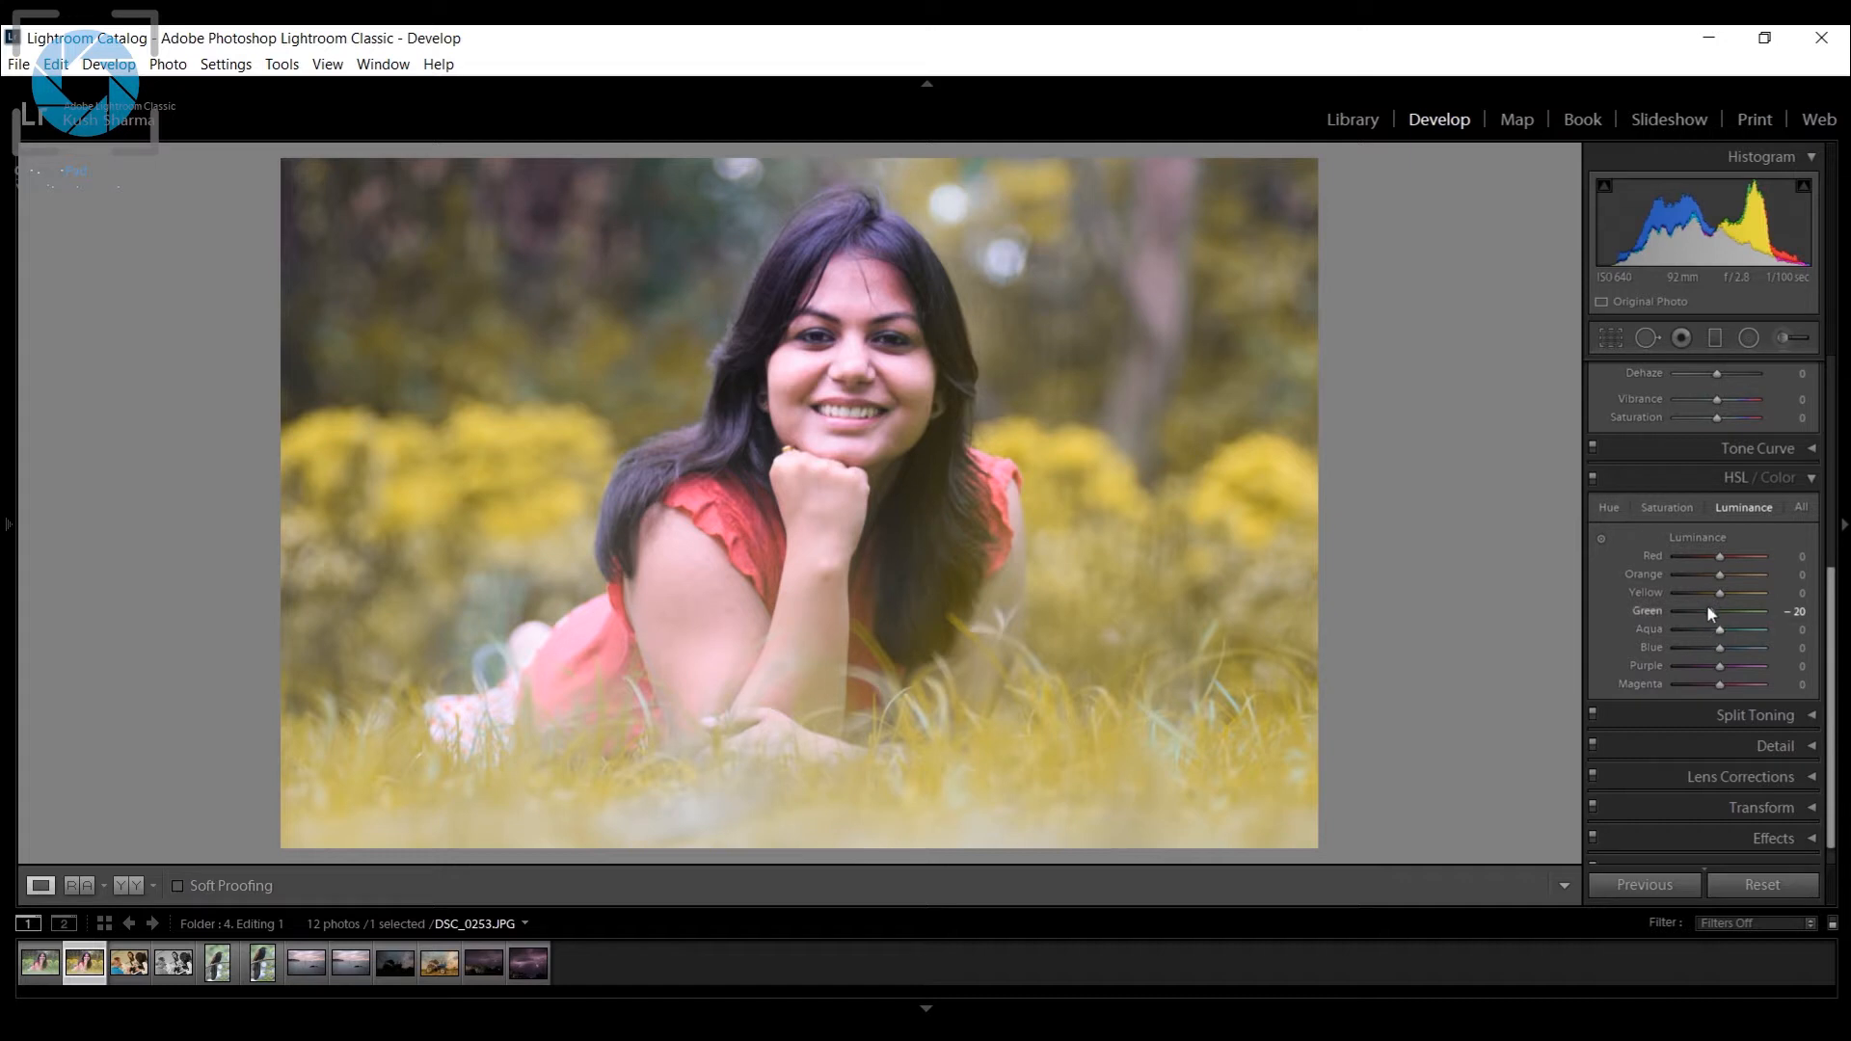
{"action": "double_click", "coordinate": [1645, 610]}
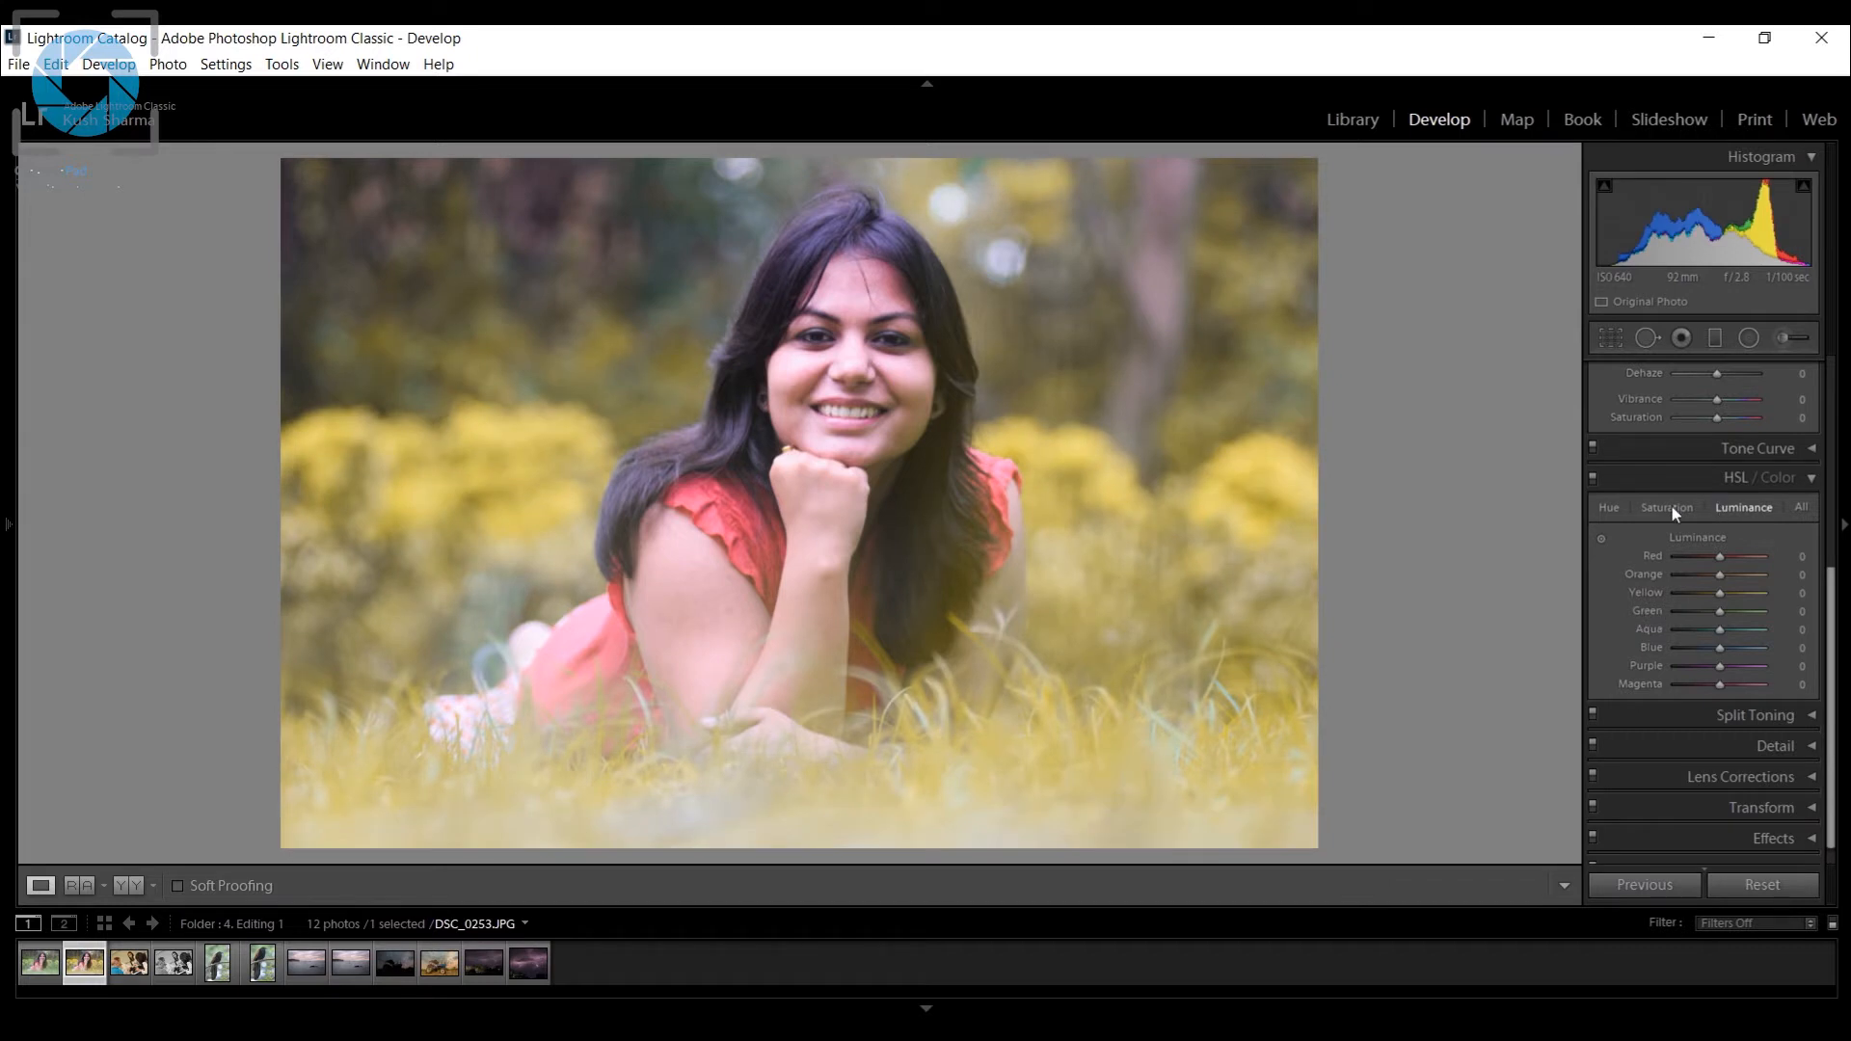
Reset the portrait's Green saturation and Green hue to their default values.
{"action": "left_click", "coordinate": [1670, 507]}
{"action": "double_click", "coordinate": [1646, 611]}
{"action": "left_click", "coordinate": [1621, 506]}
{"action": "double_click", "coordinate": [1642, 615]}
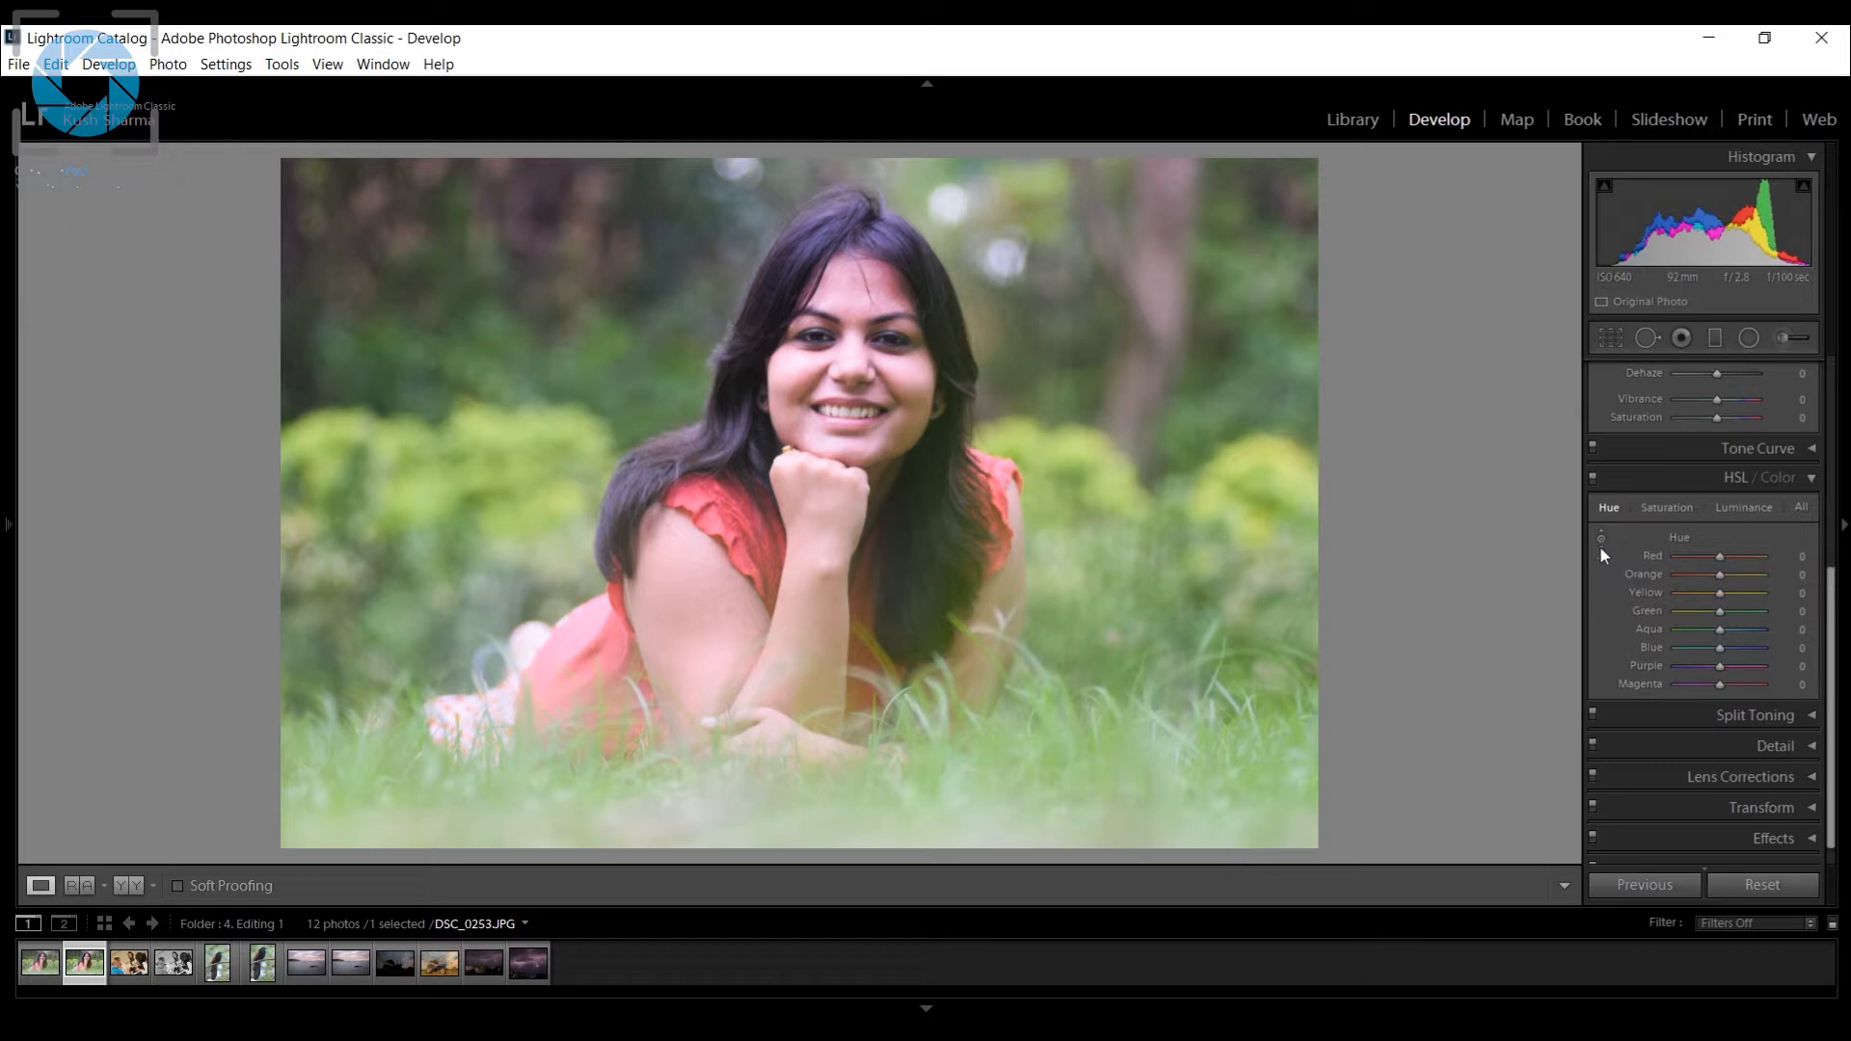
Use targeted adjustment on the background to set hue to Yellow -44 and Green -98, and saturation to Yellow +13 and Green +33.
{"action": "left_click", "coordinate": [1600, 539]}
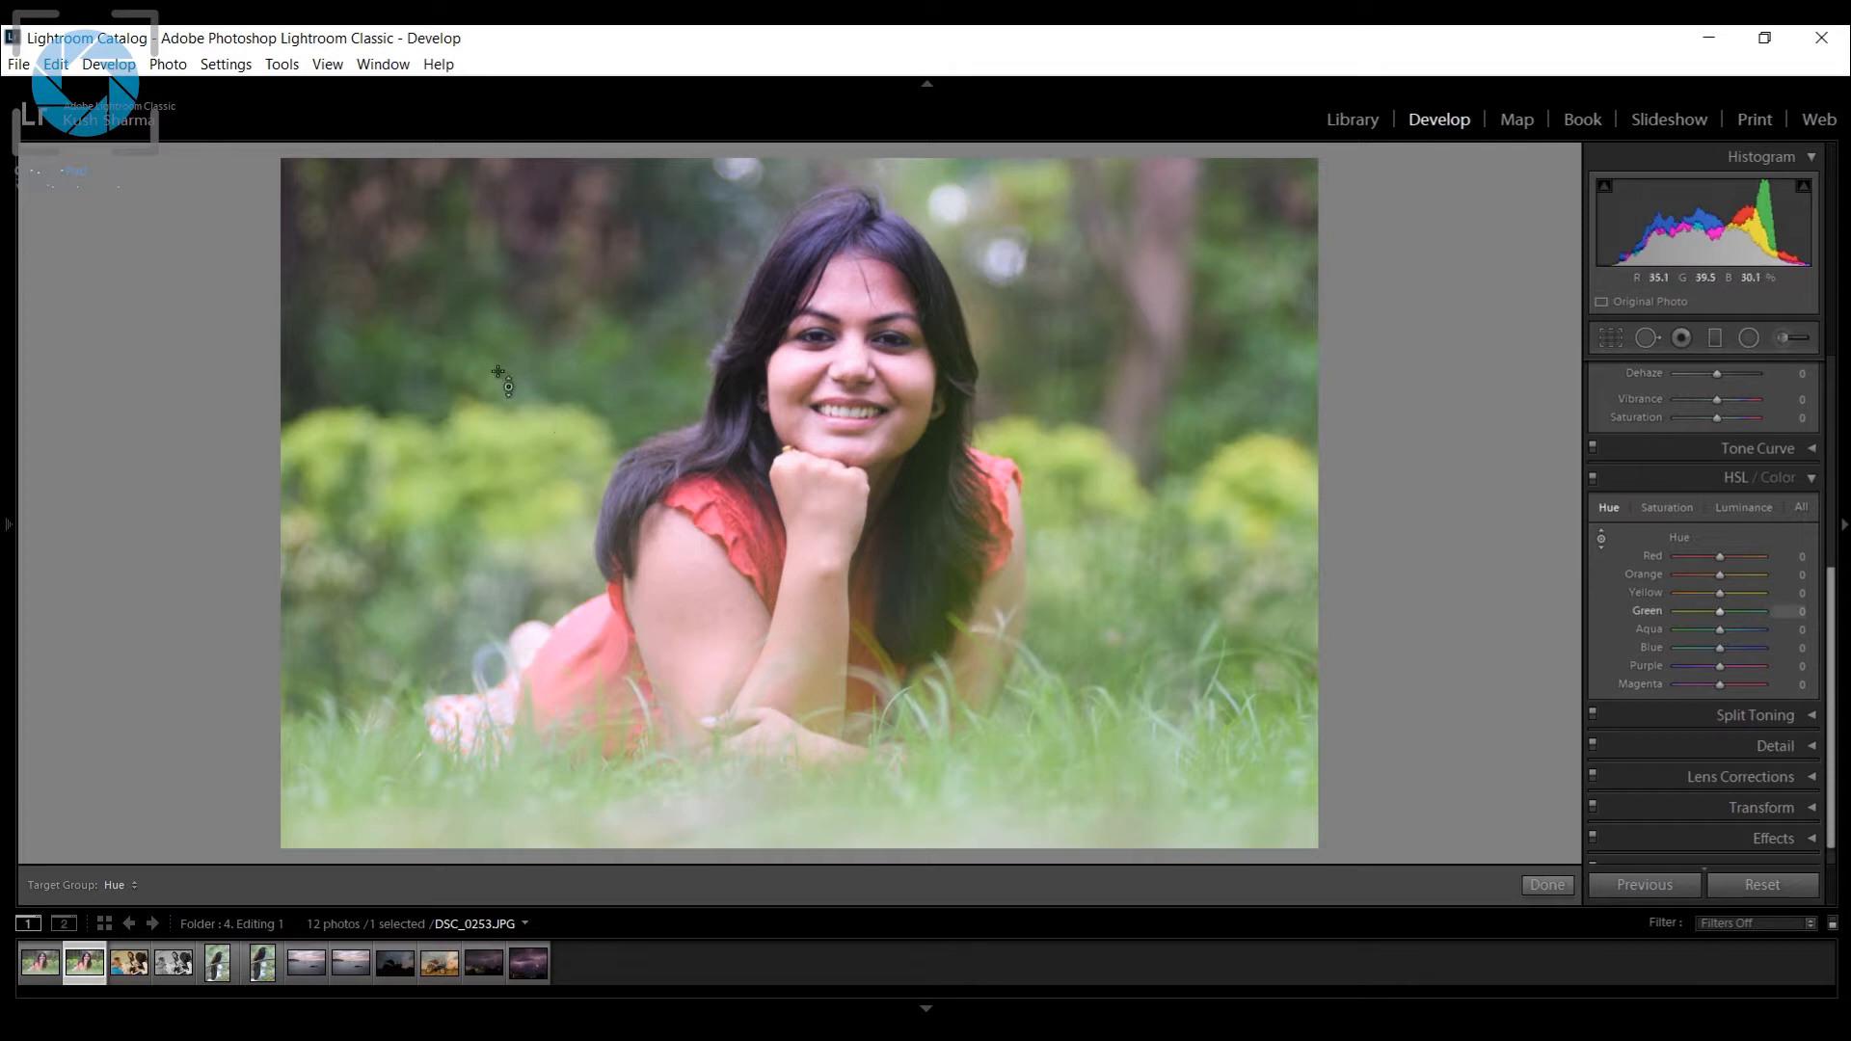
{"action": "mouse_move", "coordinate": [1092, 494]}
{"action": "left_mouse_down"}
{"action": "mouse_move", "coordinate": [1111, 418]}
{"action": "mouse_move", "coordinate": [1112, 590]}
{"action": "mouse_move", "coordinate": [1111, 478]}
{"action": "mouse_move", "coordinate": [1111, 521]}
{"action": "left_mouse_up"}
{"action": "left_click_drag", "start_coordinate": [1112, 478], "coordinate": [1111, 450]}
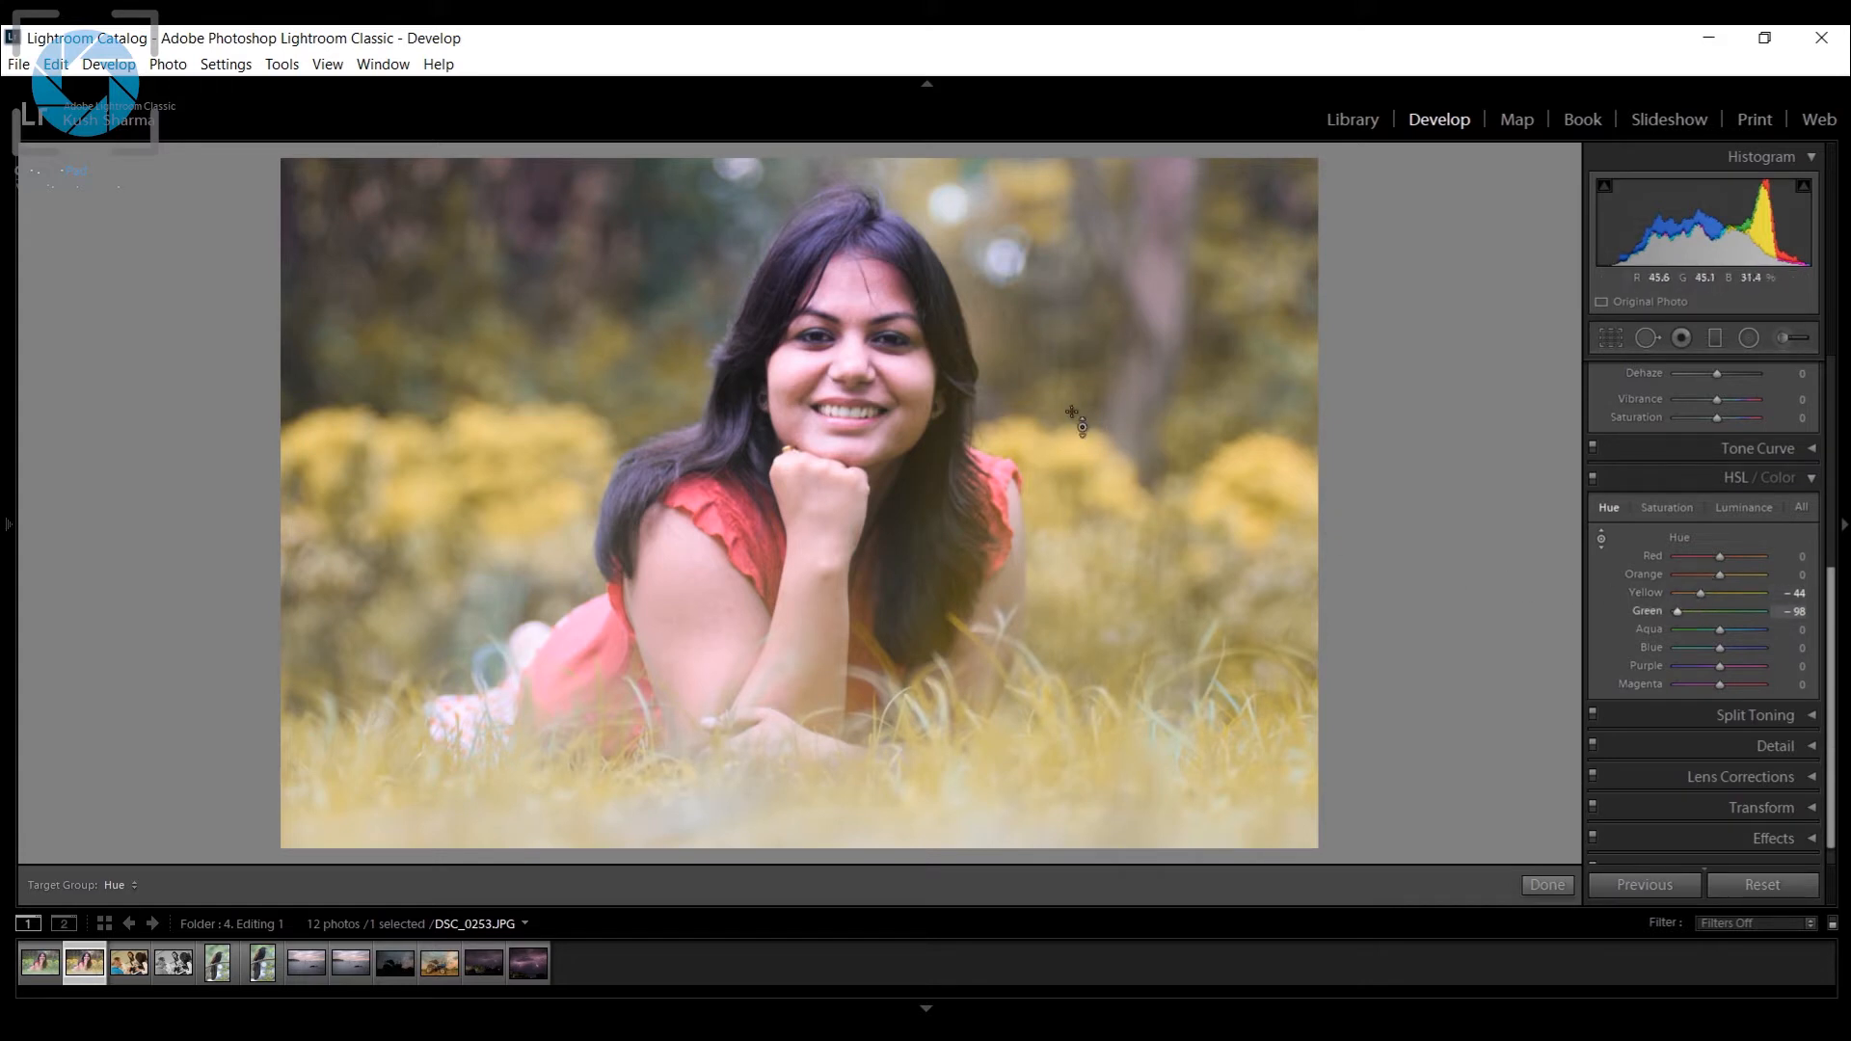
{"action": "left_click", "coordinate": [1668, 510]}
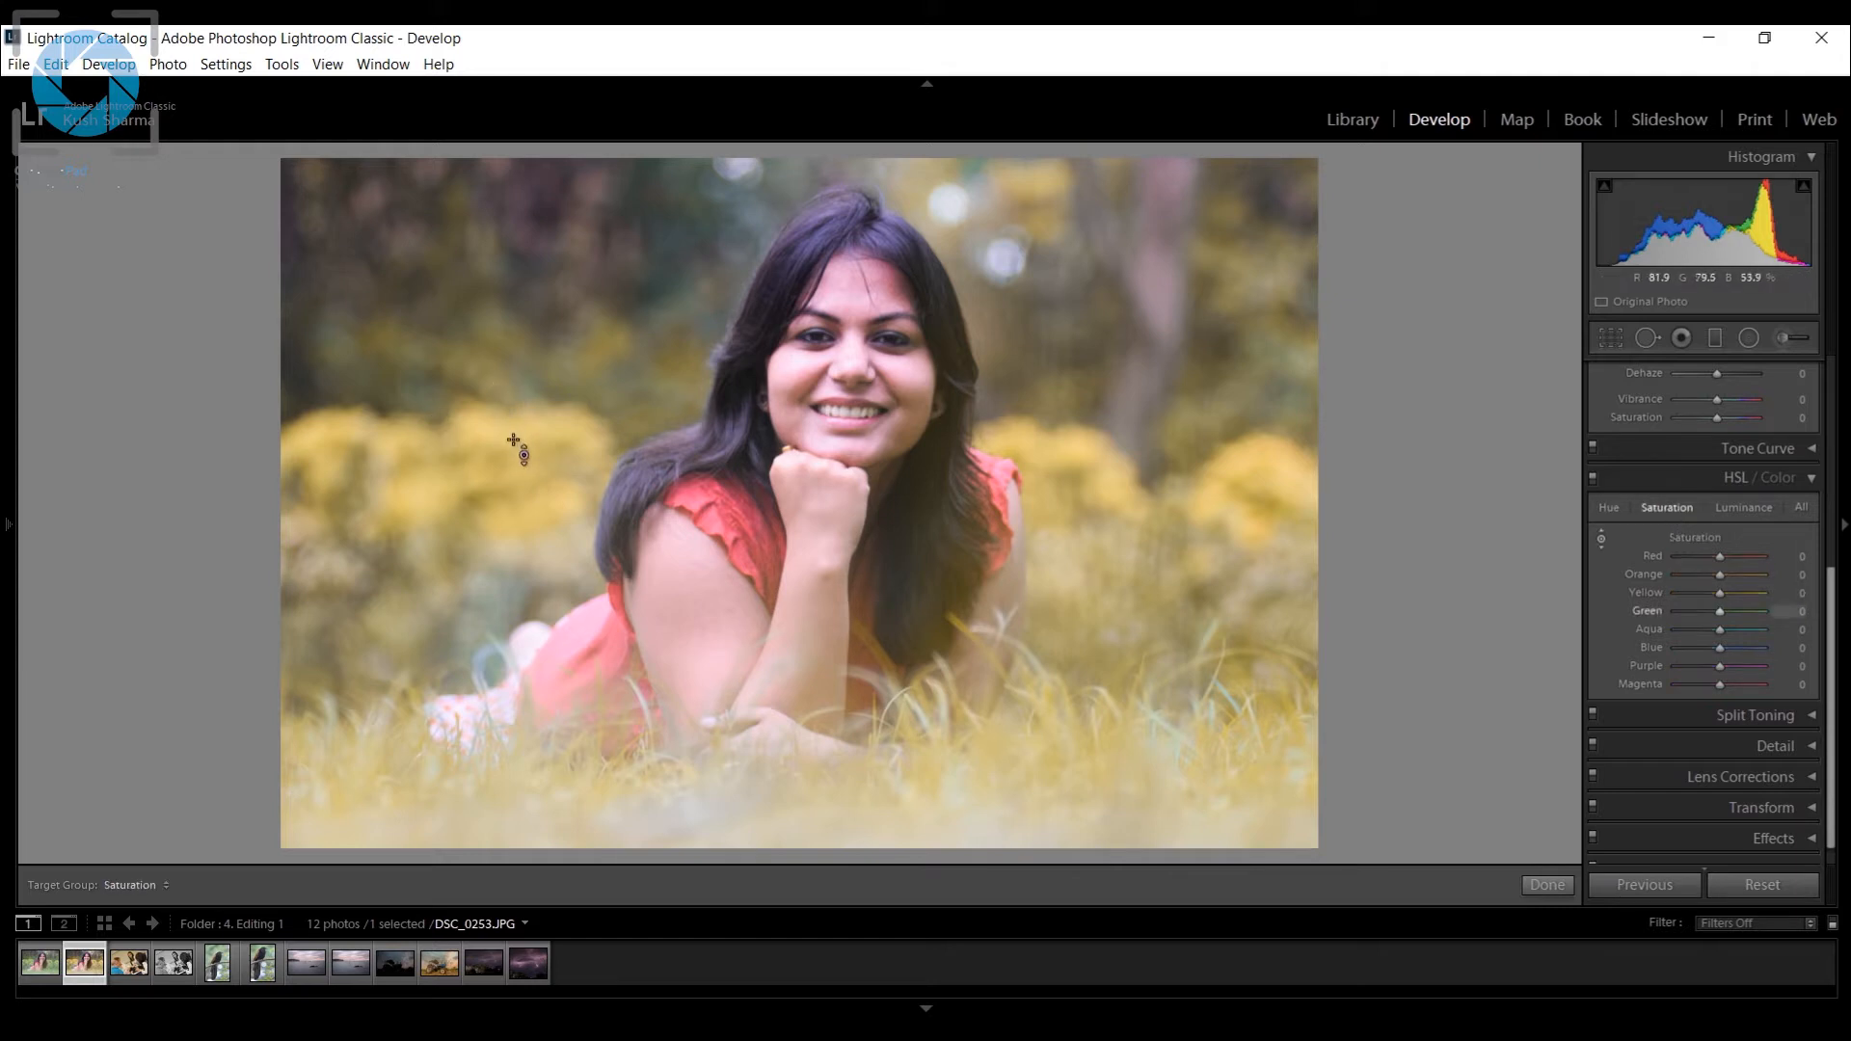
{"action": "left_click_drag", "start_coordinate": [507, 459], "coordinate": [507, 415]}
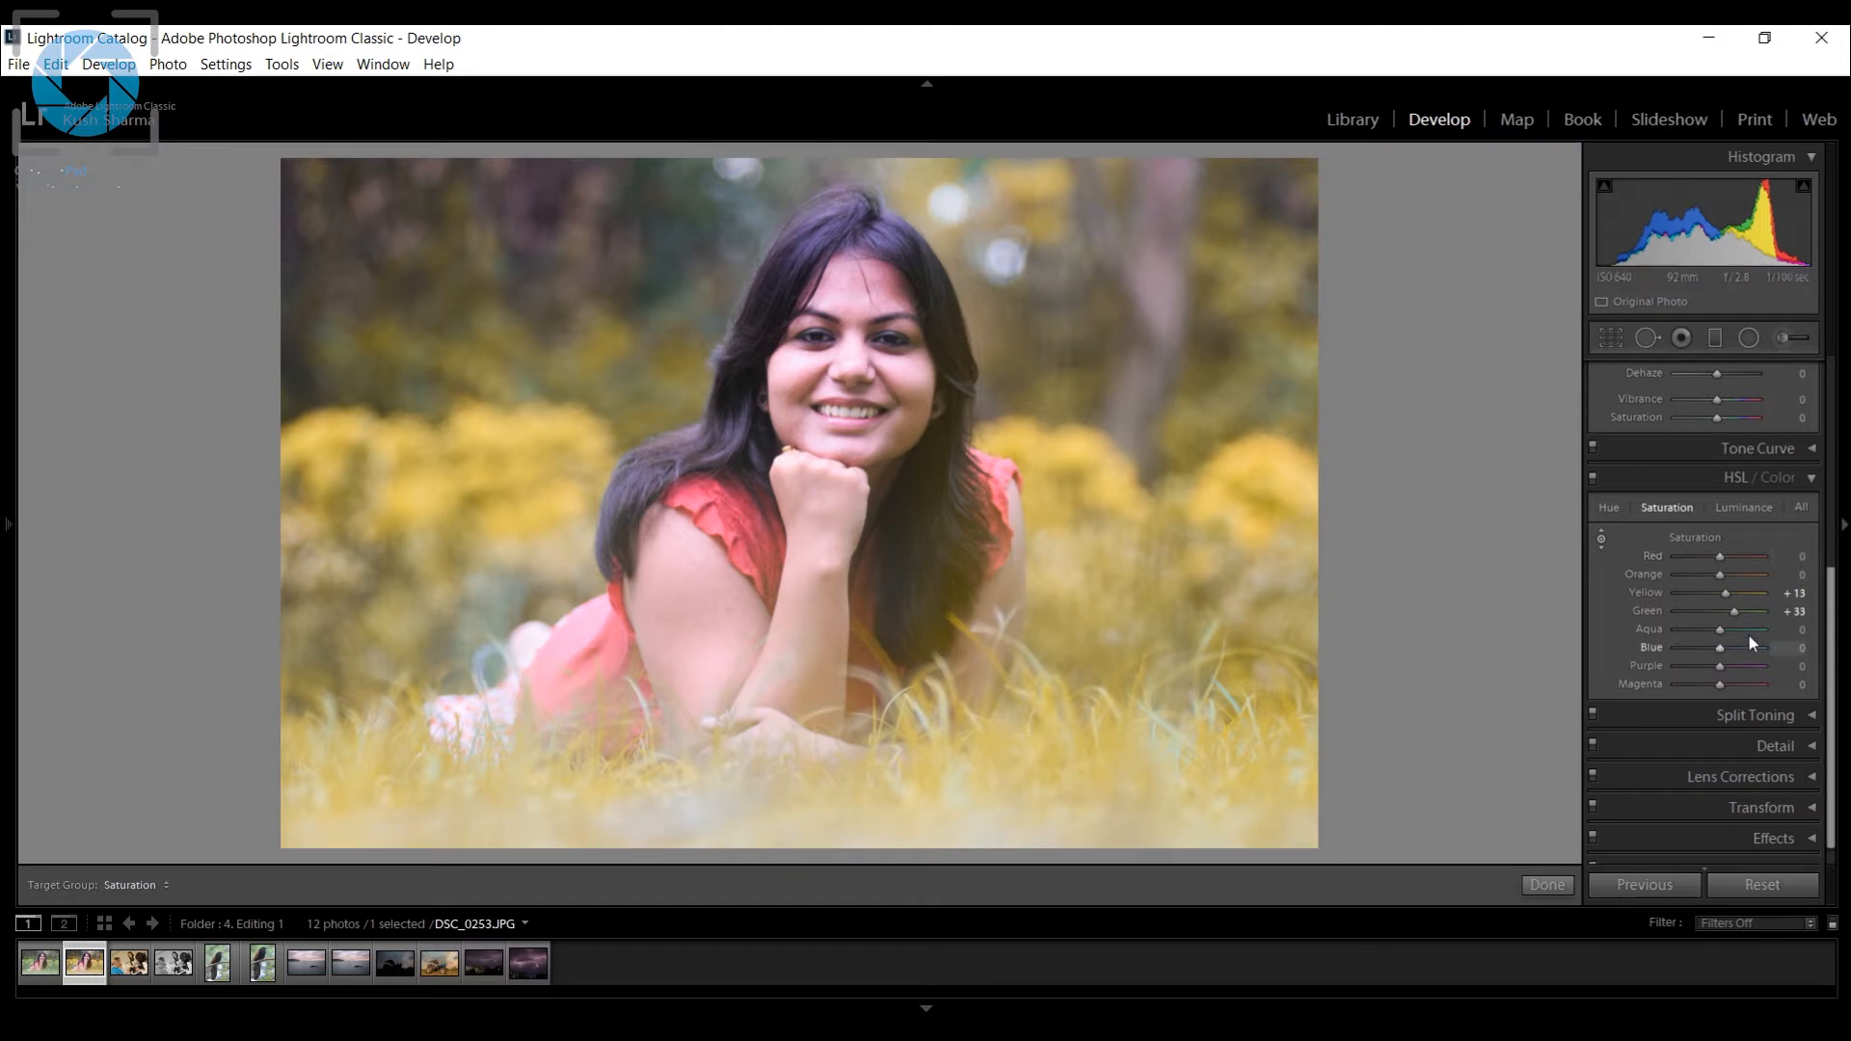
Try shifting the dress's hue to Red +100 and Magenta +28 with targeted adjustment, and undo the change.
{"action": "left_click", "coordinate": [1609, 507]}
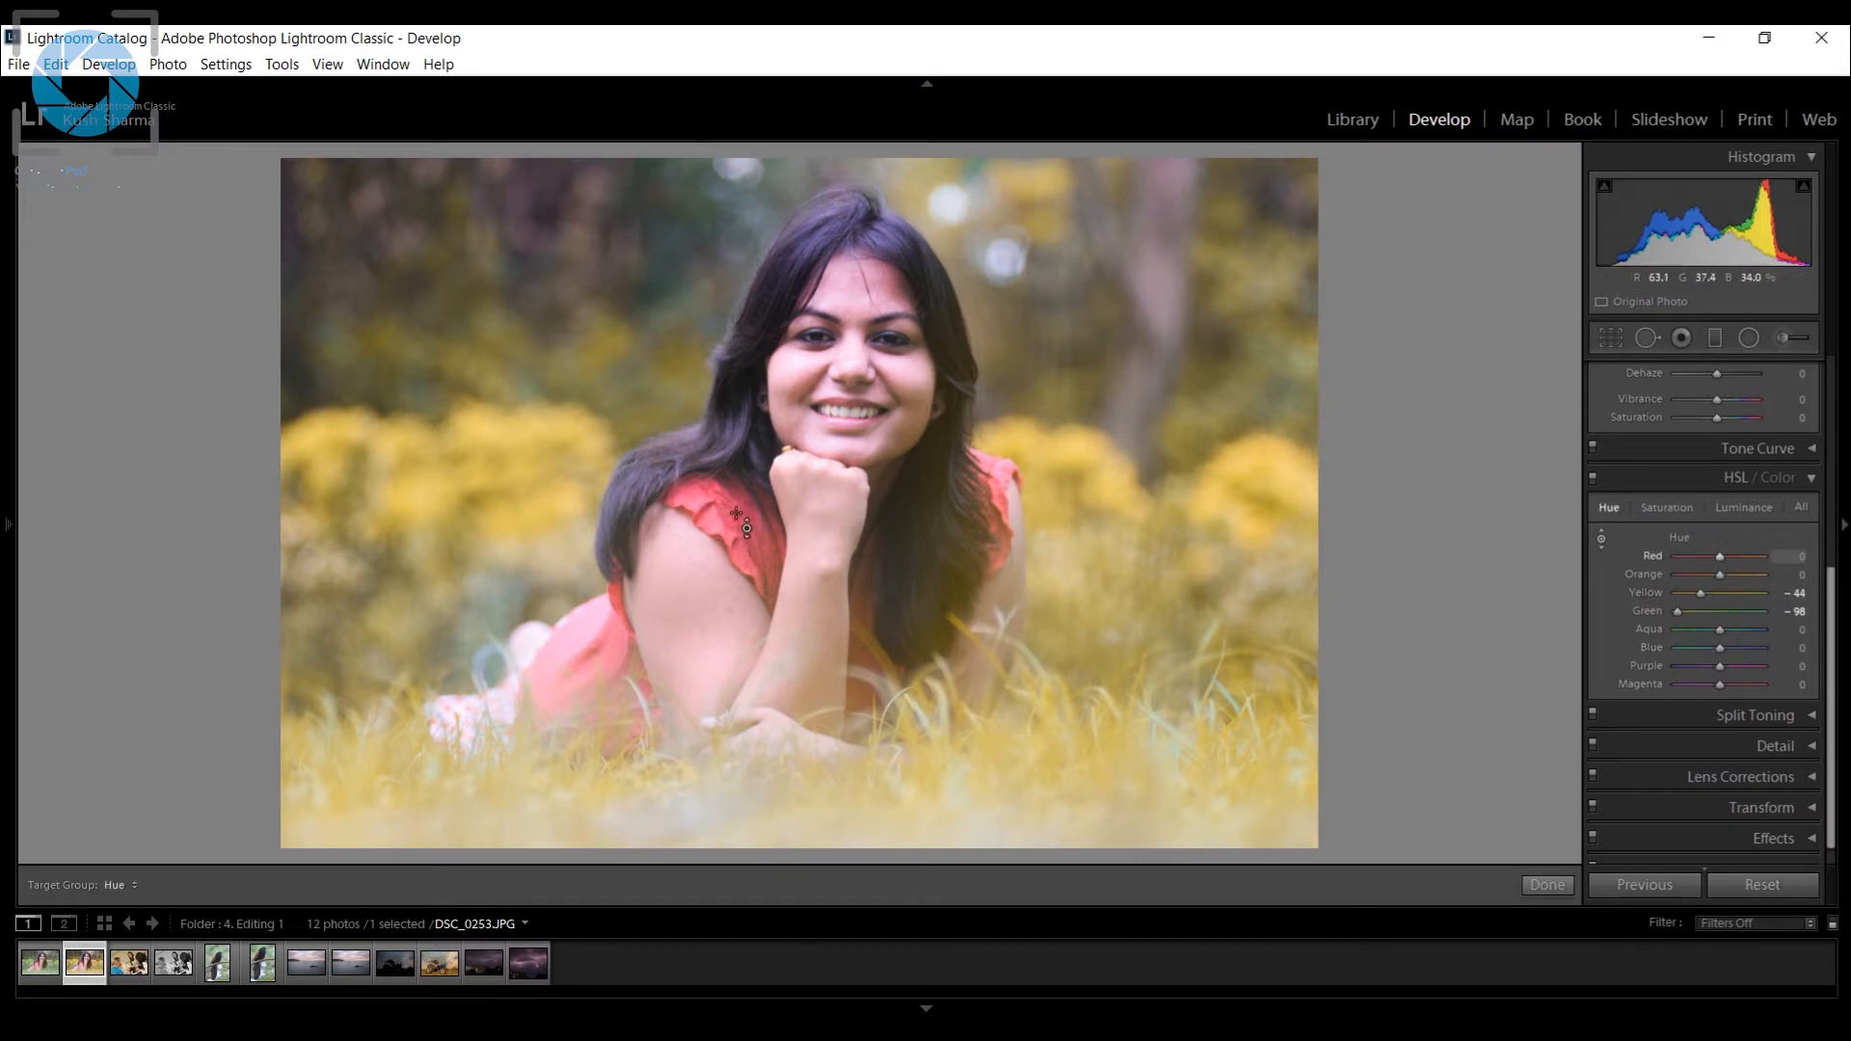
{"action": "left_click_drag", "start_coordinate": [733, 505], "coordinate": [734, 409]}
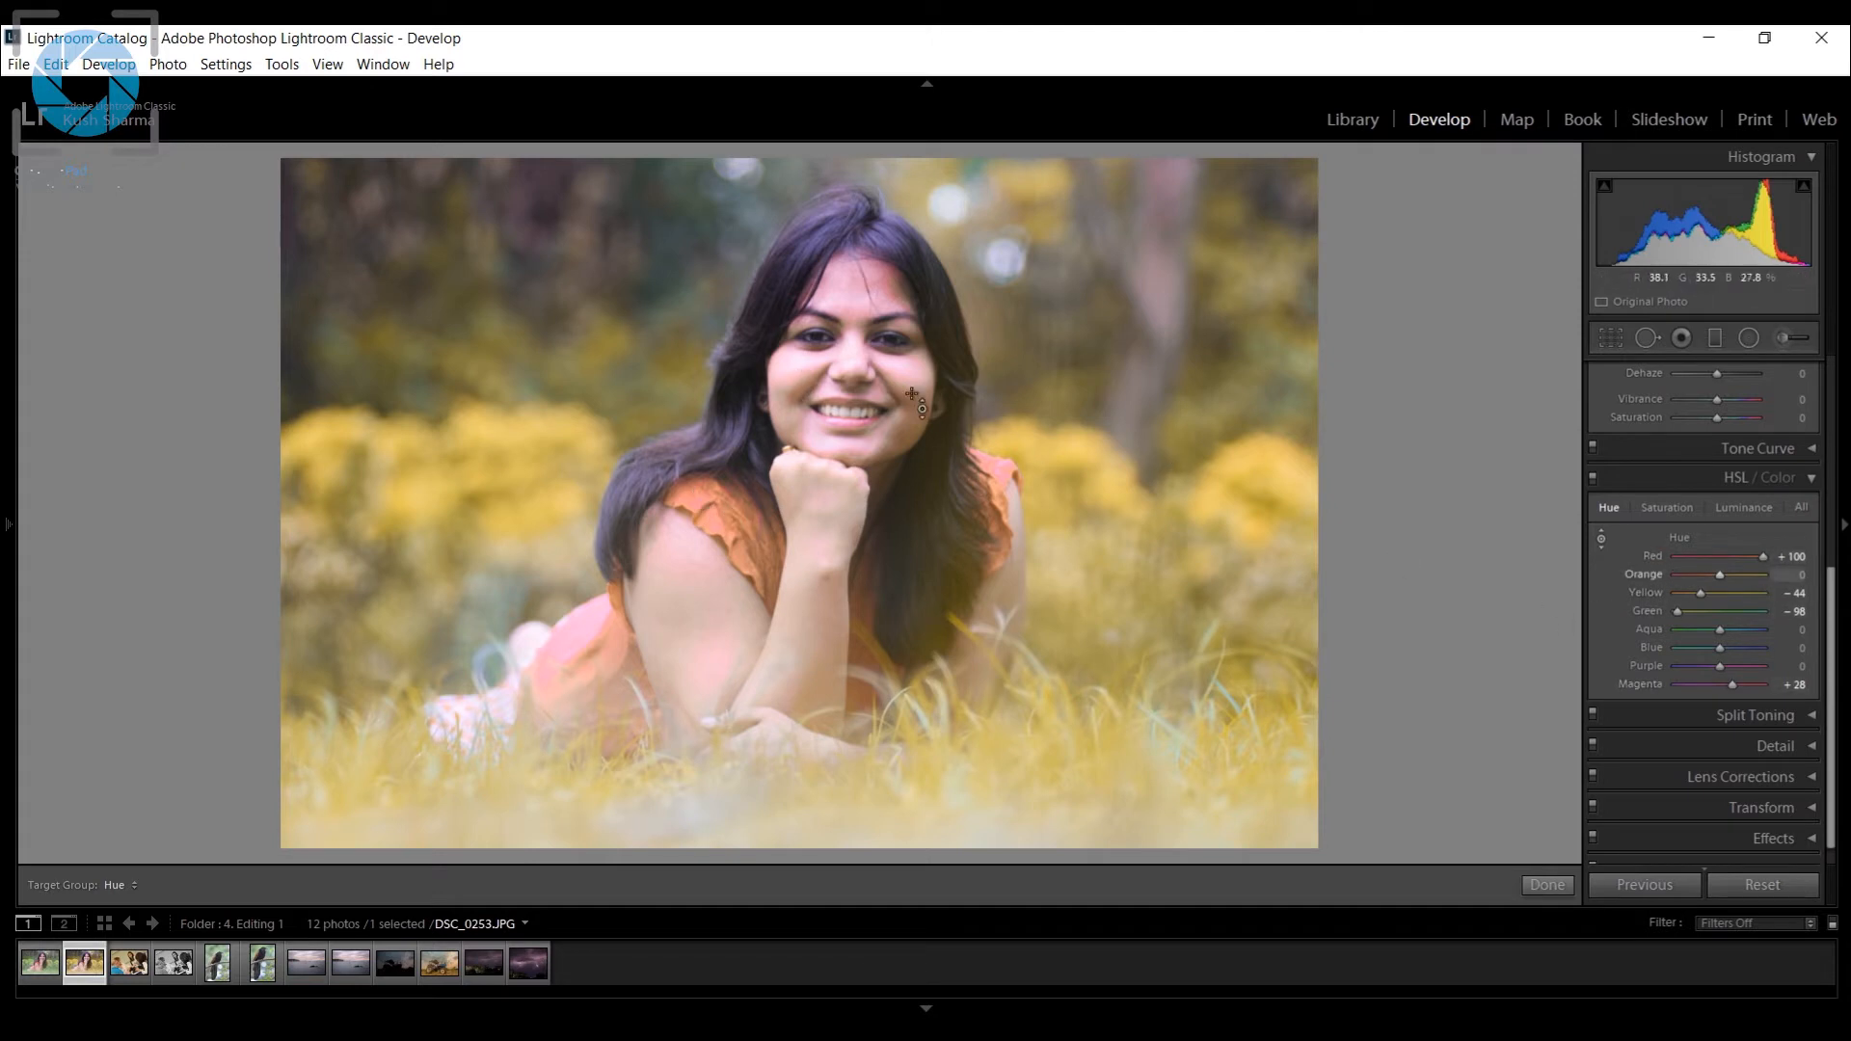
{"action": "key", "text": "ctrl+z"}
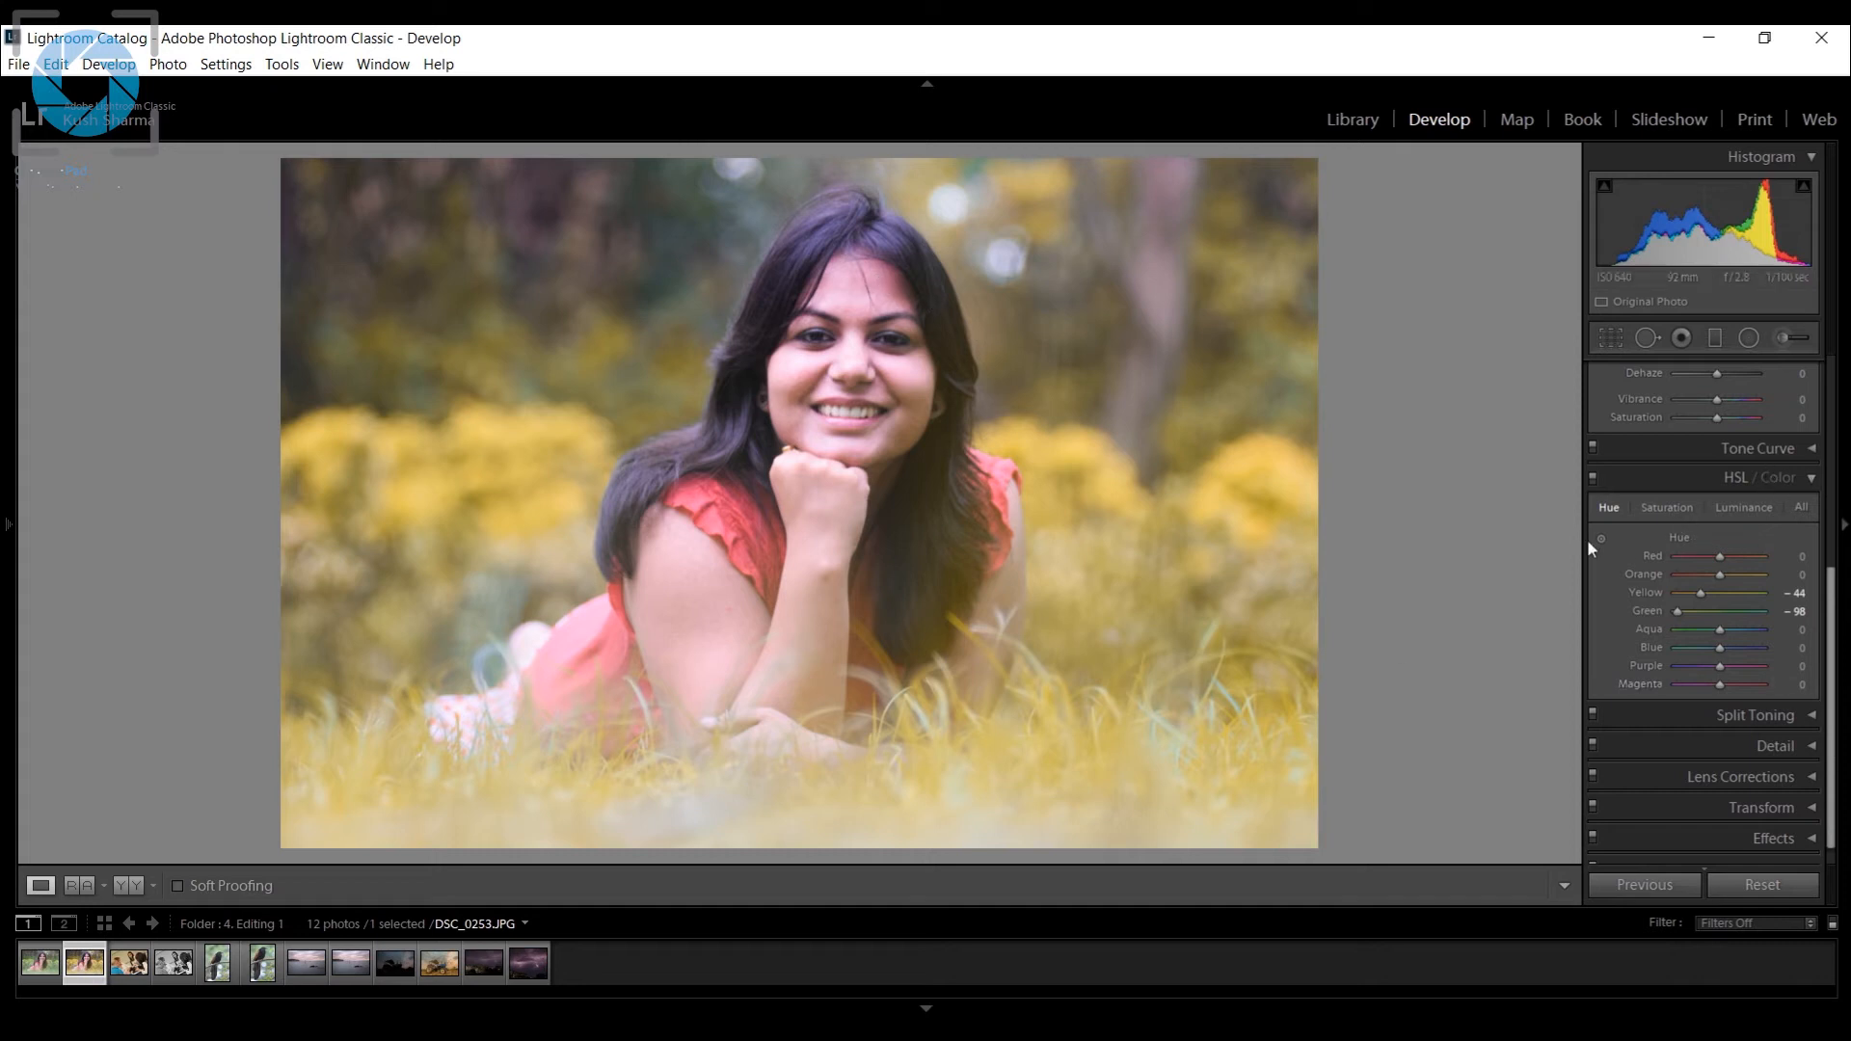
Lower the dress's saturation to Red -10 and Magenta -22 with targeted adjustment on the photo.
{"action": "left_click", "coordinate": [1673, 506]}
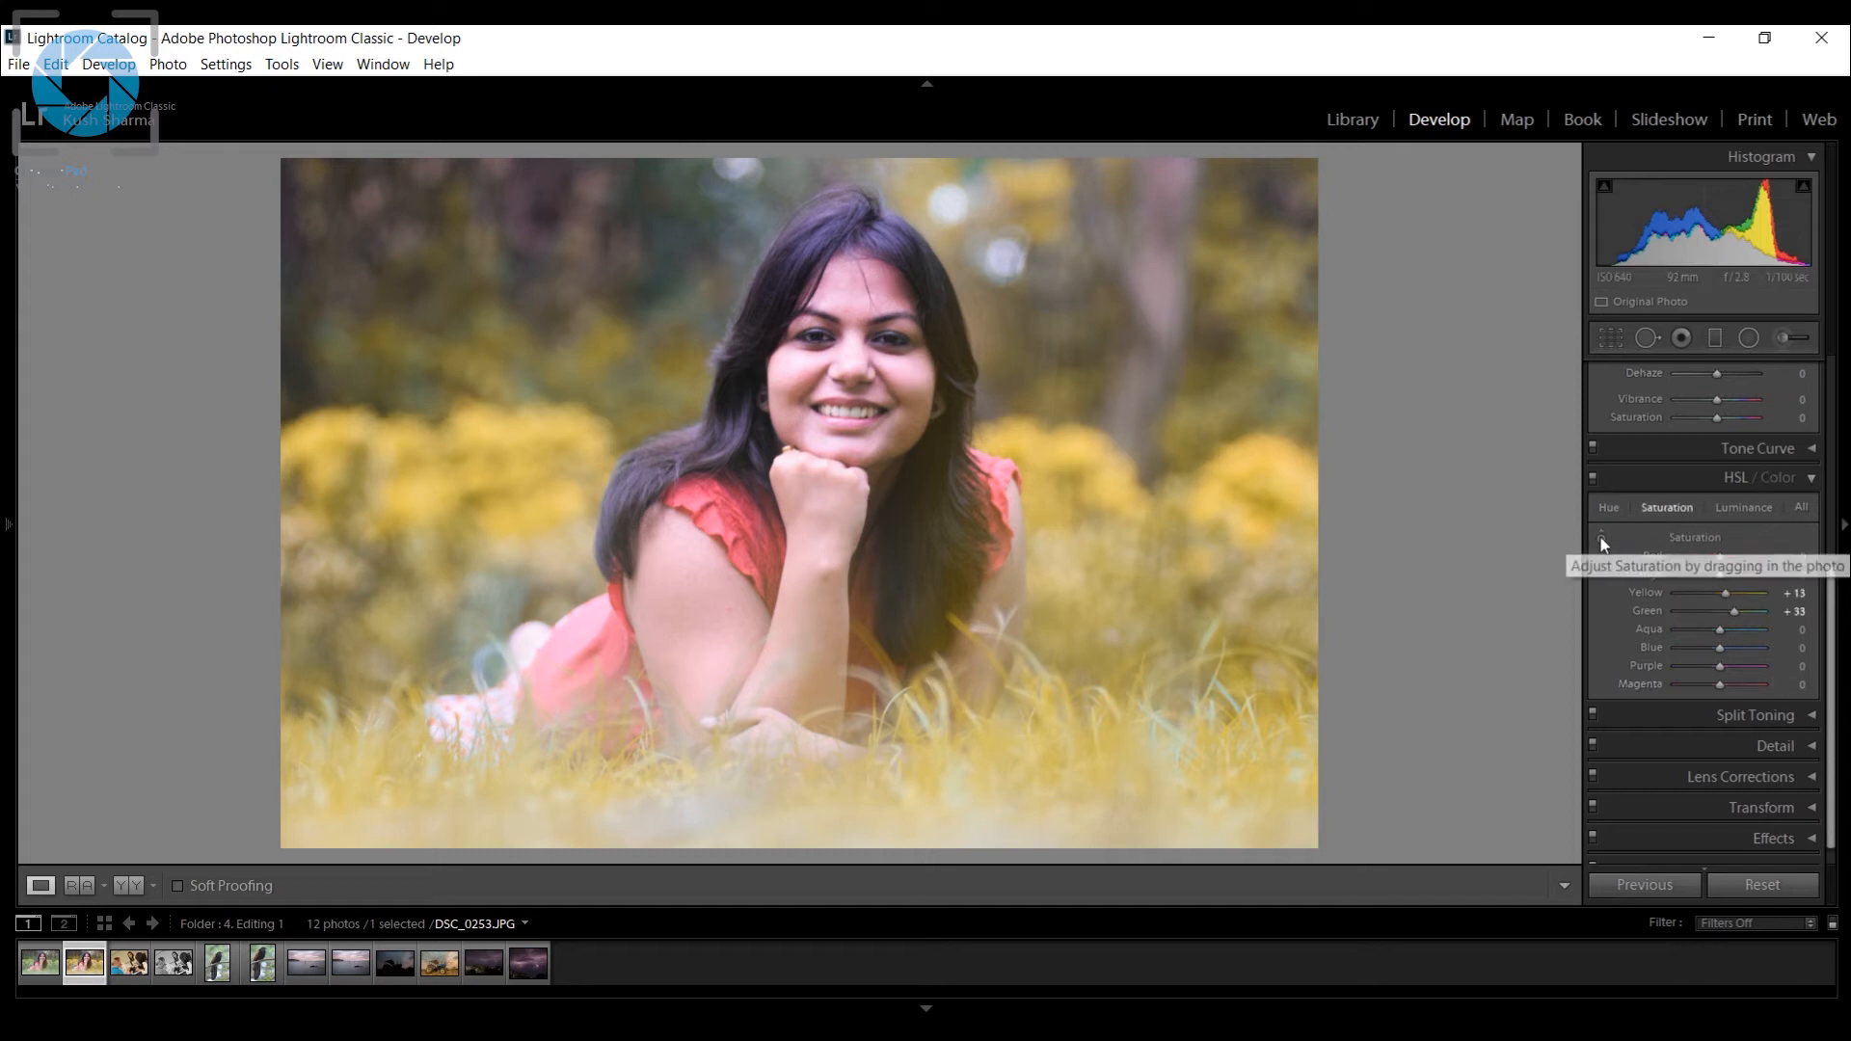
{"action": "left_click", "coordinate": [1600, 537]}
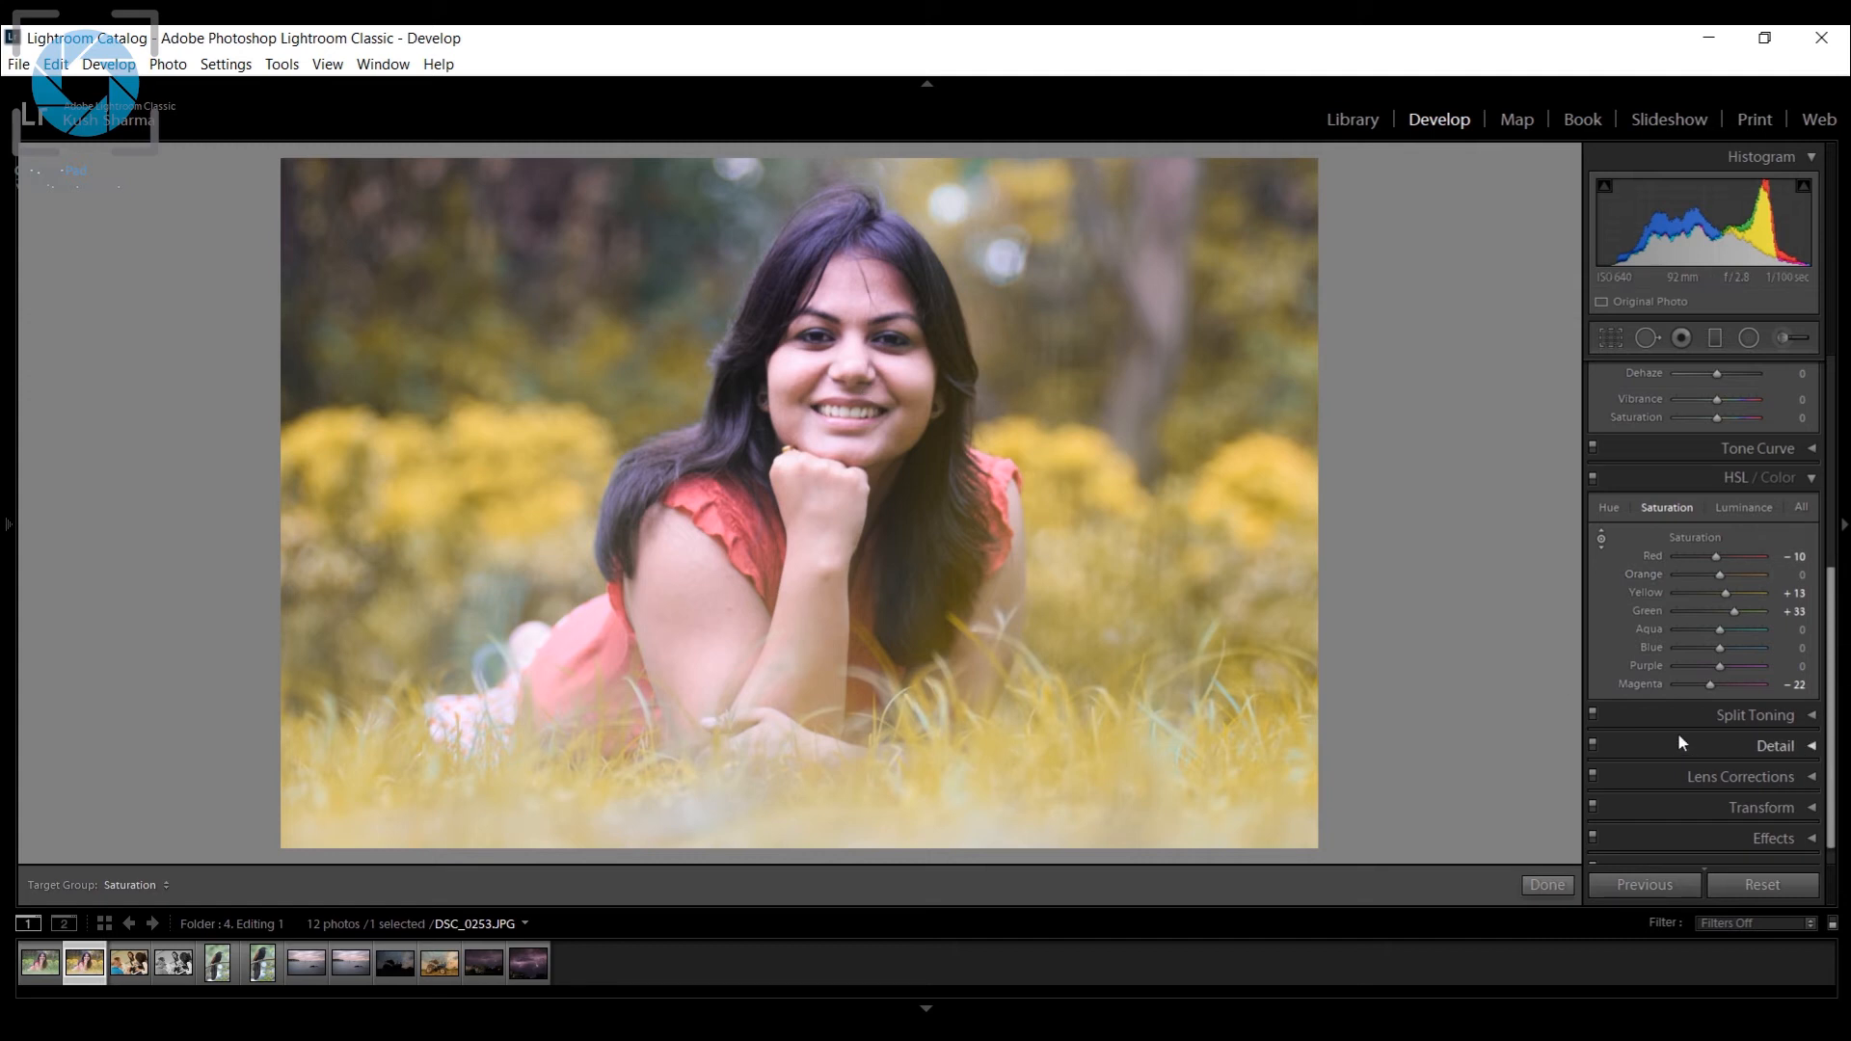
Compare the portrait before and after the hue and saturation changes several times, ending on the edited version.
{"action": "key", "text": "backslash"}
{"action": "key", "text": "backslash"}
{"action": "key", "text": "backslash"}
{"action": "key", "text": "backslash"}
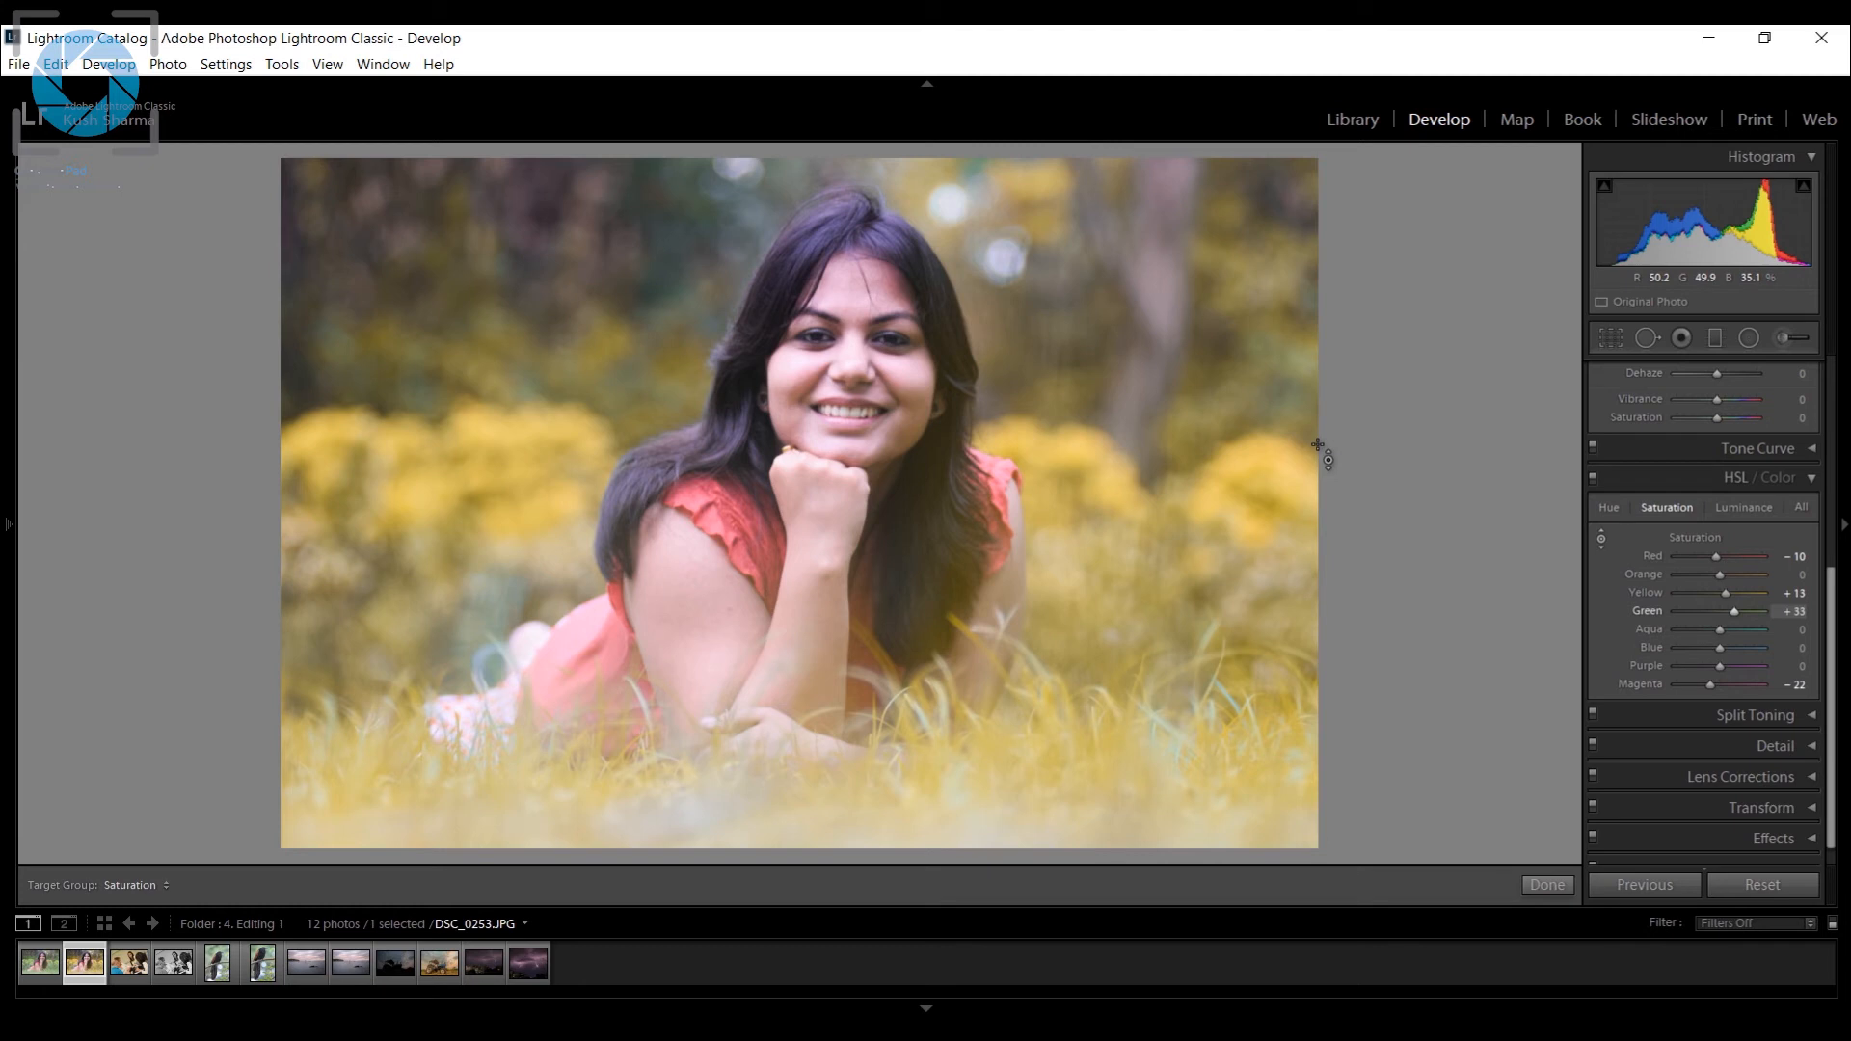
{"action": "key", "text": "backslash"}
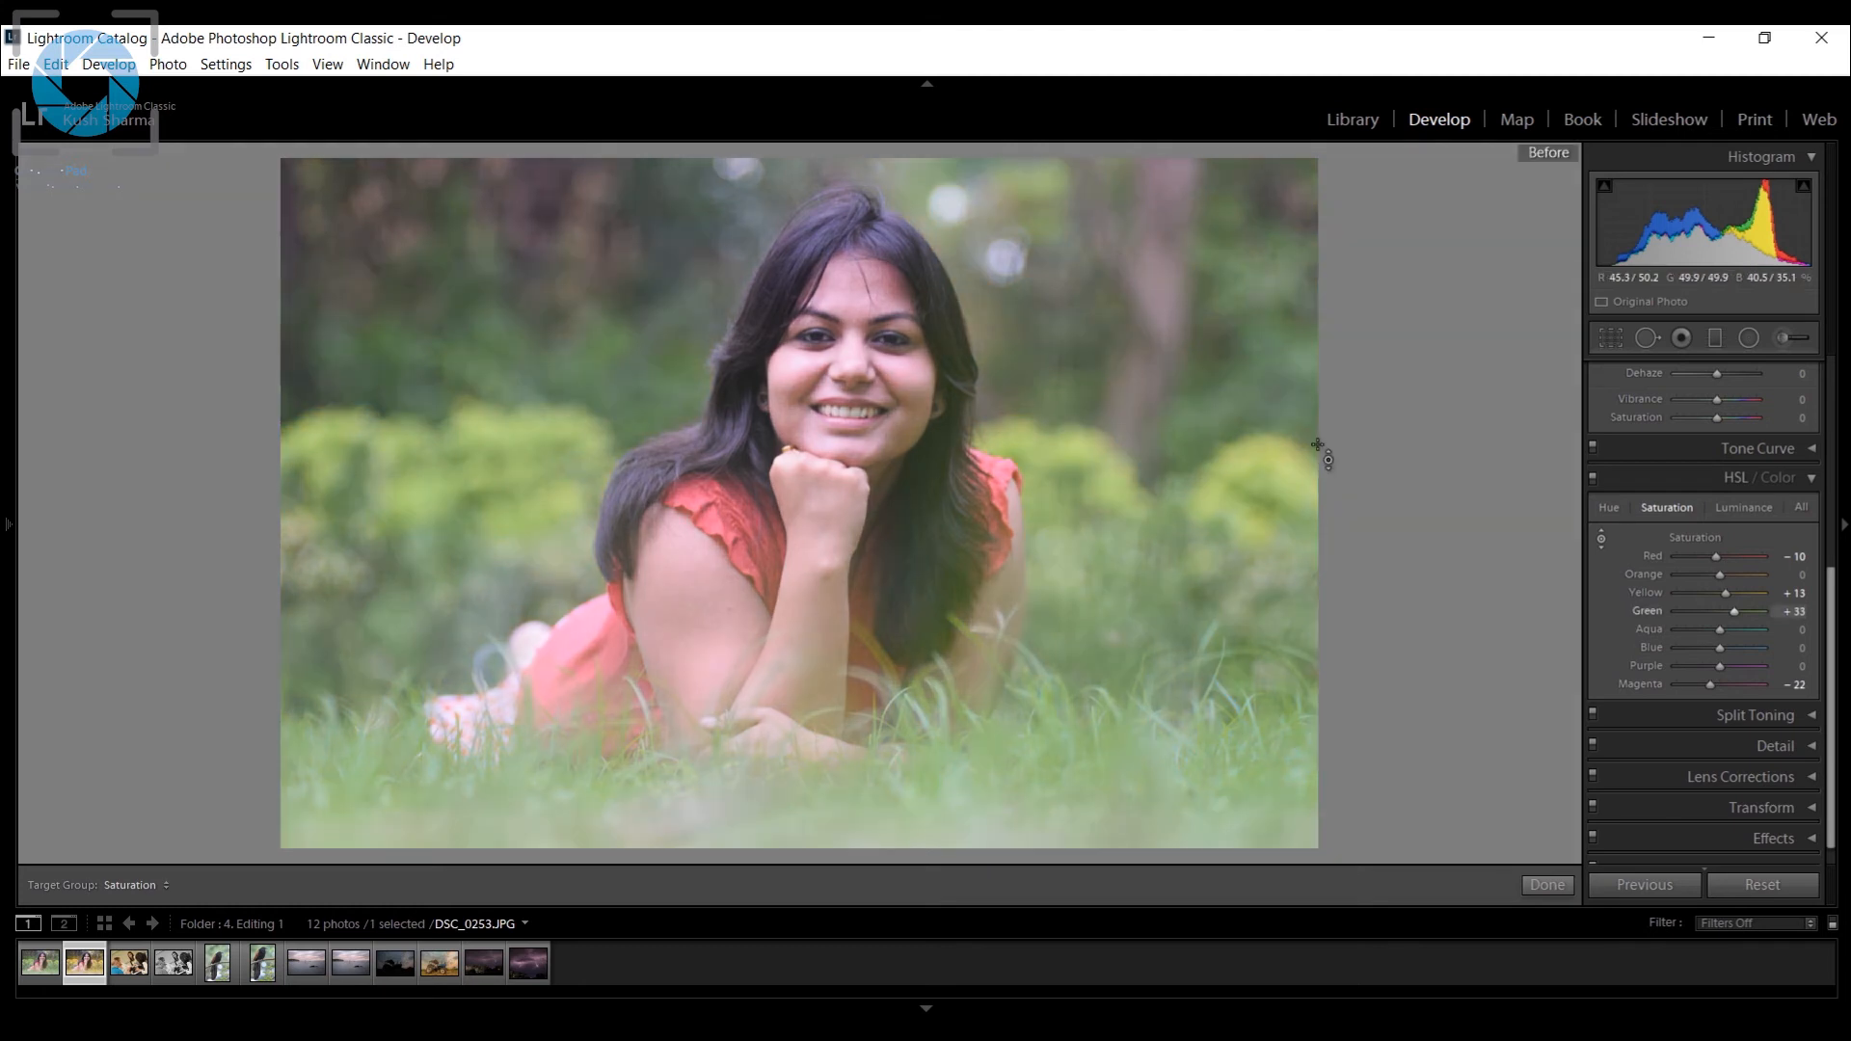
{"action": "key", "text": "backslash"}
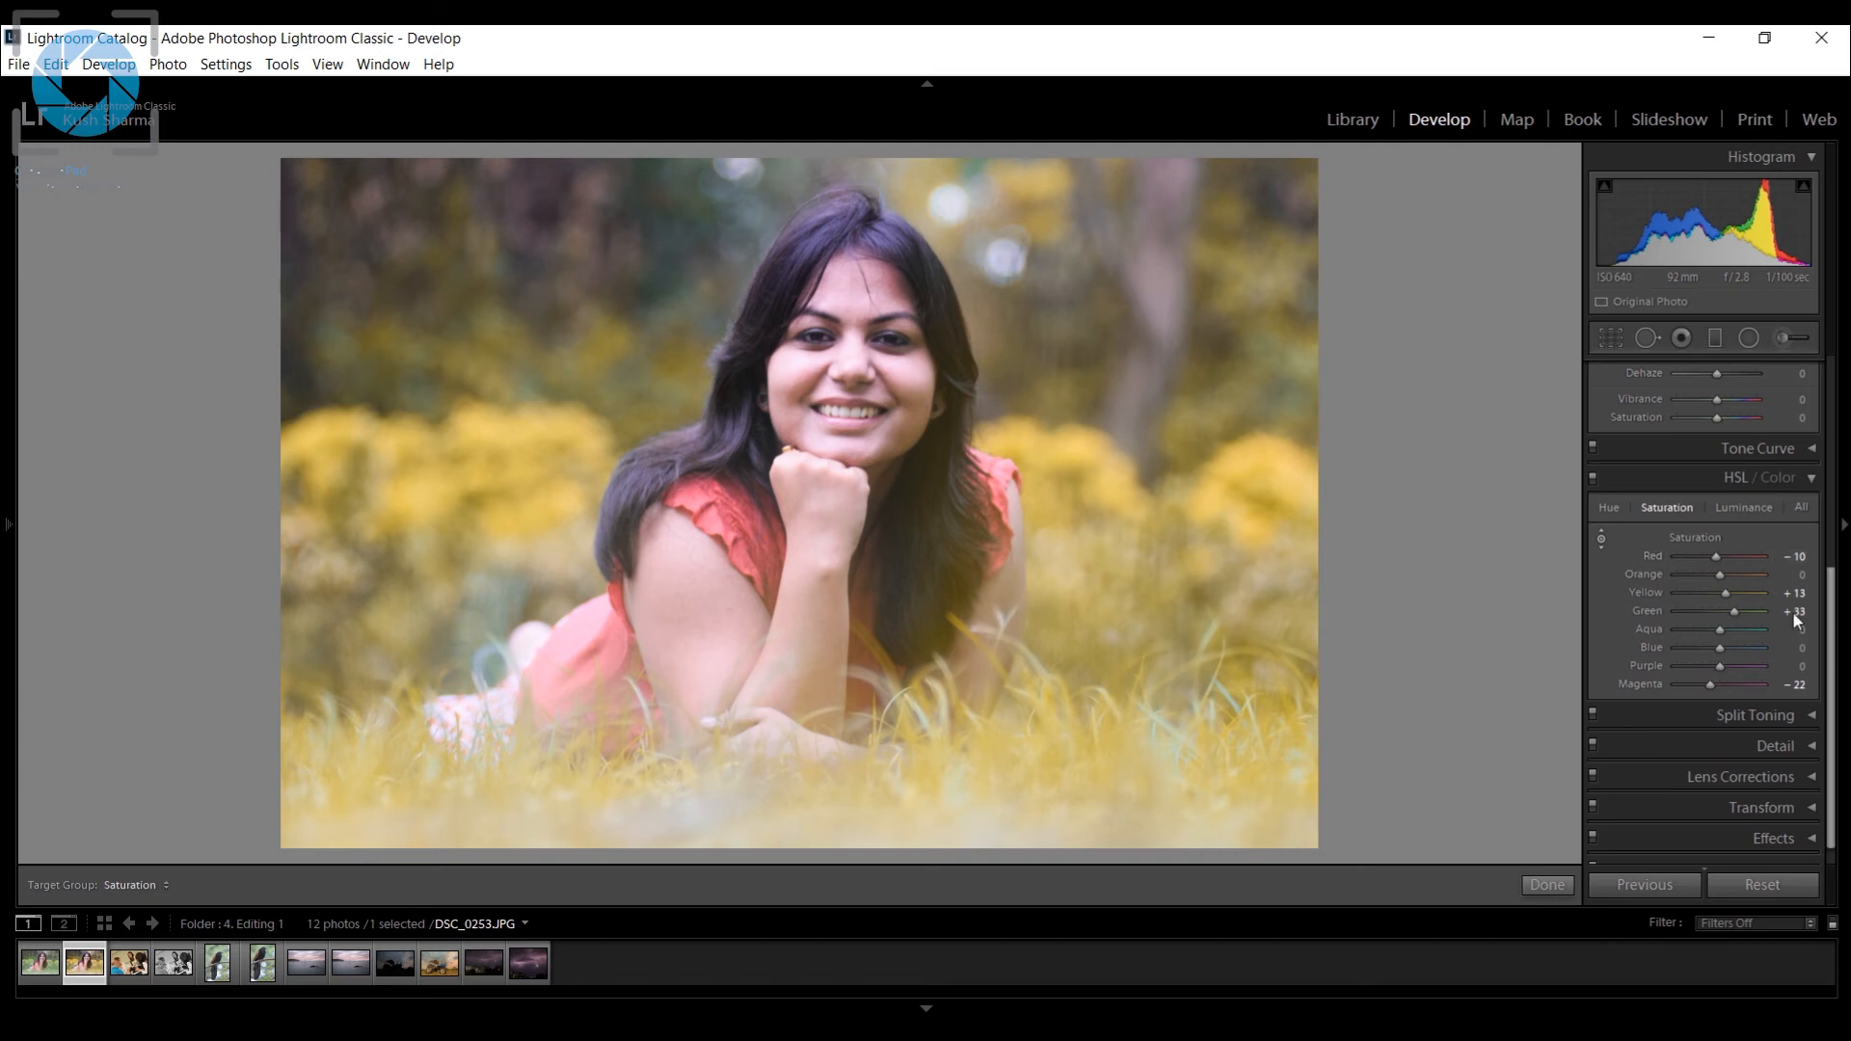
Try a post-crop vignette amount of +36 on the portrait, and set it to -38 for dark edges.
{"action": "scroll", "coordinate": [1832, 684], "scroll_direction": "down", "scroll_amount": 1}
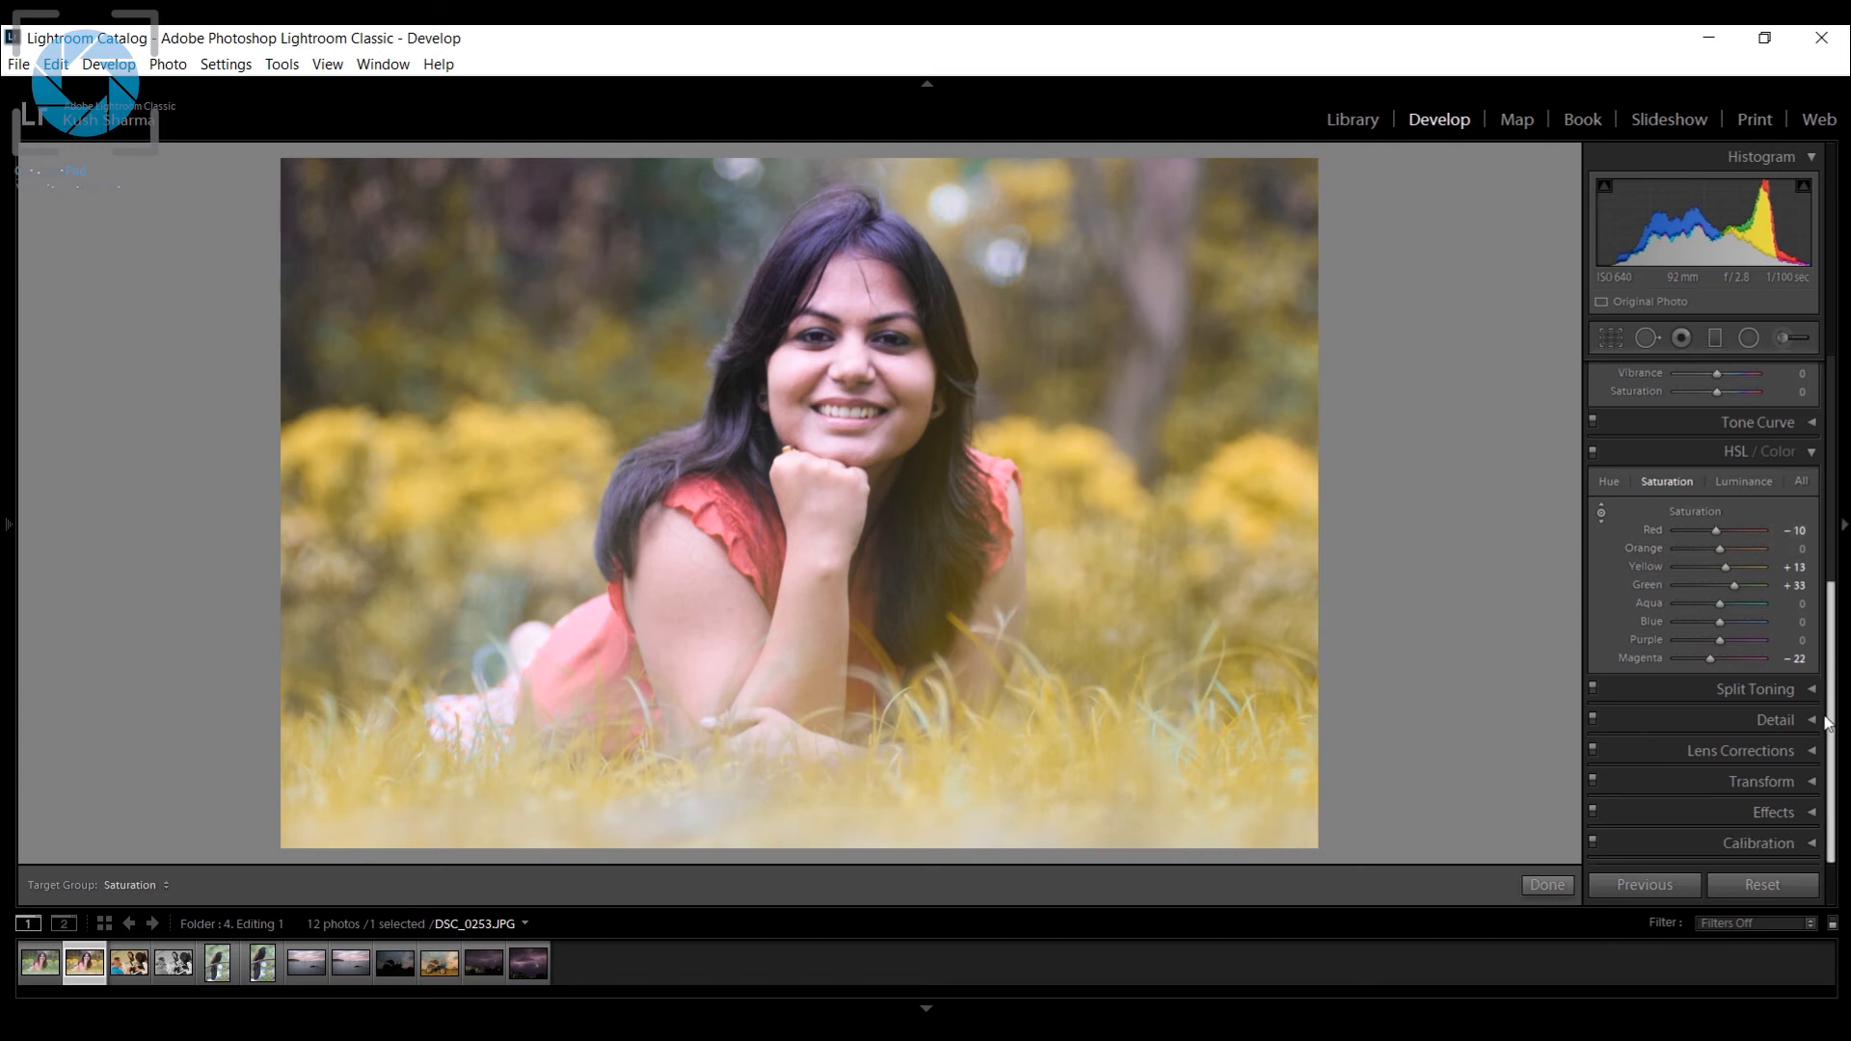
{"action": "left_click", "coordinate": [1812, 813]}
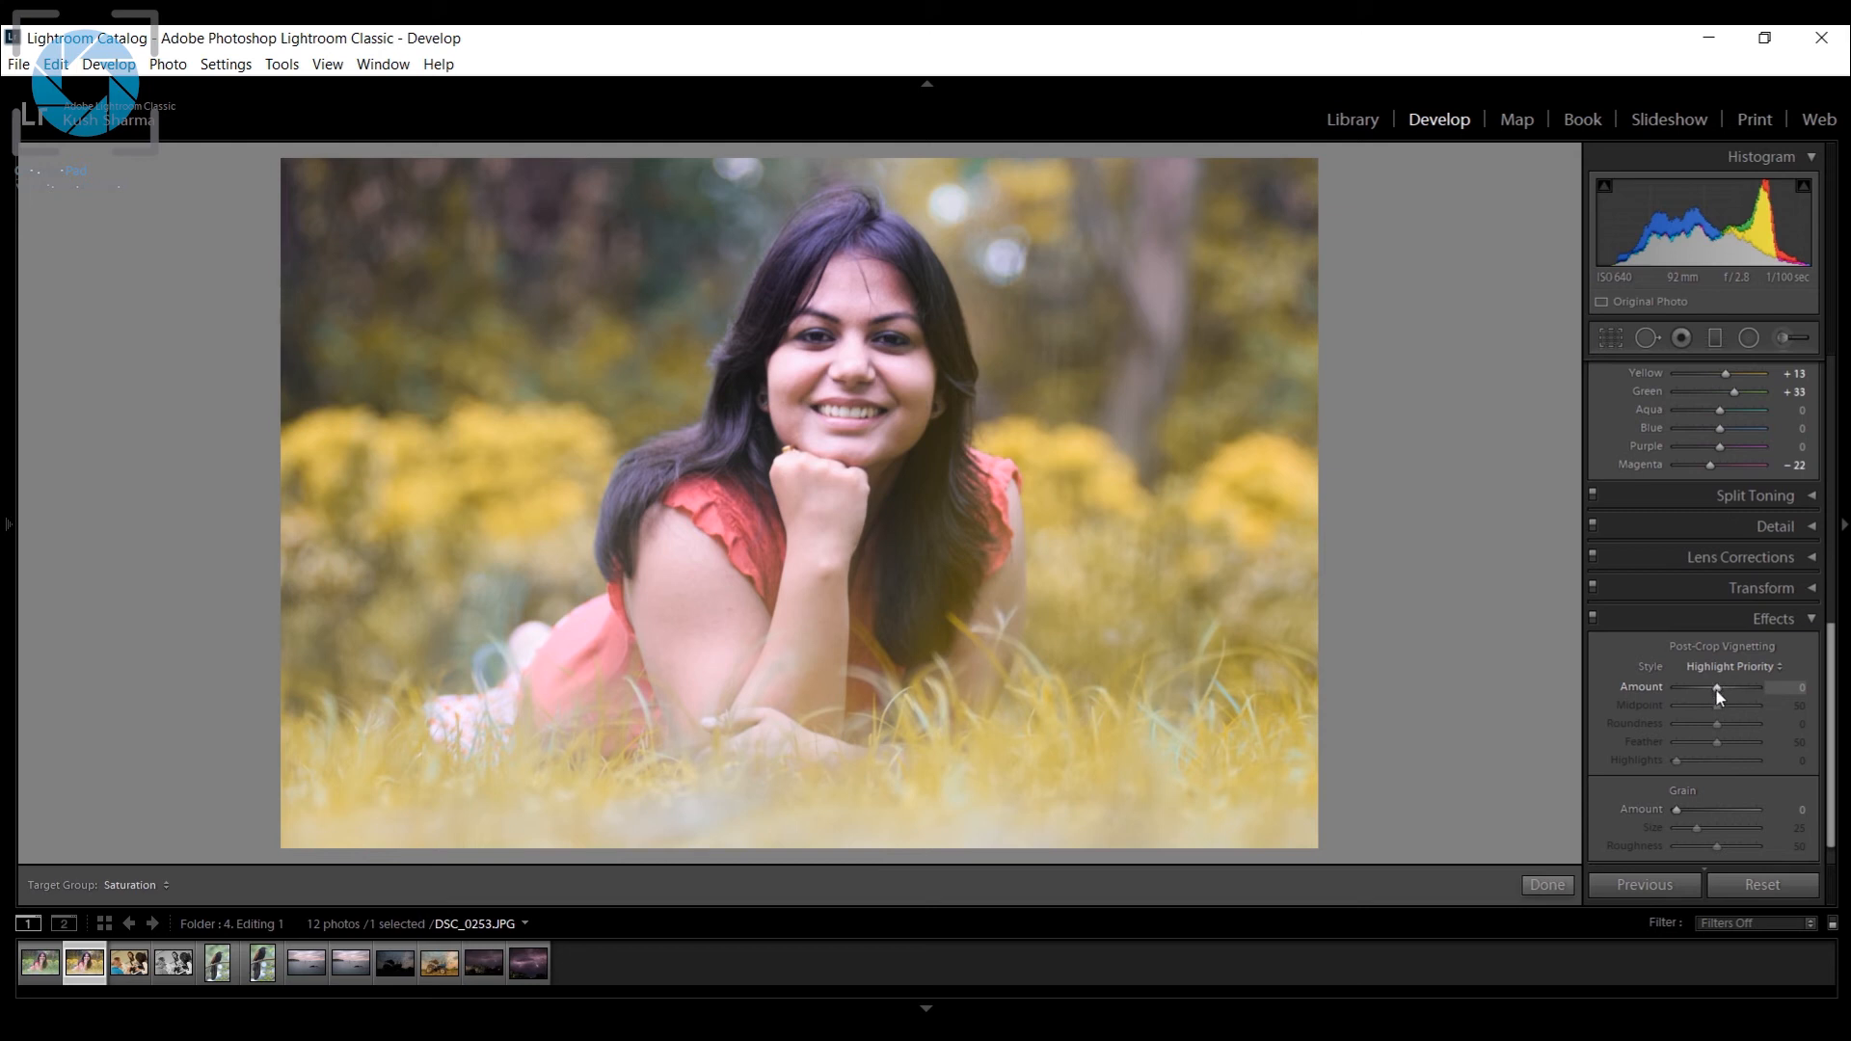
{"action": "left_click_drag", "start_coordinate": [1716, 691], "coordinate": [1732, 682]}
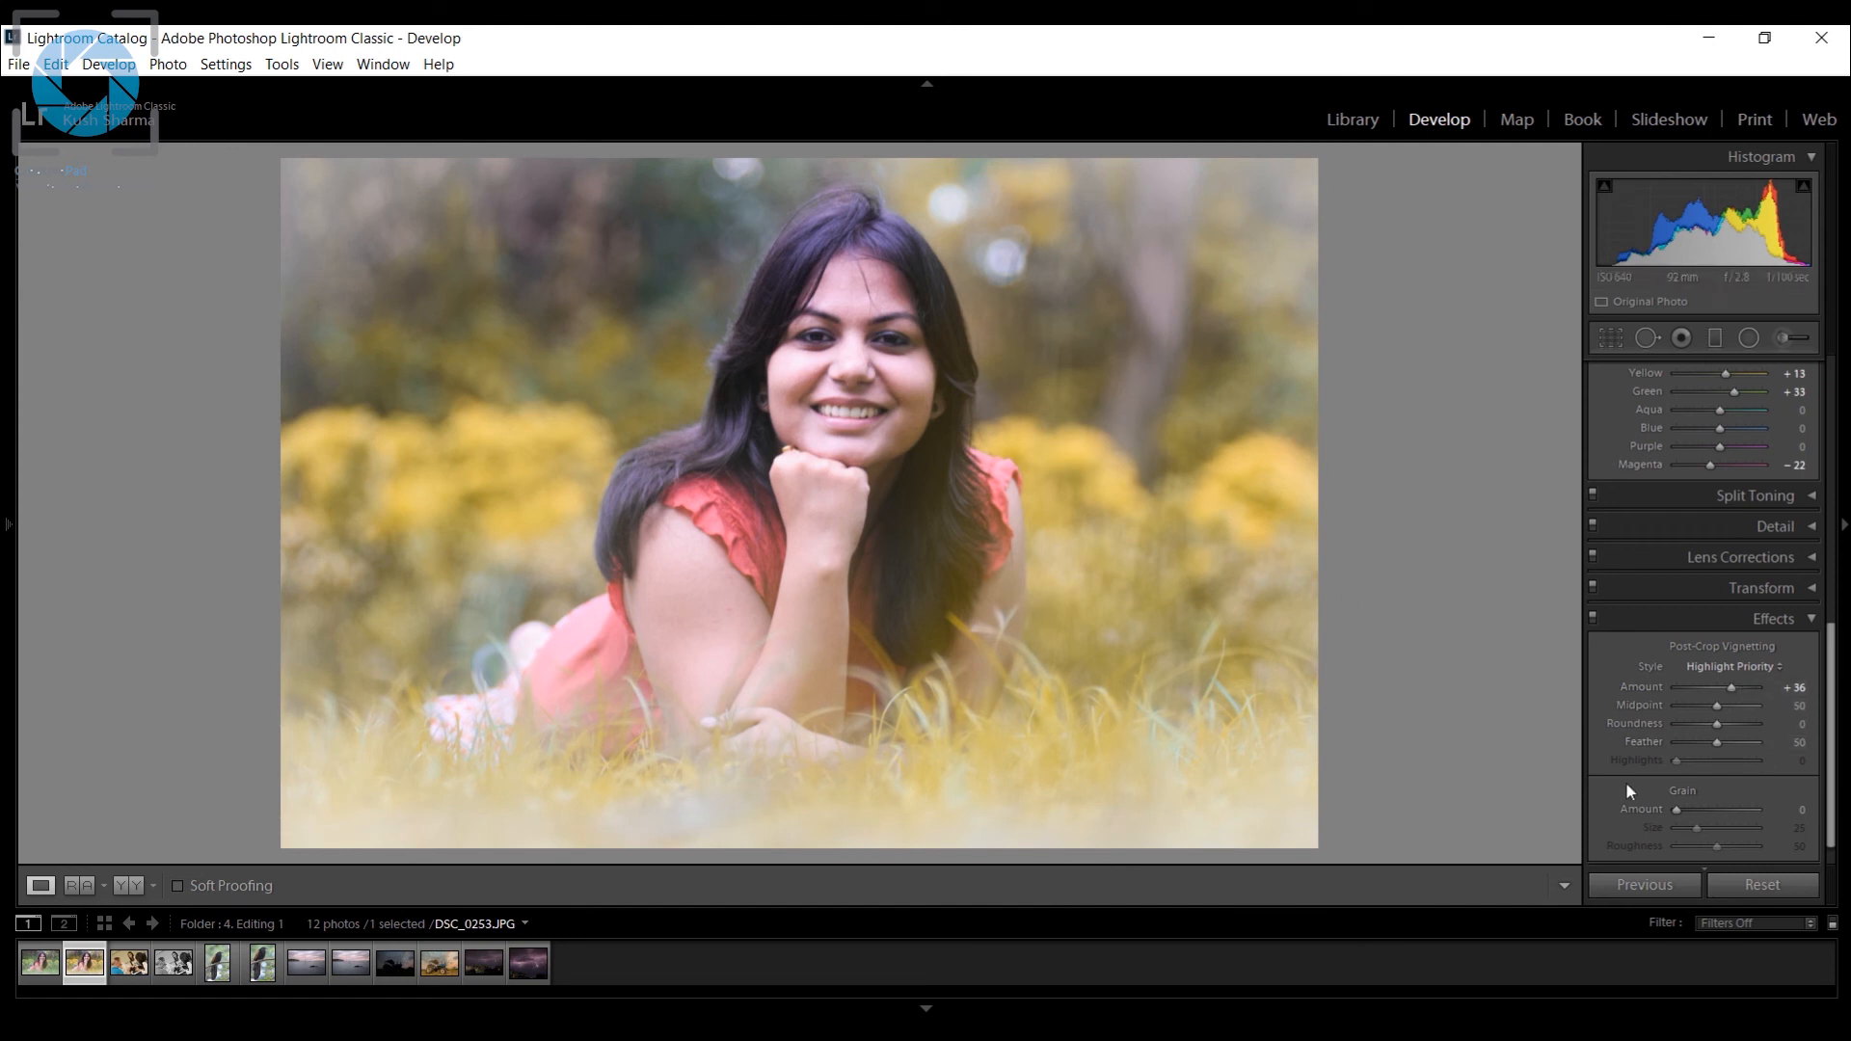
{"action": "left_click_drag", "start_coordinate": [1732, 687], "coordinate": [1704, 690]}
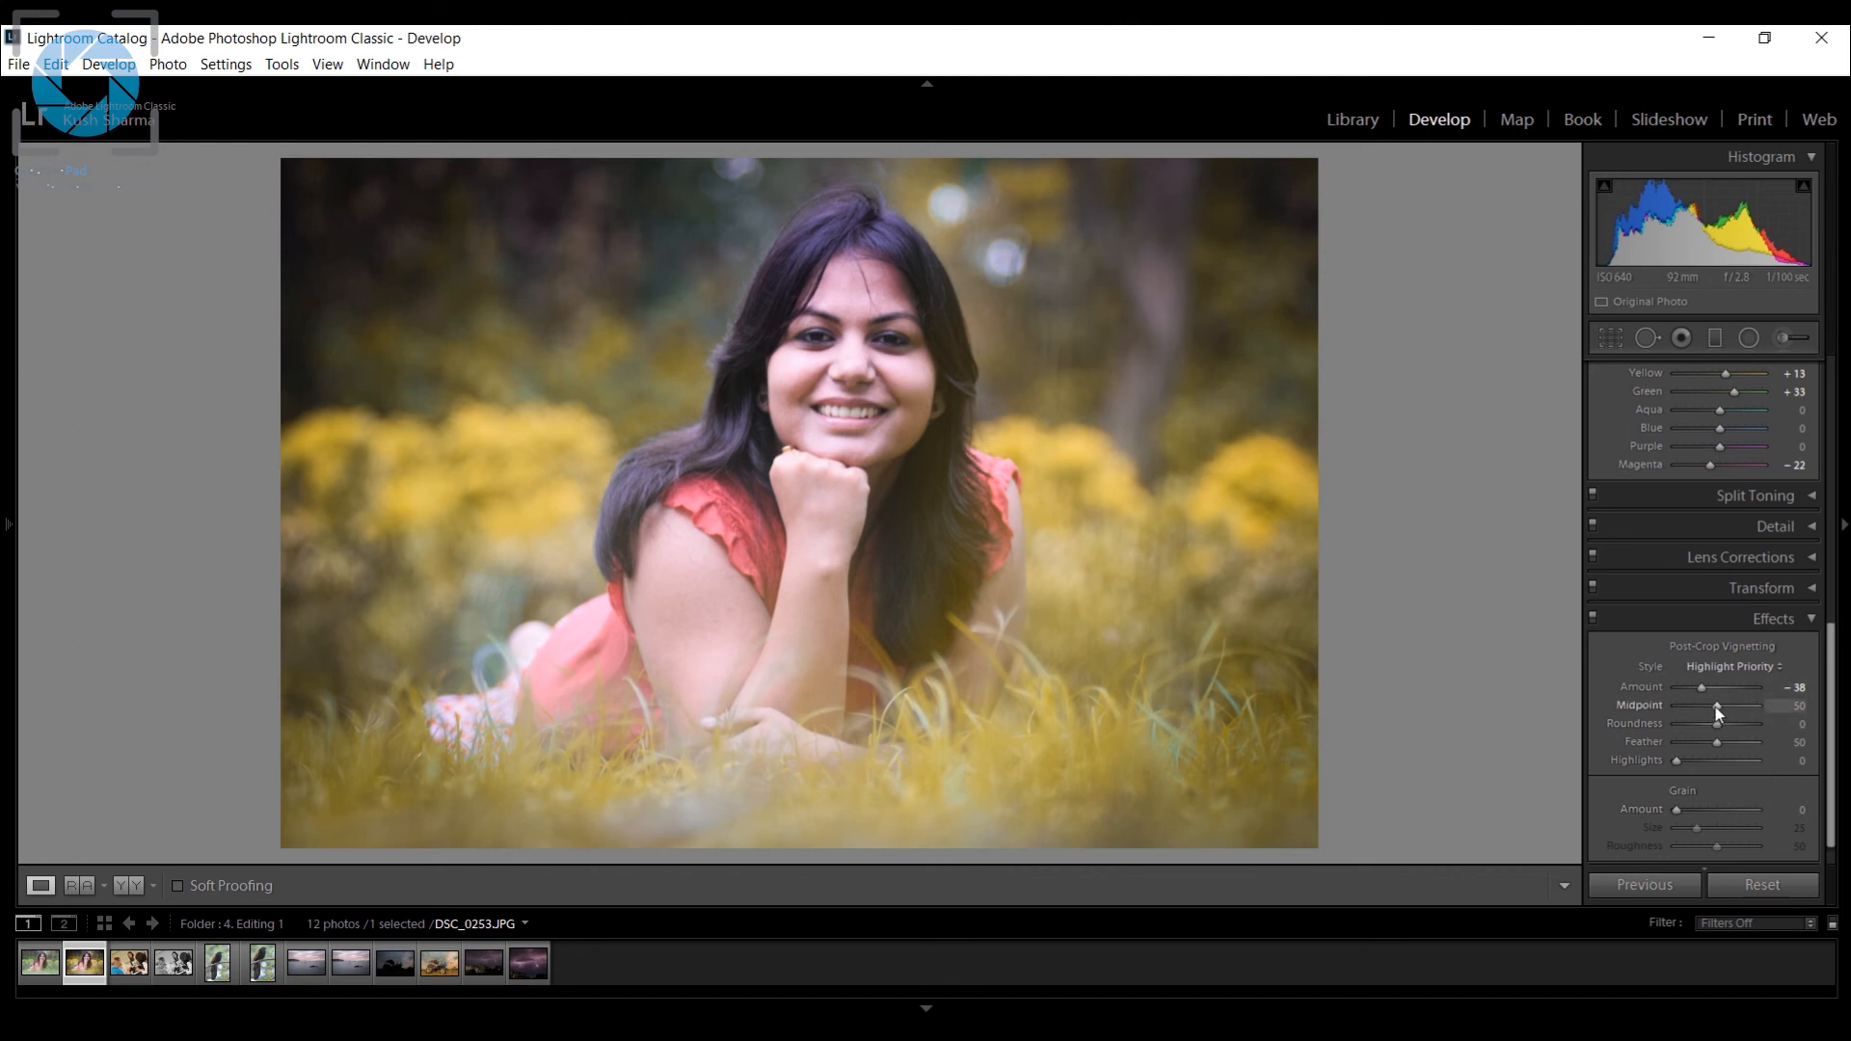
Try different vignette Midpoint, Roundness and Feather values, including a Feather of 100, and reset all three to their defaults.
{"action": "left_click_drag", "start_coordinate": [1715, 708], "coordinate": [1827, 766]}
{"action": "double_click", "coordinate": [1638, 709]}
{"action": "double_click", "coordinate": [1646, 721]}
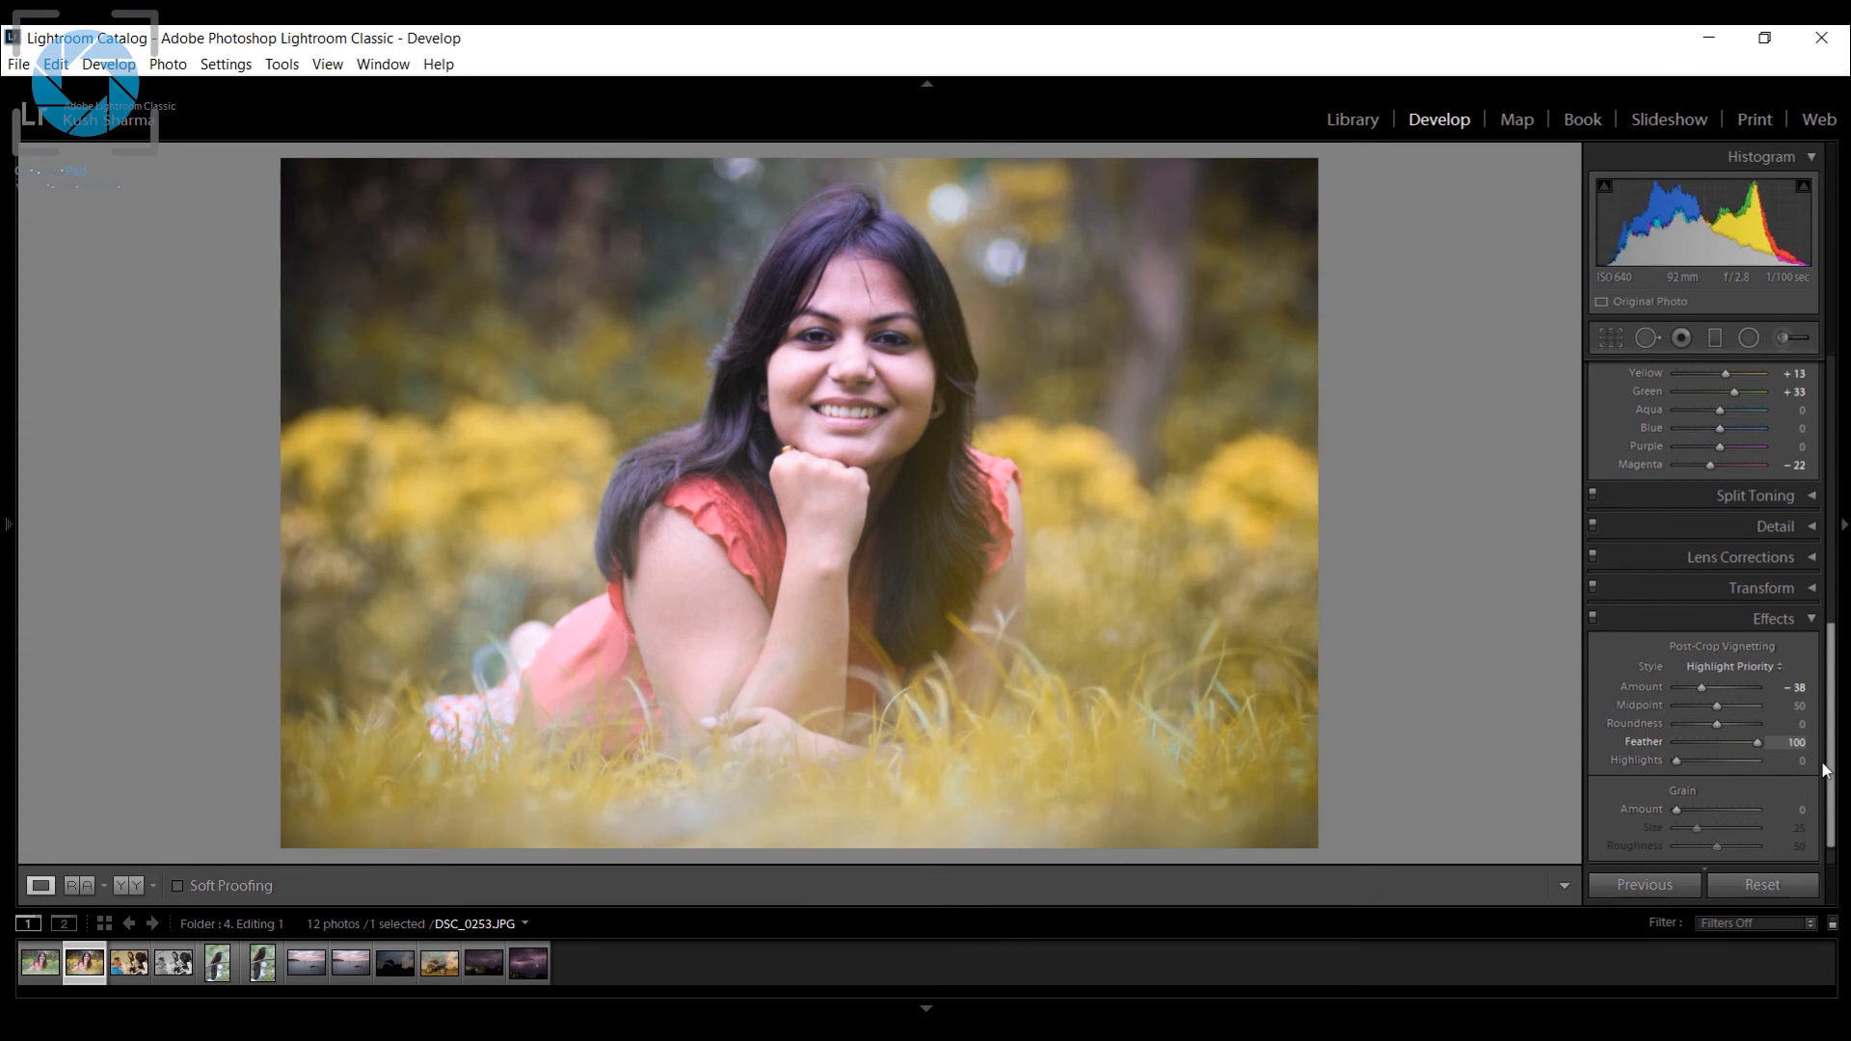
{"action": "double_click", "coordinate": [1647, 743]}
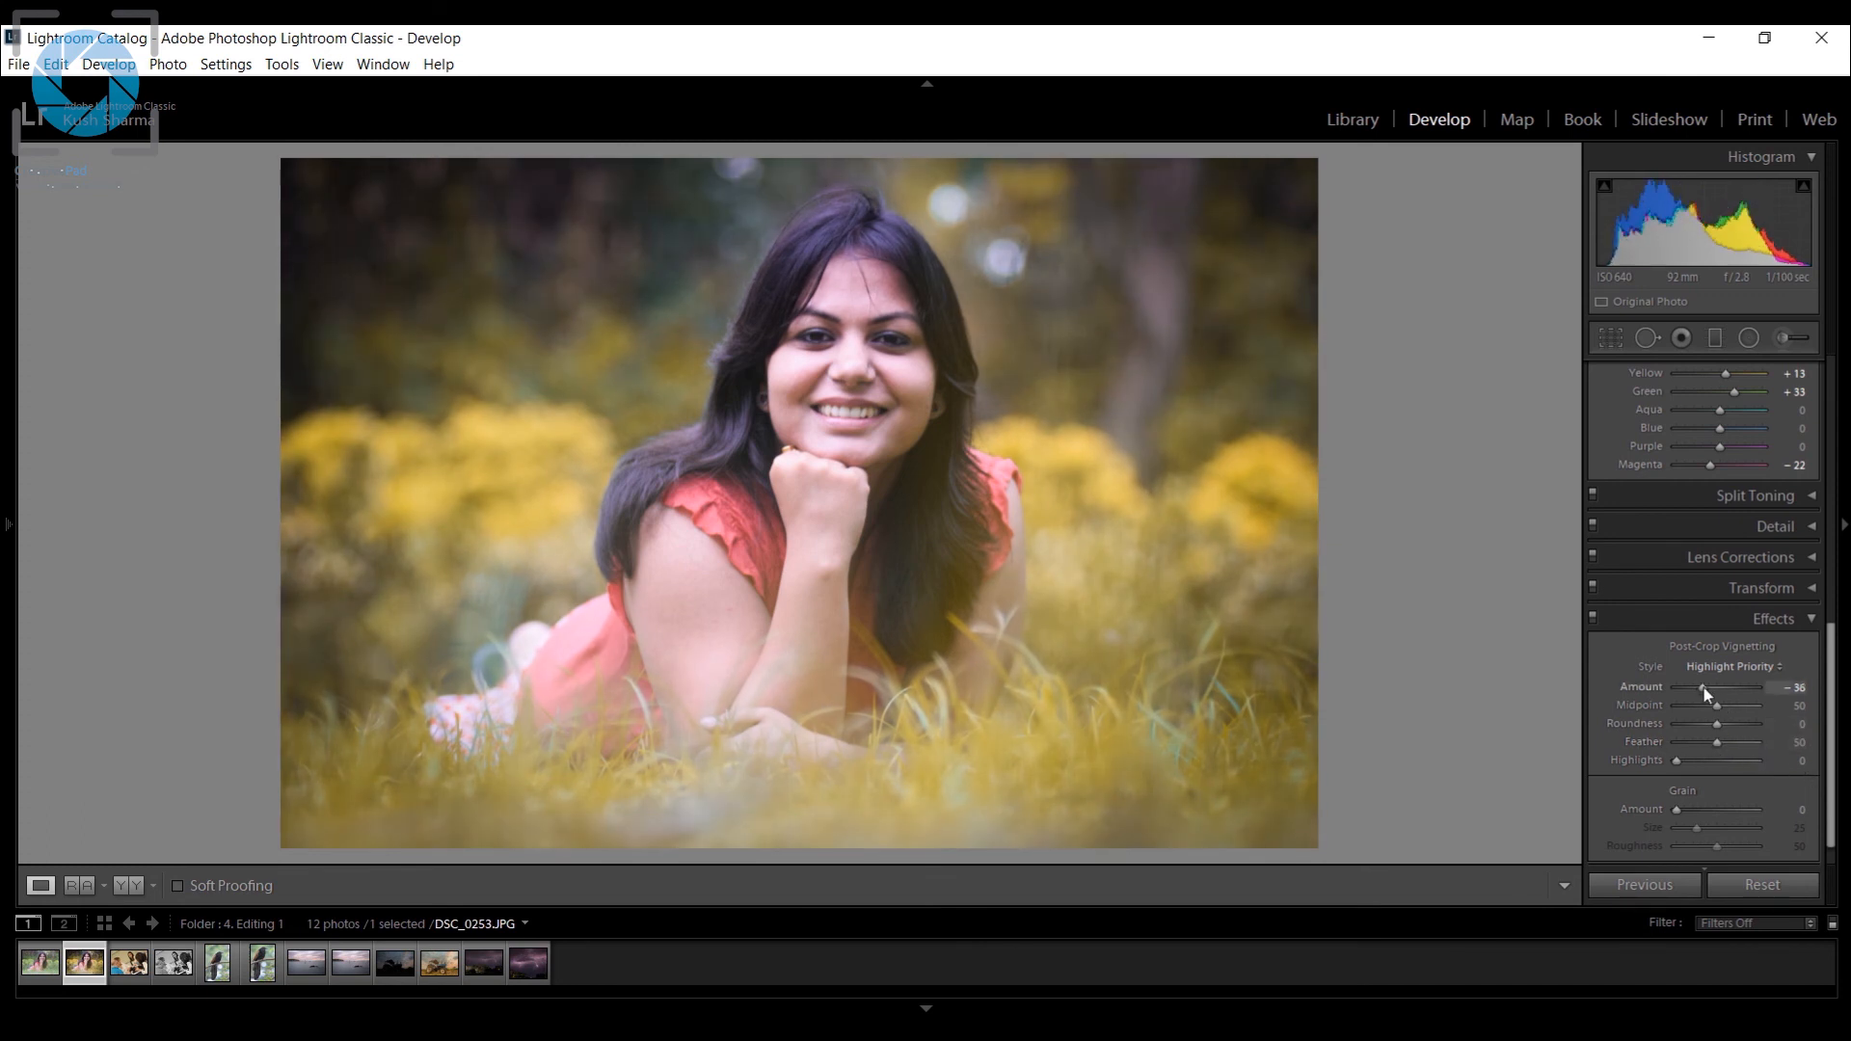
Set the post-crop vignette amount to -48 and compare the portrait with its unedited version.
{"action": "mouse_move", "coordinate": [1704, 687]}
{"action": "left_mouse_down"}
{"action": "mouse_move", "coordinate": [1656, 692]}
{"action": "mouse_move", "coordinate": [1718, 687]}
{"action": "mouse_move", "coordinate": [1697, 686]}
{"action": "left_mouse_up"}
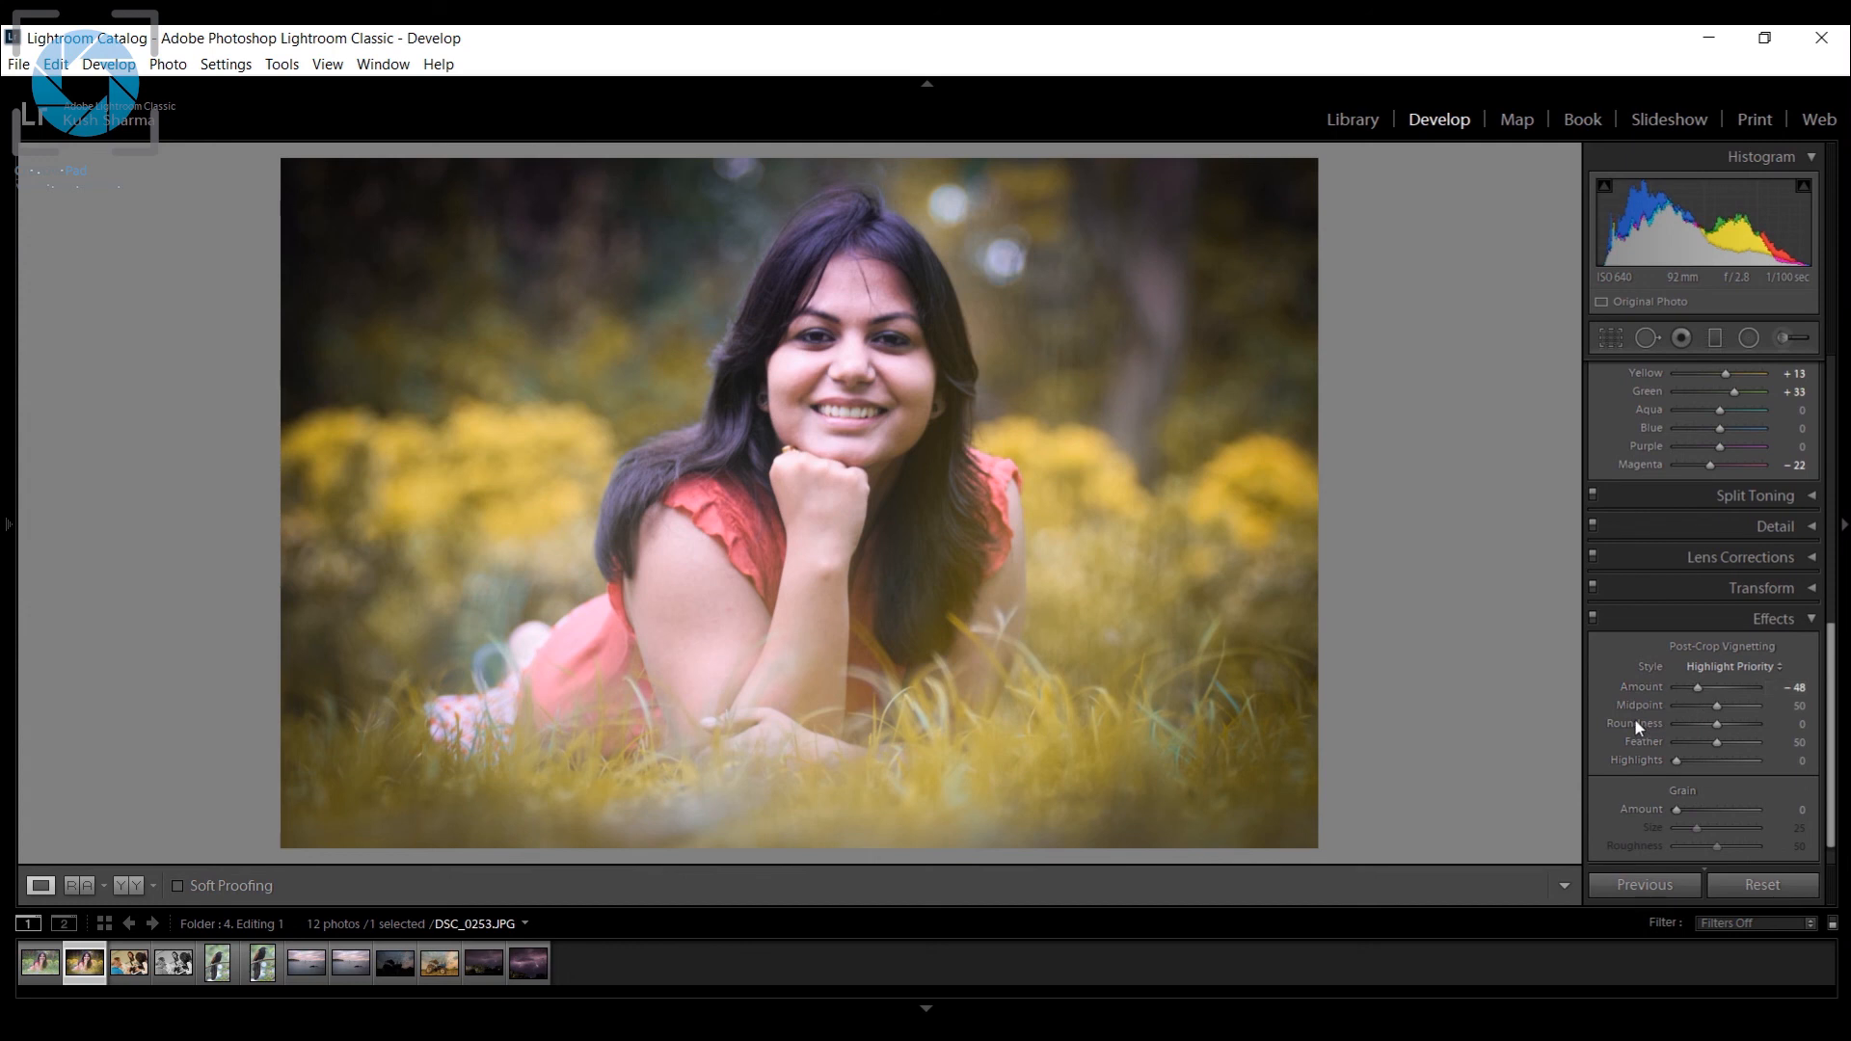
{"action": "key", "text": "backslash"}
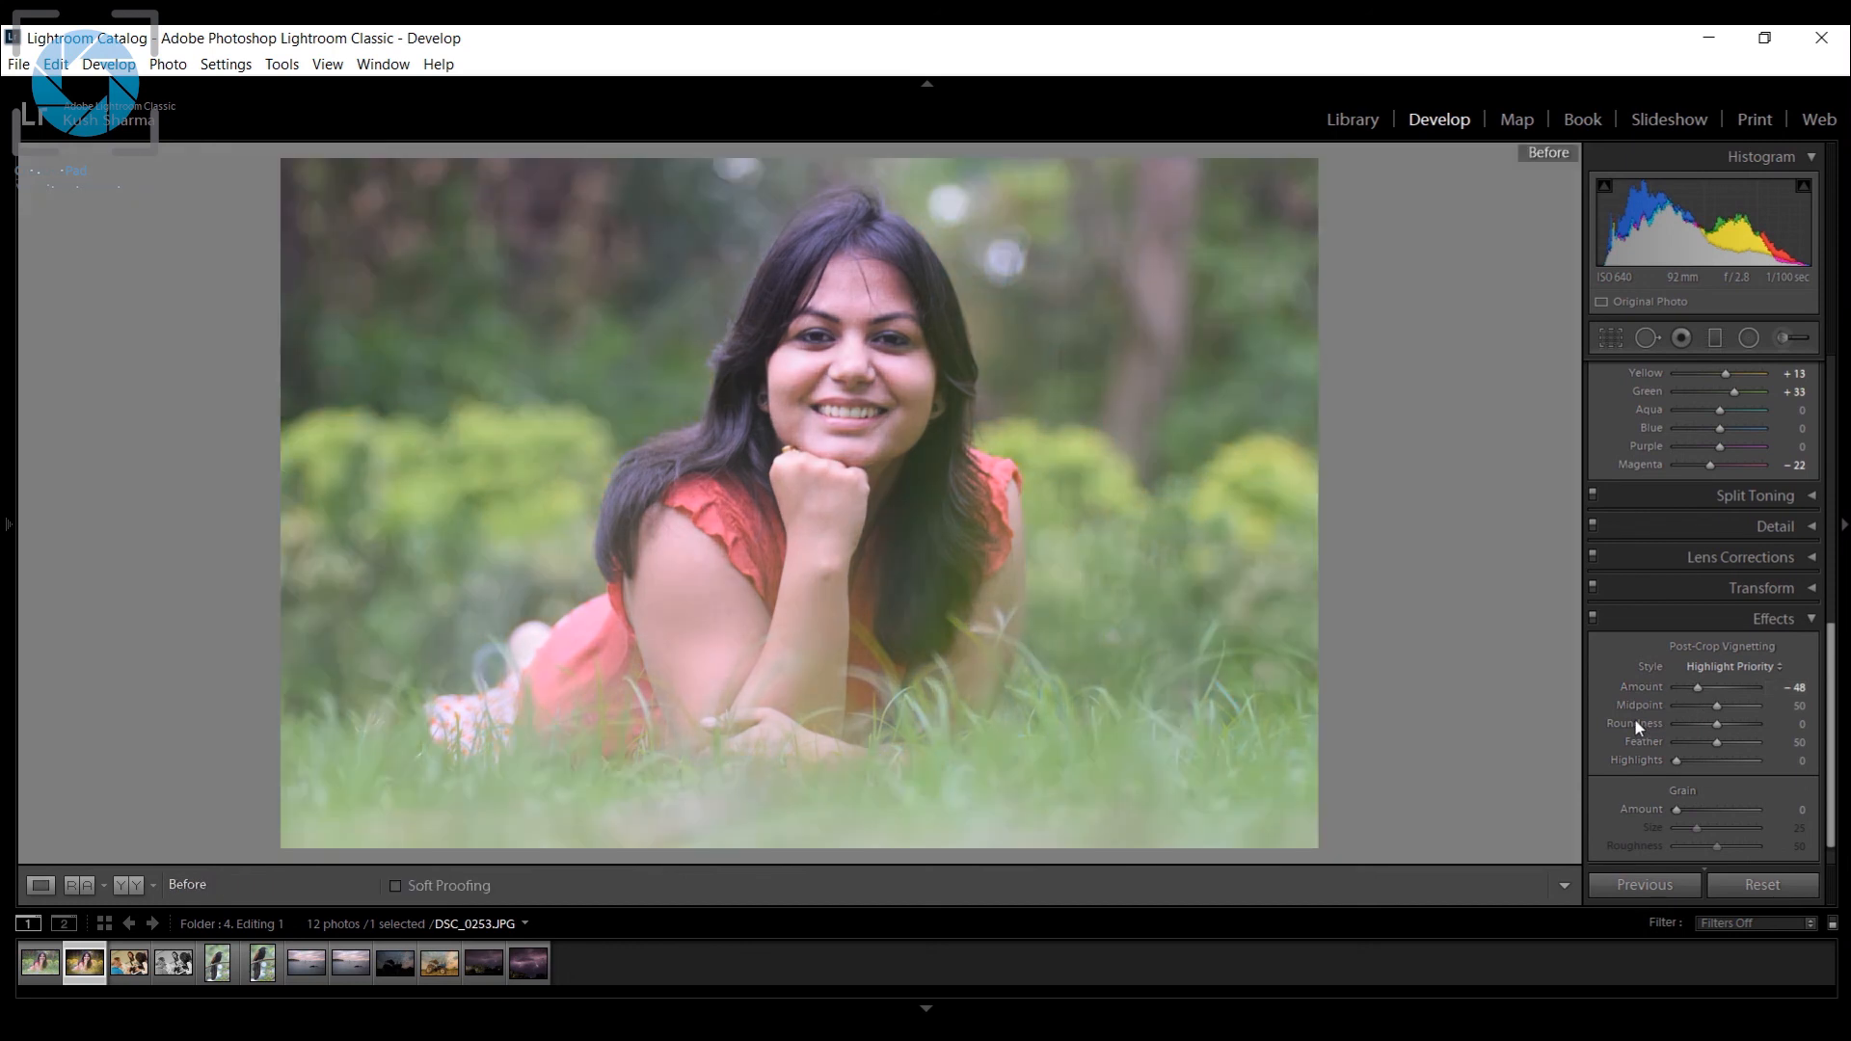
{"action": "key", "text": "backslash"}
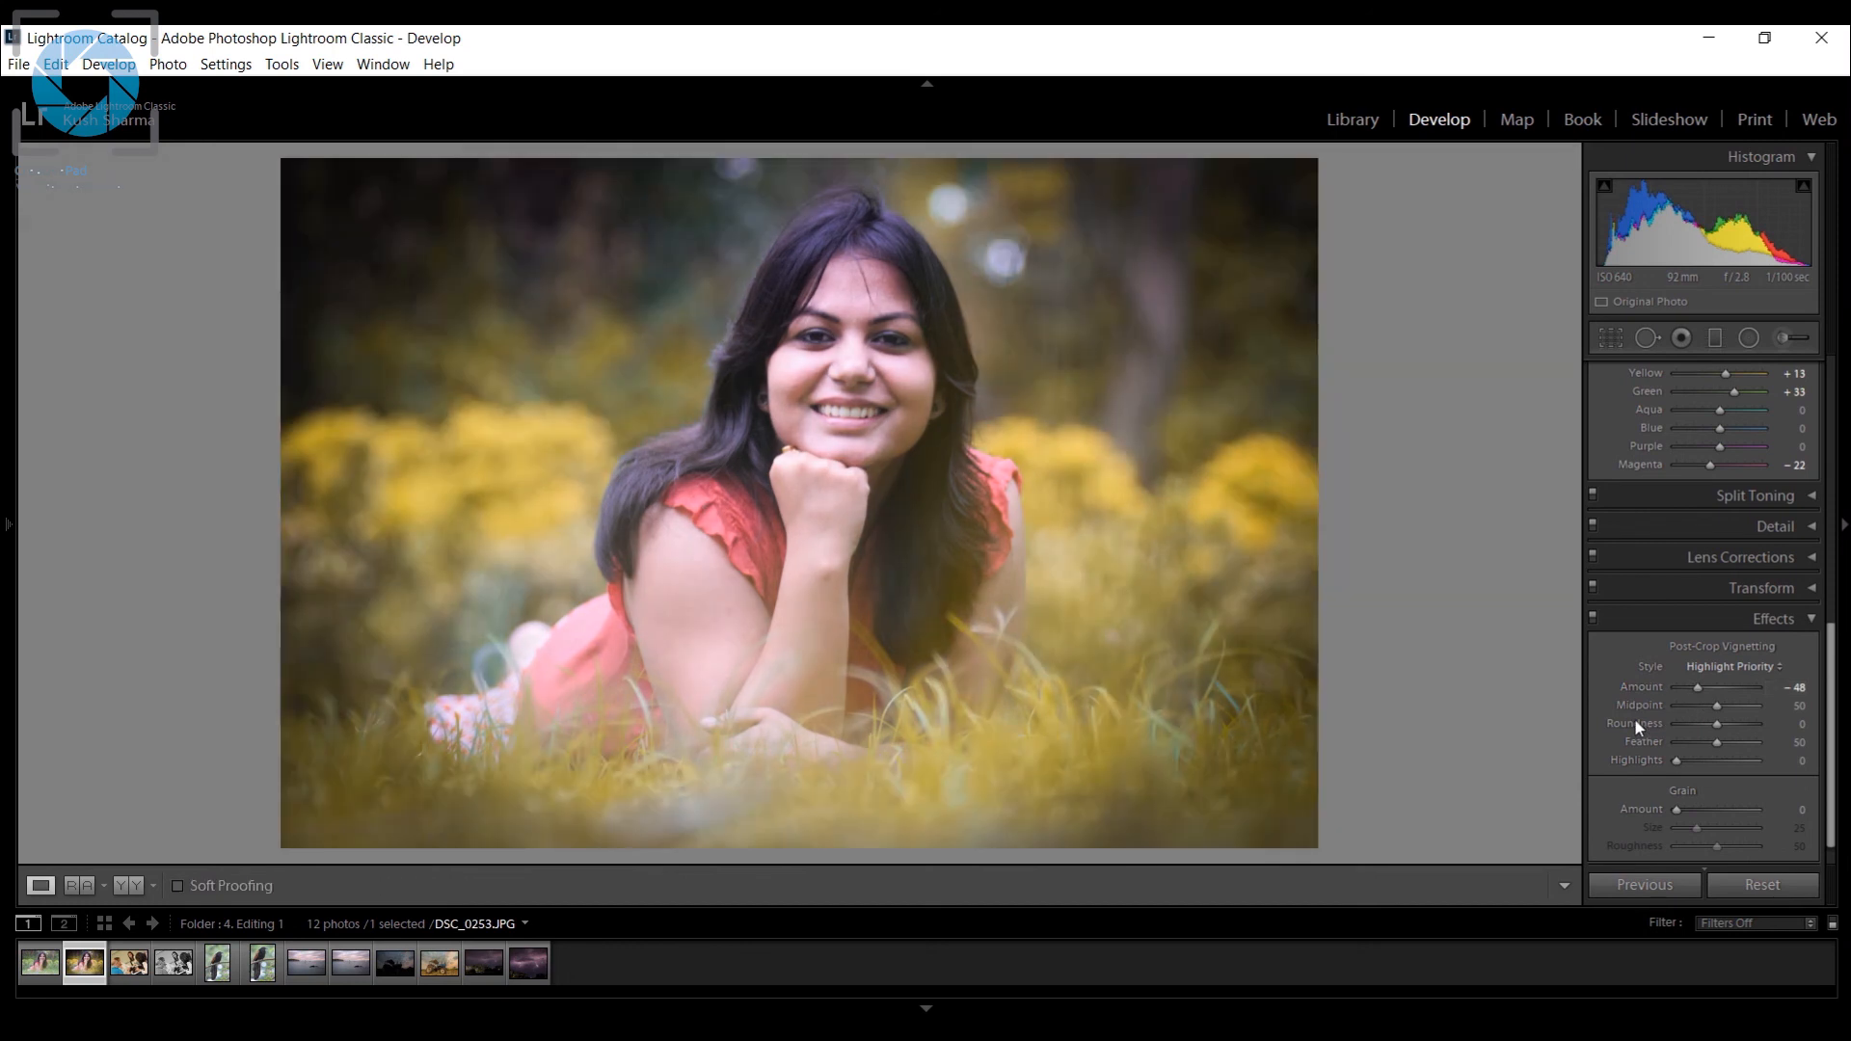